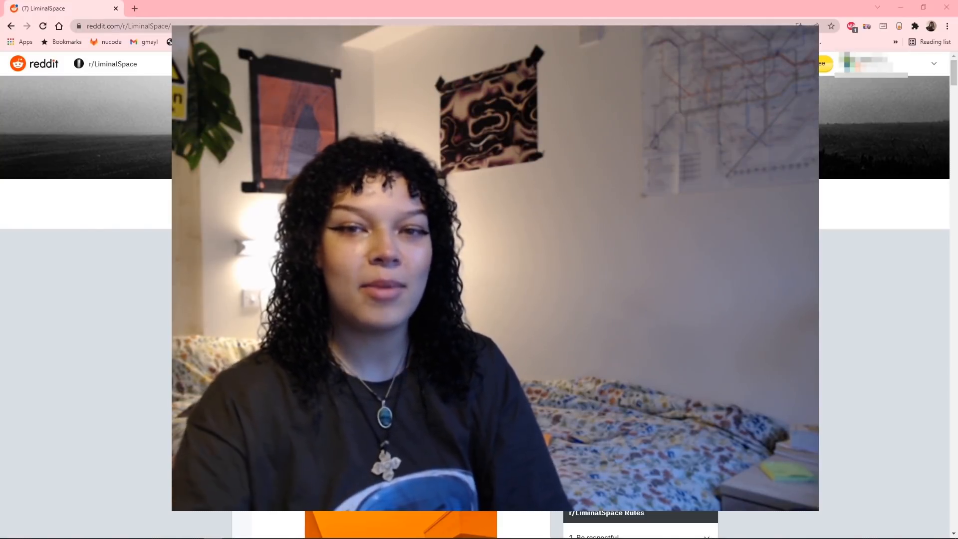
- Browse the r/LiminalSpace posts on Reddit for reference images of liminal spaces
{"action": "scroll", "coordinate": [395, 445], "scroll_direction": "down", "scroll_amount": 3}
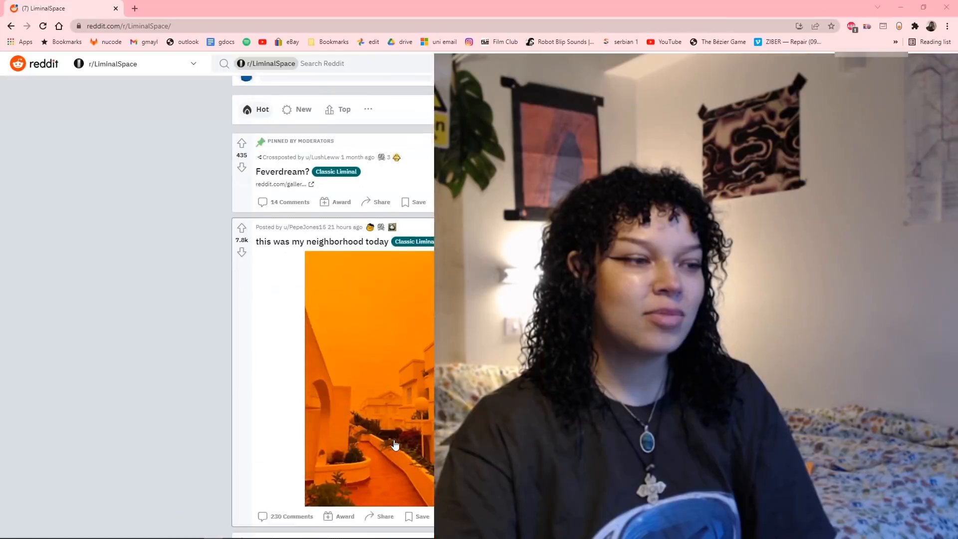
{"action": "scroll", "coordinate": [396, 444], "scroll_direction": "down", "scroll_amount": 10}
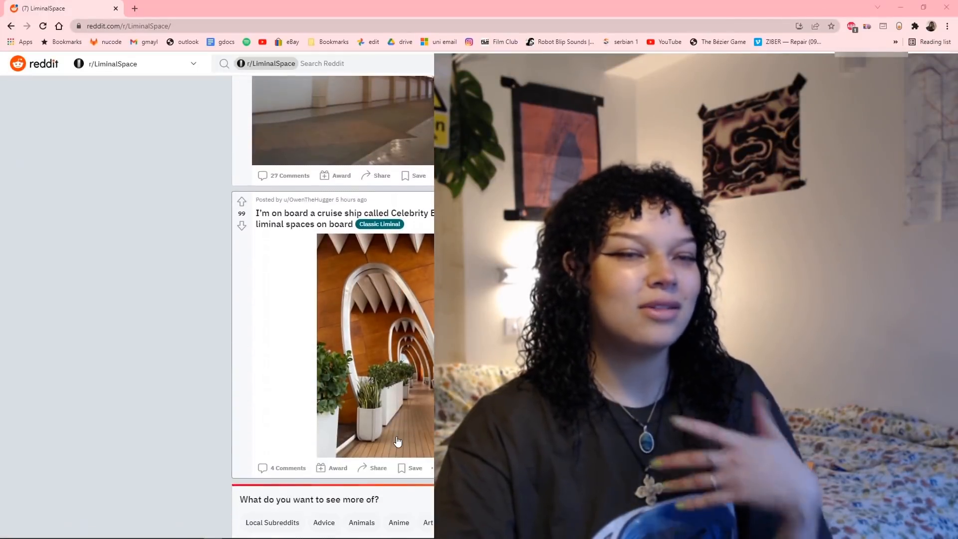
{"action": "scroll", "coordinate": [398, 441], "scroll_direction": "down", "scroll_amount": 9}
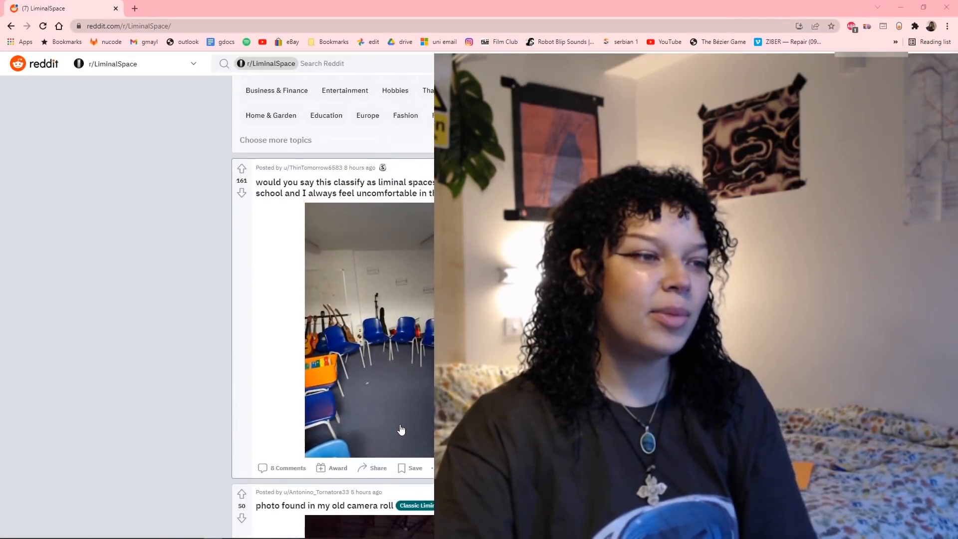
{"action": "scroll", "coordinate": [401, 429], "scroll_direction": "down", "scroll_amount": 14}
{"action": "scroll", "coordinate": [398, 420], "scroll_direction": "down", "scroll_amount": 10}
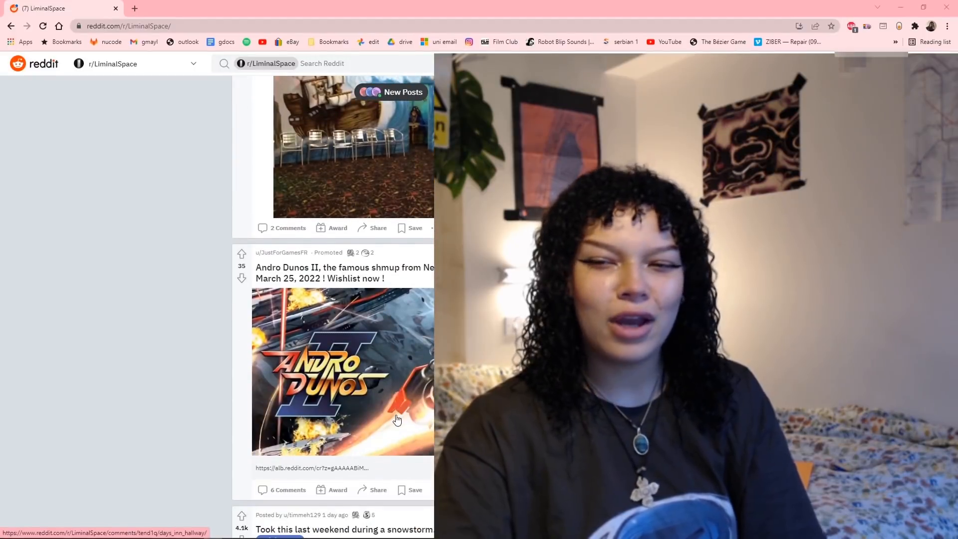
{"action": "scroll", "coordinate": [400, 350], "scroll_direction": "down", "scroll_amount": 15}
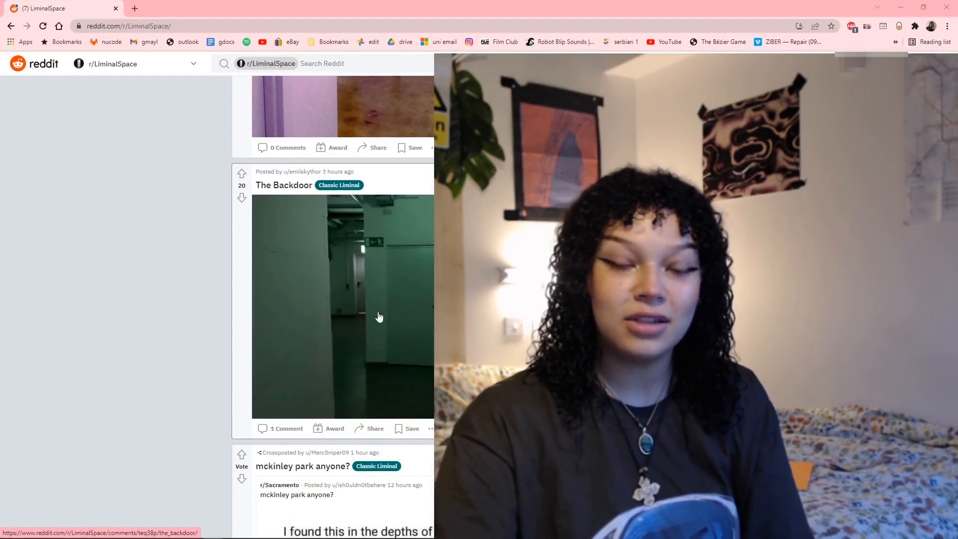
{"action": "scroll", "coordinate": [389, 317], "scroll_direction": "down", "scroll_amount": 10}
{"action": "scroll", "coordinate": [364, 321], "scroll_direction": "down", "scroll_amount": 10}
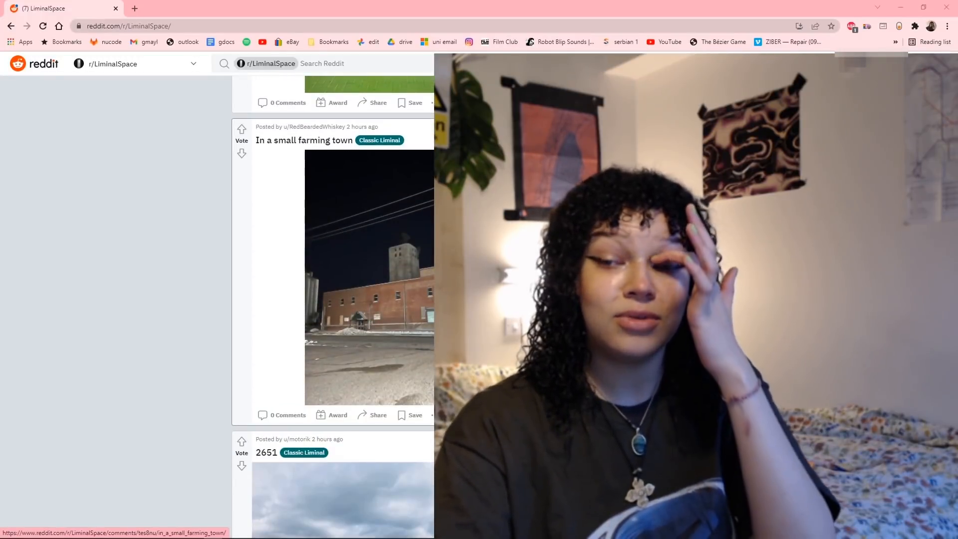
{"action": "scroll", "coordinate": [365, 320], "scroll_direction": "down", "scroll_amount": 20}
{"action": "scroll", "coordinate": [365, 321], "scroll_direction": "up", "scroll_amount": 2}
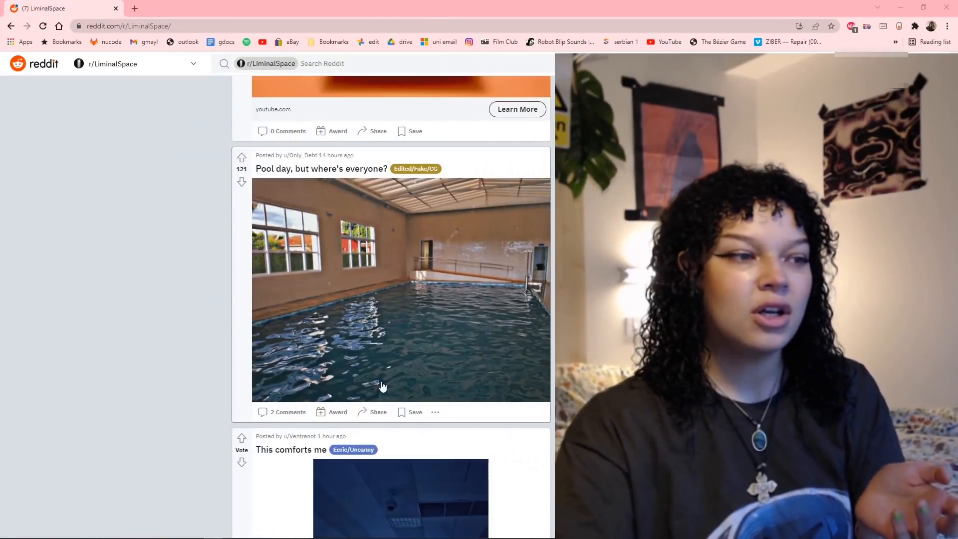
{"action": "scroll", "coordinate": [389, 390], "scroll_direction": "down", "scroll_amount": 15}
{"action": "scroll", "coordinate": [388, 390], "scroll_direction": "down", "scroll_amount": 1}
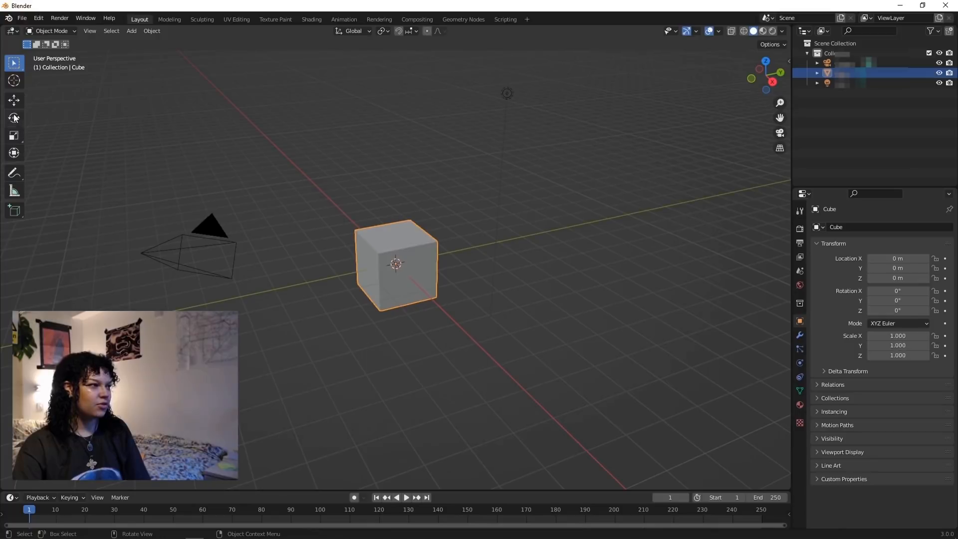
- In Blender, scale the default cube to about 3.28 along X and 2.44 along Y to make a flat box
{"action": "key", "text": "shift+space"}
{"action": "key", "text": "s"}
{"action": "left_click_drag", "start_coordinate": [432, 256], "coordinate": [489, 236]}
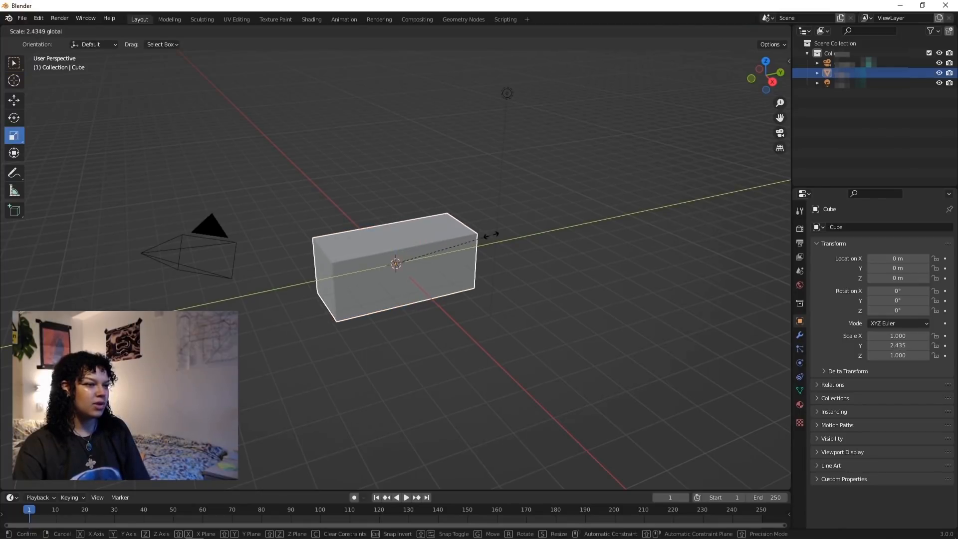
{"action": "left_click_drag", "start_coordinate": [430, 281], "coordinate": [449, 336]}
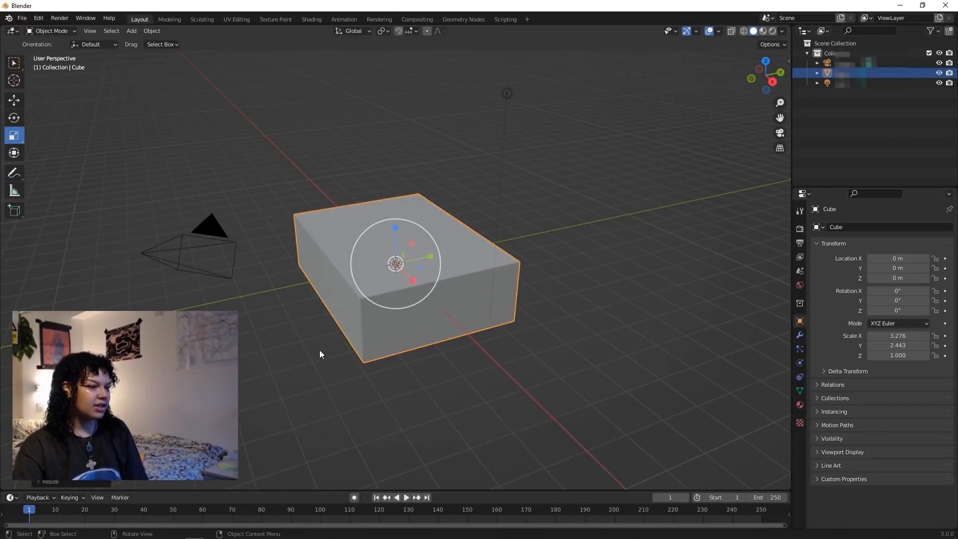
{"action": "middle_click_drag", "start_coordinate": [319, 350], "coordinate": [376, 325]}
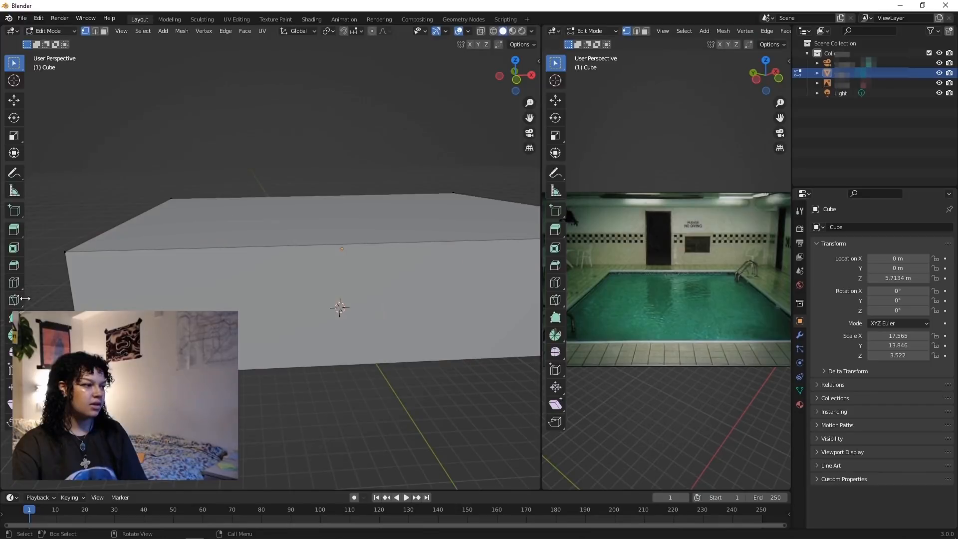
- Delete the long front face of the box in face select mode to open up the room
{"action": "middle_click_drag", "start_coordinate": [207, 161], "coordinate": [198, 160]}
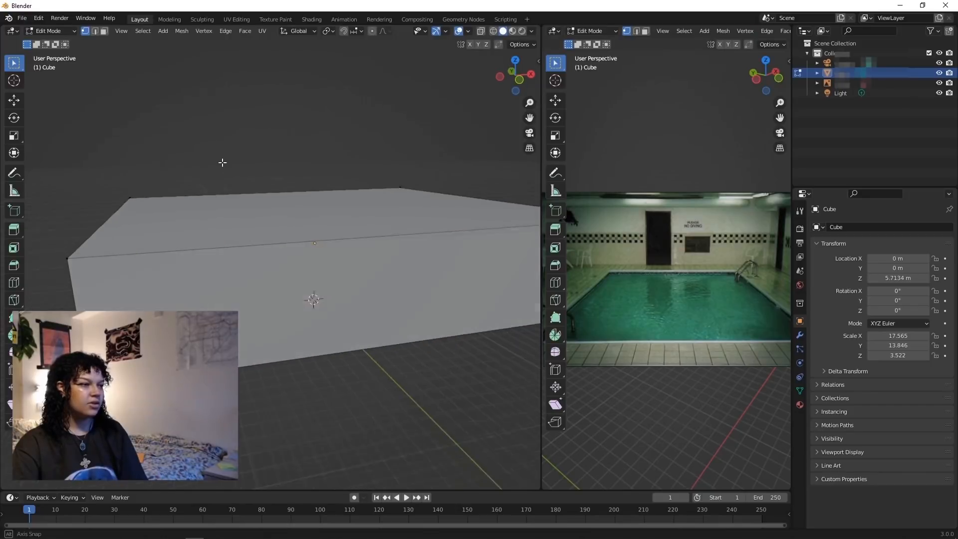
{"action": "left_click", "coordinate": [104, 32]}
{"action": "left_click", "coordinate": [248, 293]}
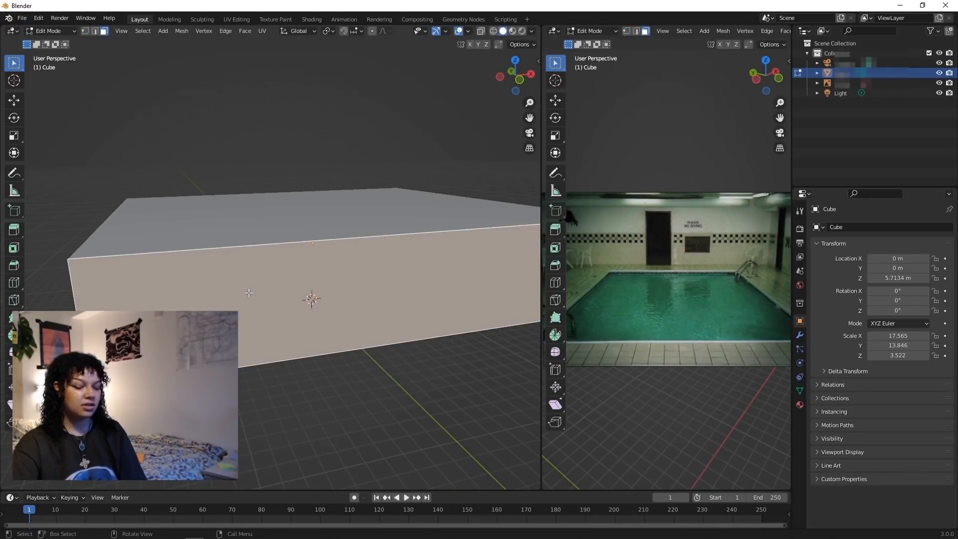
{"action": "key", "text": "x"}
{"action": "left_click", "coordinate": [247, 313]}
{"action": "middle_click_drag", "start_coordinate": [247, 312], "coordinate": [274, 284]}
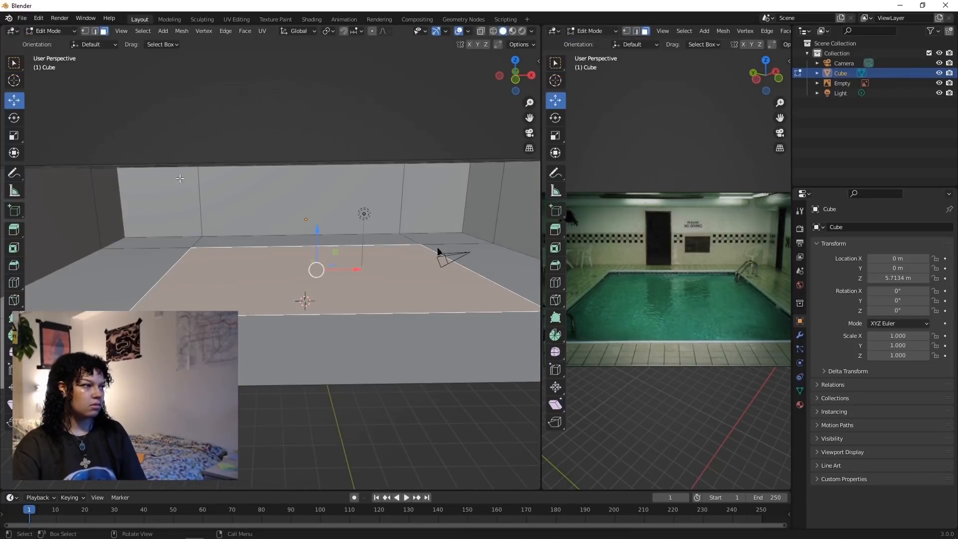
- Extrude the rectangular face in the middle of the room's floor downwards to form the pool basin
{"action": "left_click_drag", "start_coordinate": [314, 273], "coordinate": [318, 295]}
{"action": "key", "text": "e"}
{"action": "mouse_move", "coordinate": [318, 289]}
{"action": "middle_mouse_down"}
{"action": "mouse_move", "coordinate": [287, 319]}
{"action": "mouse_move", "coordinate": [305, 272]}
{"action": "mouse_move", "coordinate": [311, 284]}
{"action": "middle_mouse_up"}
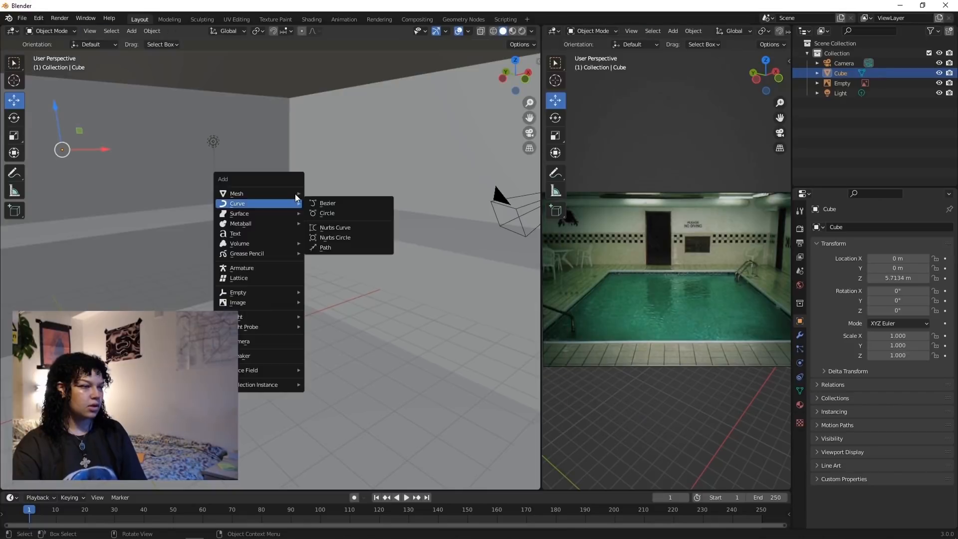
- Add a Bezier curve for the pool handrail and isolate it in local view
{"action": "mouse_move", "coordinate": [282, 194]}
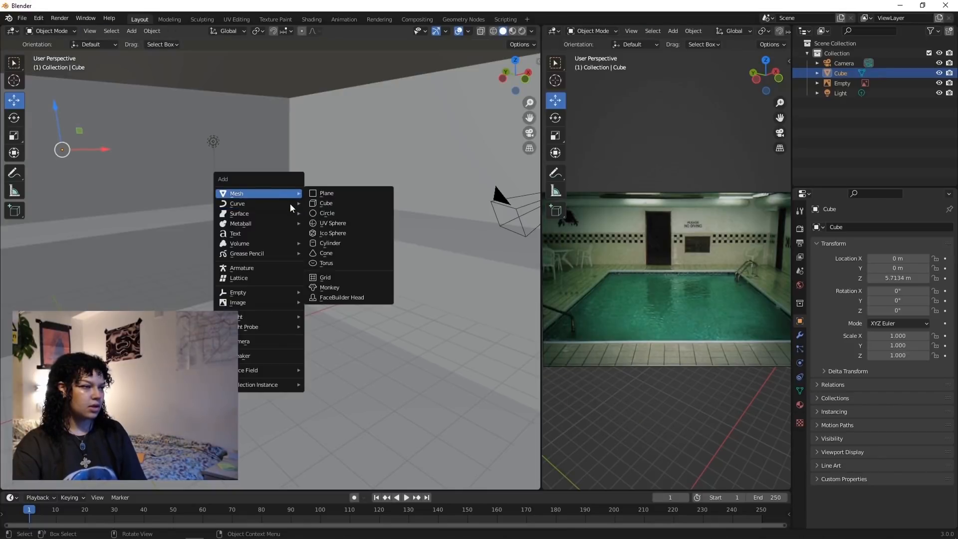
{"action": "left_click", "coordinate": [315, 208]}
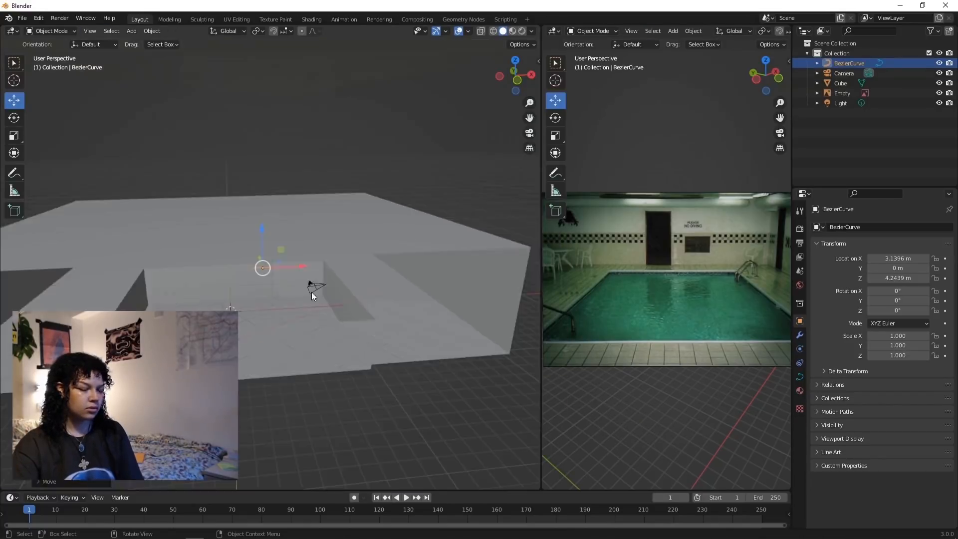
{"action": "key", "text": "KP_Divide"}
{"action": "key", "text": "Tab"}
{"action": "key", "text": "Tab"}
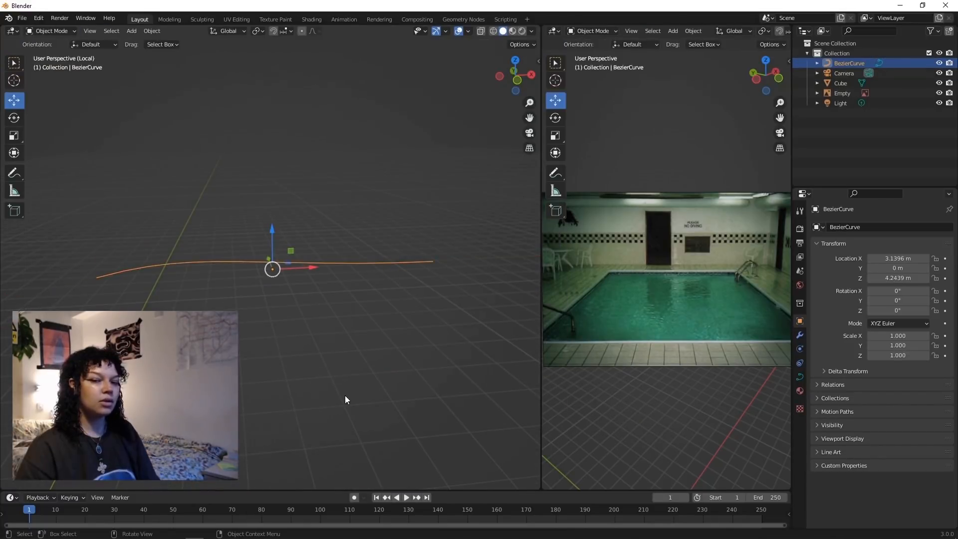
- Shape the Bezier curve into a hooked handrail profile in top view by extruding, rotating and moving its end points
{"action": "key", "text": "KP_7"}
{"action": "key", "text": "Tab"}
{"action": "scroll", "coordinate": [225, 280], "scroll_direction": "down", "scroll_amount": 5}
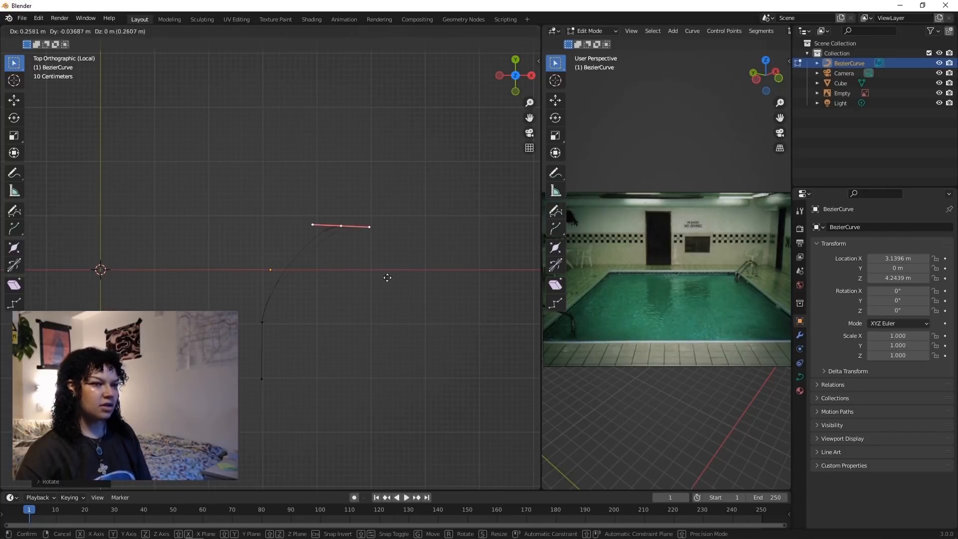
{"action": "left_click", "coordinate": [387, 278]}
{"action": "key", "text": "e"}
{"action": "left_click", "coordinate": [429, 271]}
{"action": "key", "text": "r"}
{"action": "key", "text": "e"}
{"action": "key", "text": "r"}
{"action": "key", "text": "g"}
{"action": "left_click", "coordinate": [423, 408]}
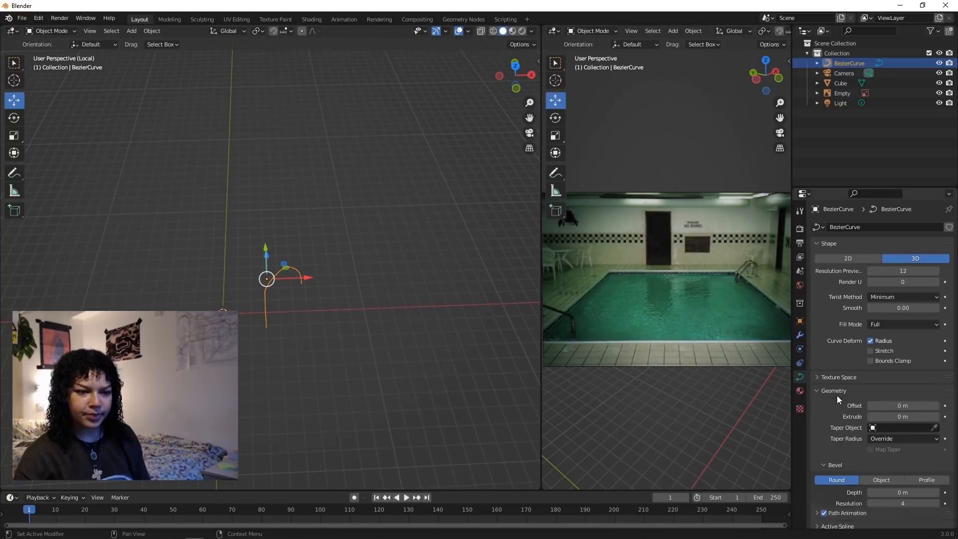
- Give the handrail curve a round bevel with a depth of 0.12 m and return to the full scene
{"action": "scroll", "coordinate": [849, 389], "scroll_direction": "down", "scroll_amount": 3}
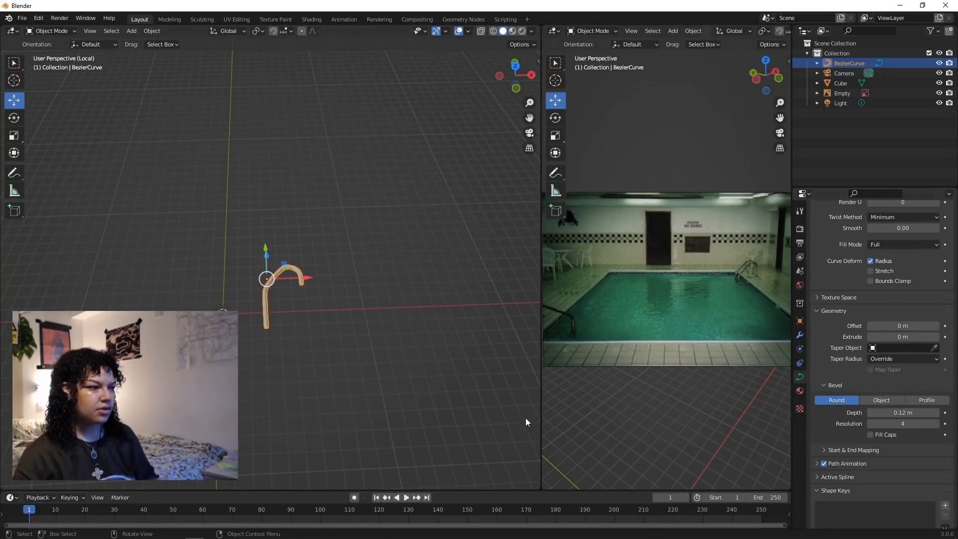
{"action": "scroll", "coordinate": [294, 363], "scroll_direction": "up", "scroll_amount": 4}
{"action": "scroll", "coordinate": [298, 360], "scroll_direction": "down", "scroll_amount": 3}
{"action": "middle_click_drag", "start_coordinate": [297, 360], "coordinate": [351, 346]}
{"action": "left_click", "coordinate": [351, 345]}
{"action": "key", "text": "slash"}
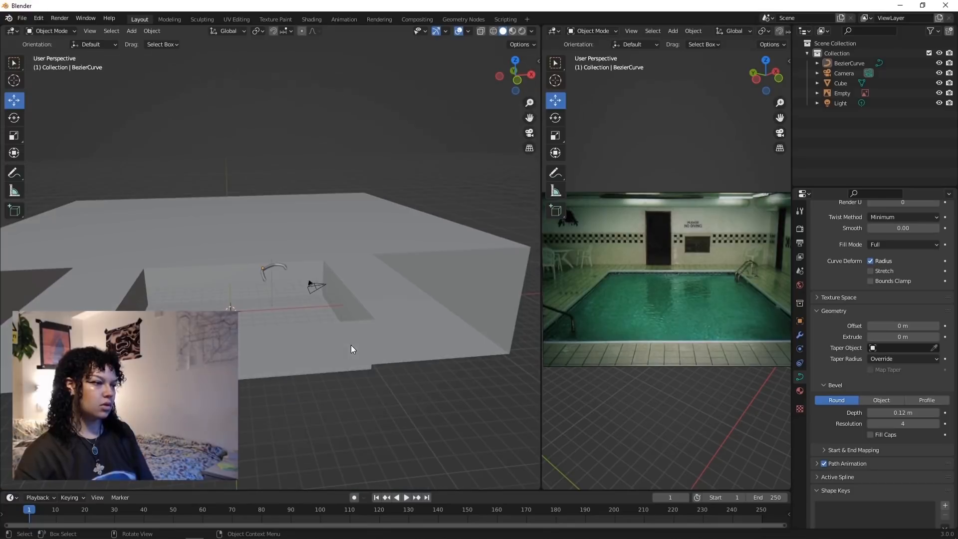
- Rotate the handrail upright and move it along X to the pool's edge near the back corner
{"action": "left_click", "coordinate": [275, 267]}
{"action": "scroll", "coordinate": [287, 277], "scroll_direction": "up", "scroll_amount": 5}
{"action": "middle_click_drag", "start_coordinate": [321, 337], "coordinate": [308, 334]}
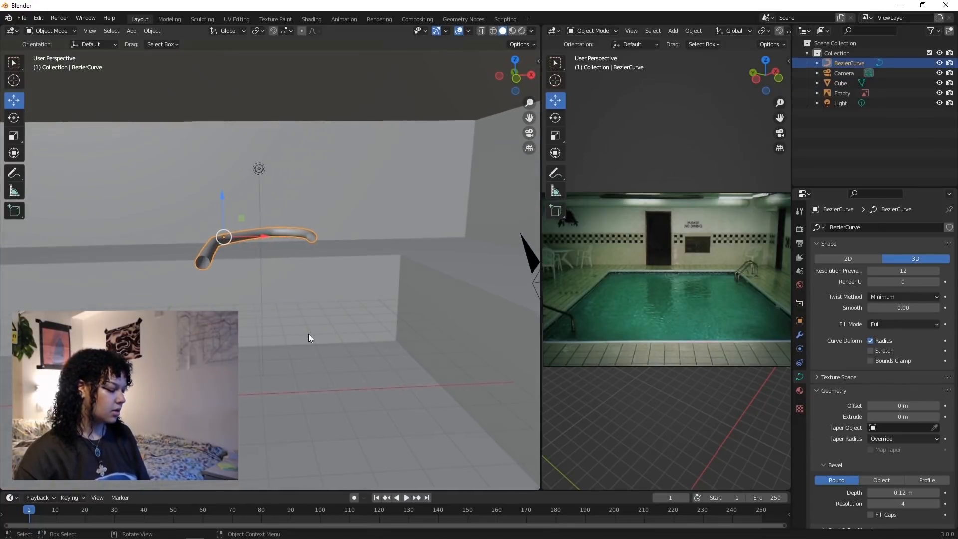
{"action": "left_click", "coordinate": [14, 118]}
{"action": "middle_click_drag", "start_coordinate": [286, 263], "coordinate": [338, 283]}
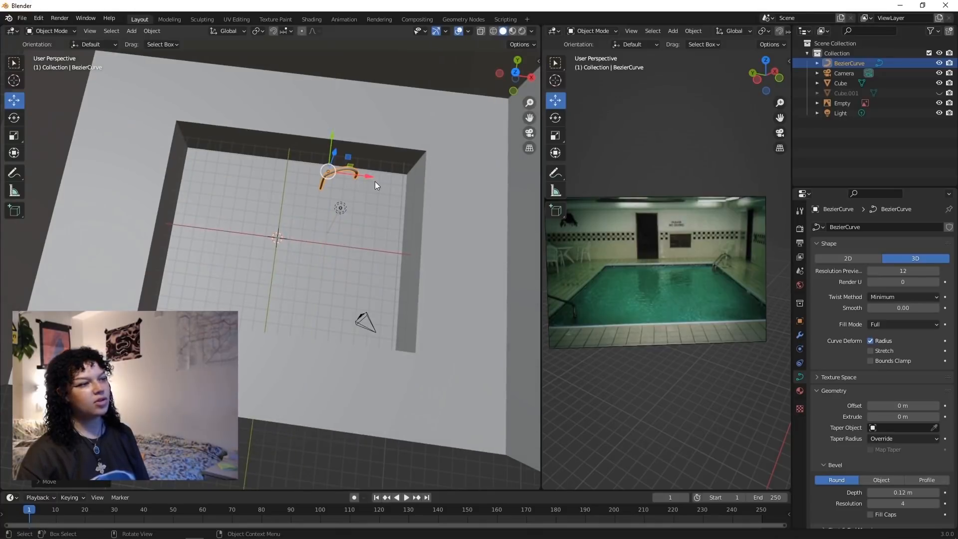
{"action": "left_click_drag", "start_coordinate": [375, 181], "coordinate": [445, 193]}
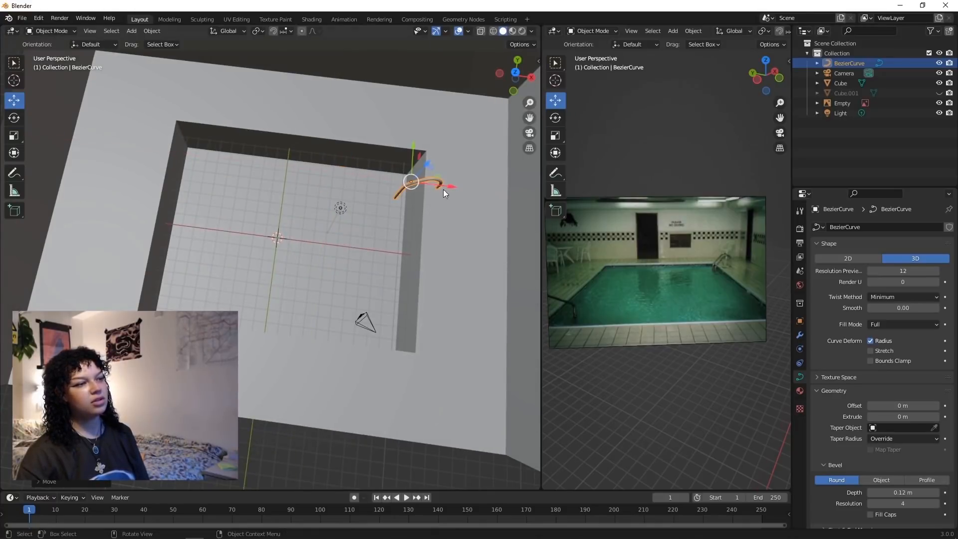
- Lower the handrail at the pool's edge and shift its lower control points sideways to straighten the leg
{"action": "middle_click_drag", "start_coordinate": [403, 150], "coordinate": [291, 299]}
{"action": "scroll", "coordinate": [369, 214], "scroll_direction": "up", "scroll_amount": 3}
{"action": "left_click_drag", "start_coordinate": [265, 147], "coordinate": [267, 181]}
{"action": "key", "text": "Tab"}
{"action": "left_click_drag", "start_coordinate": [298, 269], "coordinate": [282, 270]}
{"action": "left_click", "coordinate": [300, 193]}
{"action": "key", "text": "Tab"}
- Duplicate the handrail and place the copy parallel to it along Y as the ladder's second rail
{"action": "middle_click_drag", "start_coordinate": [324, 230], "coordinate": [379, 255]}
{"action": "left_click", "coordinate": [267, 224]}
{"action": "key", "text": "shift+d"}
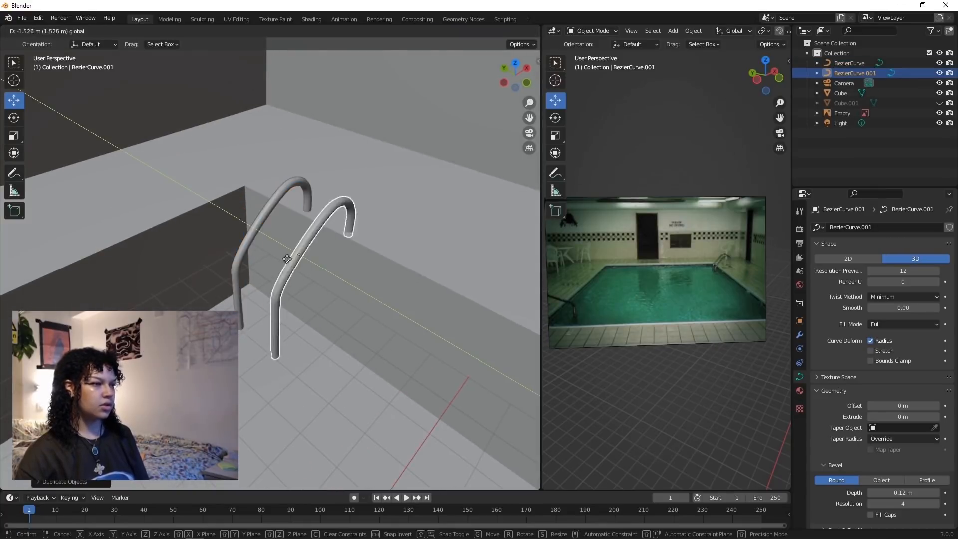
{"action": "left_click", "coordinate": [307, 272]}
- Extend the lower end of the duplicated handrail straight down along Z towards the pool floor
{"action": "middle_click_drag", "start_coordinate": [241, 263], "coordinate": [278, 218]}
{"action": "key", "text": "Tab"}
{"action": "left_click_drag", "start_coordinate": [365, 251], "coordinate": [364, 279]}
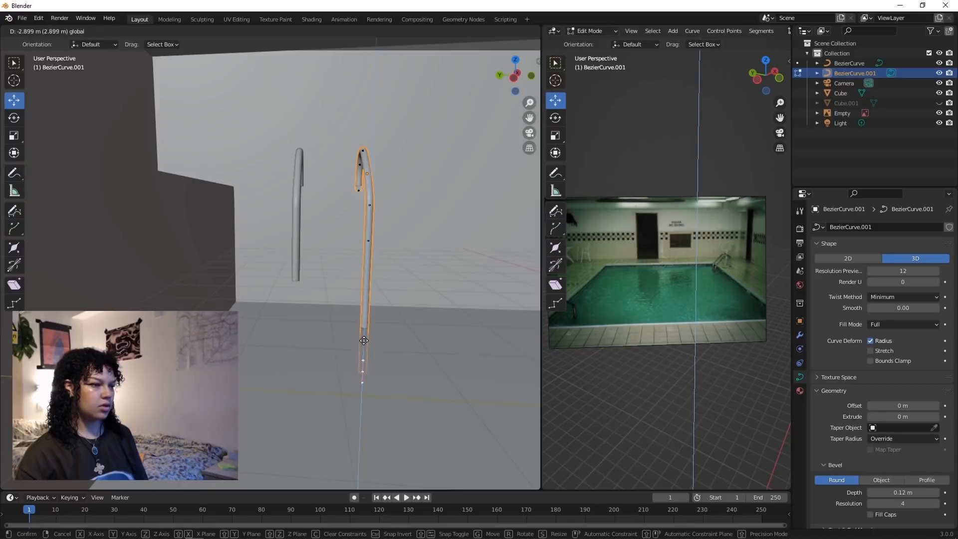
{"action": "left_click_drag", "start_coordinate": [367, 330], "coordinate": [366, 320]}
{"action": "key", "text": "Tab"}
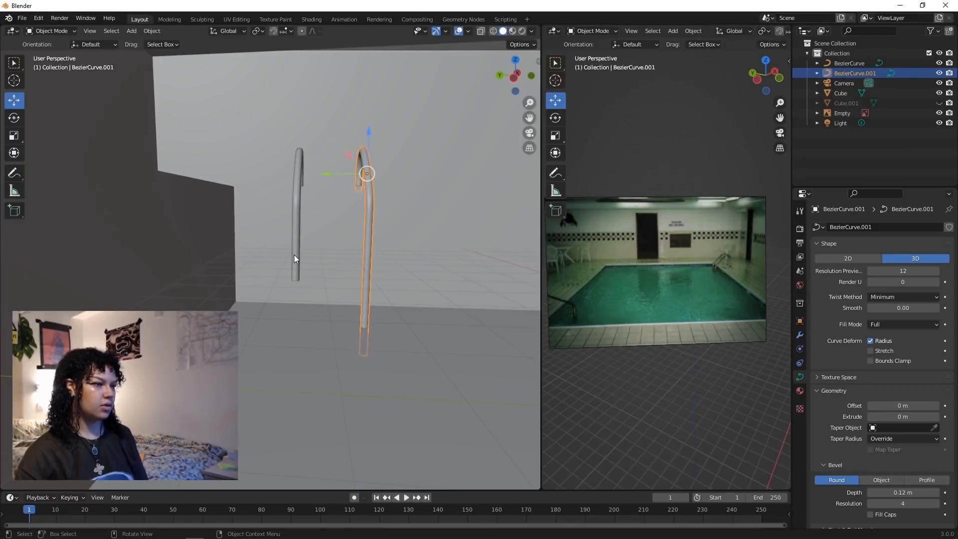
- Extend the lower end of the original handrail down along Z to match its duplicate
{"action": "left_click", "coordinate": [297, 253]}
{"action": "key", "text": "Tab"}
{"action": "left_click", "coordinate": [300, 264]}
{"action": "left_click_drag", "start_coordinate": [297, 251], "coordinate": [304, 321]}
{"action": "key", "text": "Tab"}
- Rotate the short straight curve segment to lie horizontally as a rung between the two ladder rails
{"action": "left_click", "coordinate": [340, 279]}
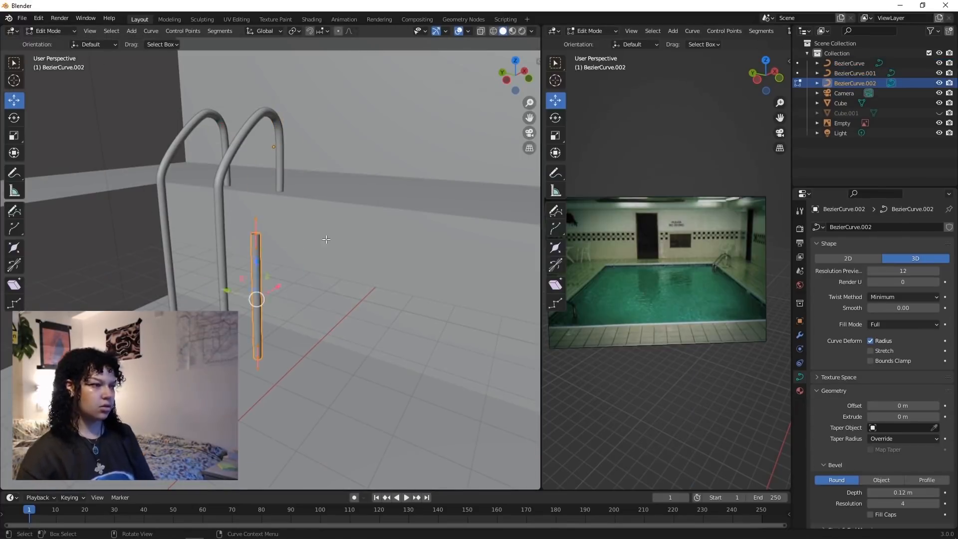
{"action": "key", "text": "r"}
{"action": "key", "text": "Tab"}
{"action": "scroll", "coordinate": [198, 290], "scroll_direction": "up", "scroll_amount": 2}
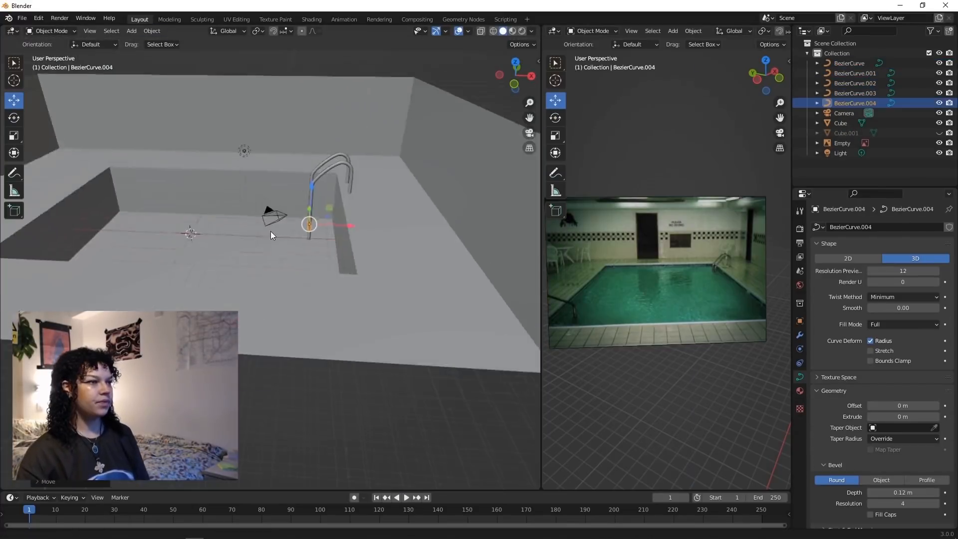
- Open the pool room mesh for editing and select the middle face of its back wall
{"action": "middle_click_drag", "start_coordinate": [270, 231], "coordinate": [318, 278]}
{"action": "scroll", "coordinate": [318, 279], "scroll_direction": "up", "scroll_amount": 3}
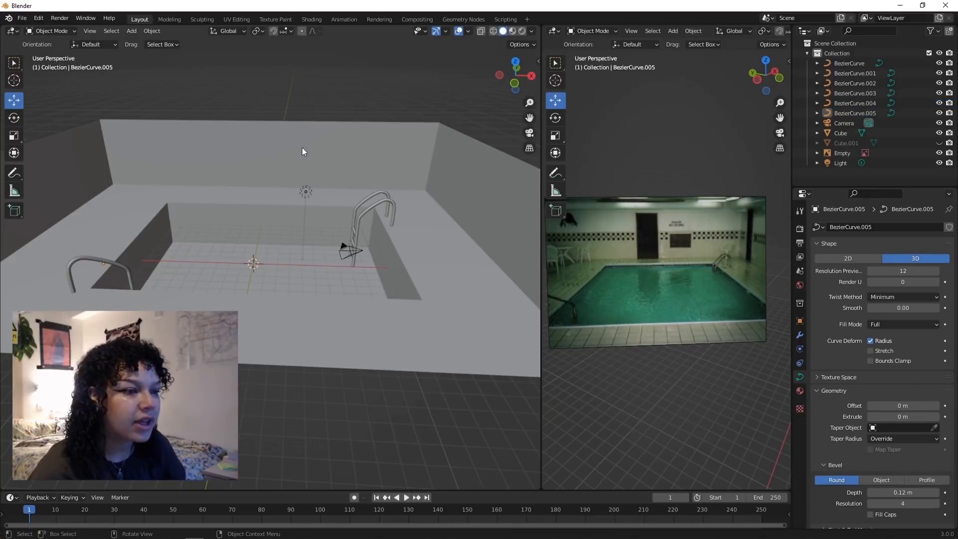
{"action": "scroll", "coordinate": [304, 196], "scroll_direction": "down", "scroll_amount": 1}
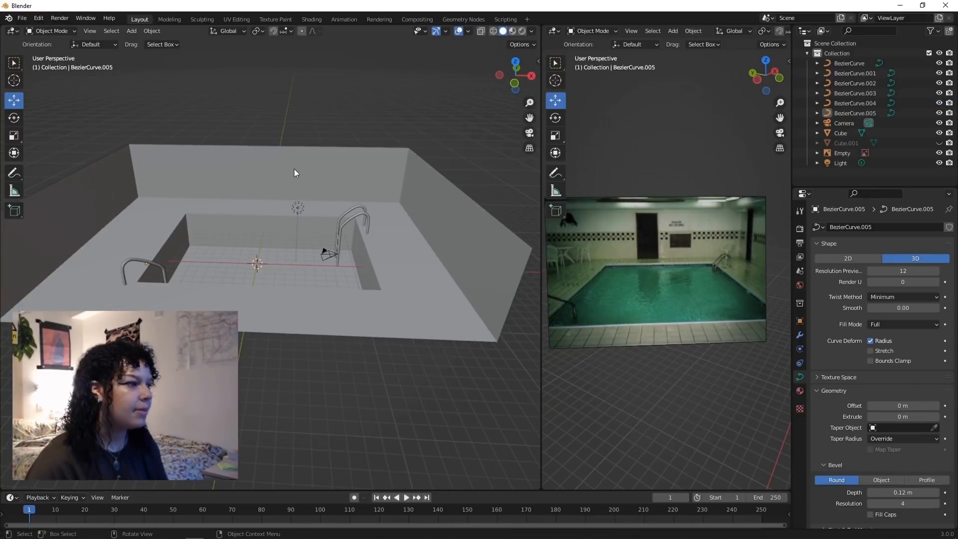
{"action": "middle_click_drag", "start_coordinate": [305, 197], "coordinate": [322, 283], "text": "shift"}
{"action": "scroll", "coordinate": [323, 282], "scroll_direction": "up", "scroll_amount": 5}
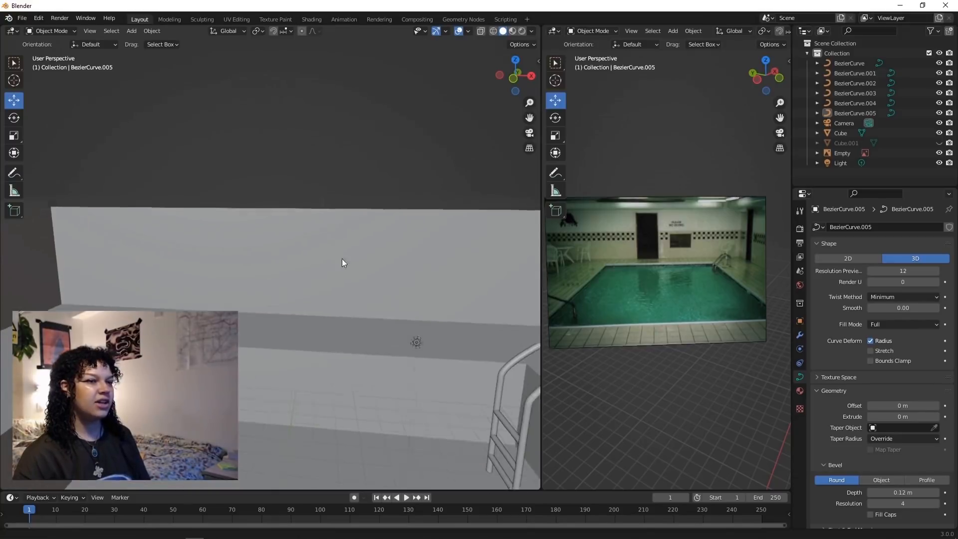
{"action": "left_click", "coordinate": [333, 278]}
{"action": "key", "text": "Tab"}
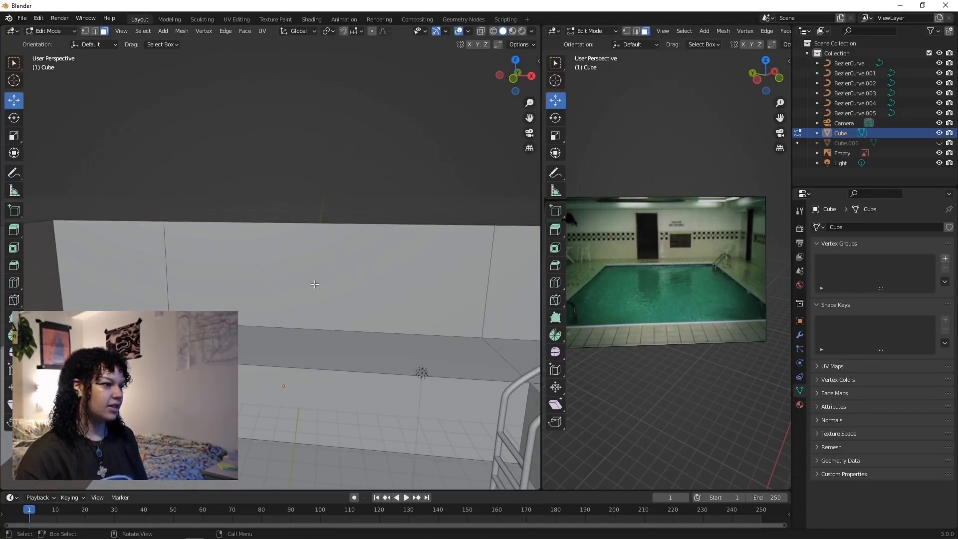
{"action": "left_click", "coordinate": [315, 285]}
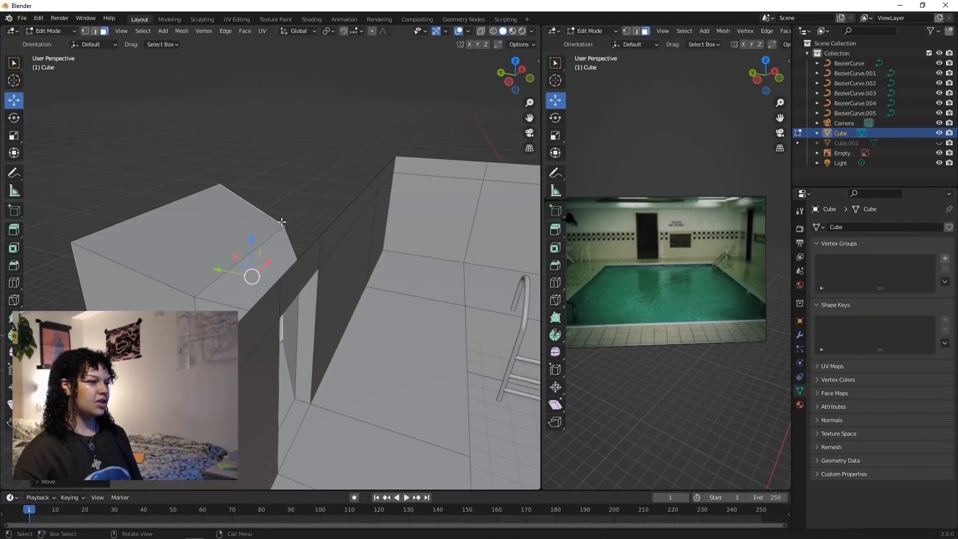
- Widen the small room behind the doorway by moving its remaining side face outward along X
{"action": "middle_click_drag", "start_coordinate": [252, 277], "coordinate": [224, 260]}
{"action": "left_click", "coordinate": [118, 305]}
{"action": "middle_click_drag", "start_coordinate": [227, 220], "coordinate": [177, 250]}
{"action": "key", "text": "g"}
{"action": "key", "text": "x"}
{"action": "key", "text": "Return"}
- Pull the back face of the small room behind the doorway outward to deepen it
{"action": "scroll", "coordinate": [271, 269], "scroll_direction": "down", "scroll_amount": 3}
{"action": "middle_click_drag", "start_coordinate": [271, 270], "coordinate": [215, 212]}
{"action": "middle_click_drag", "start_coordinate": [75, 402], "coordinate": [259, 391]}
{"action": "left_click", "coordinate": [250, 434]}
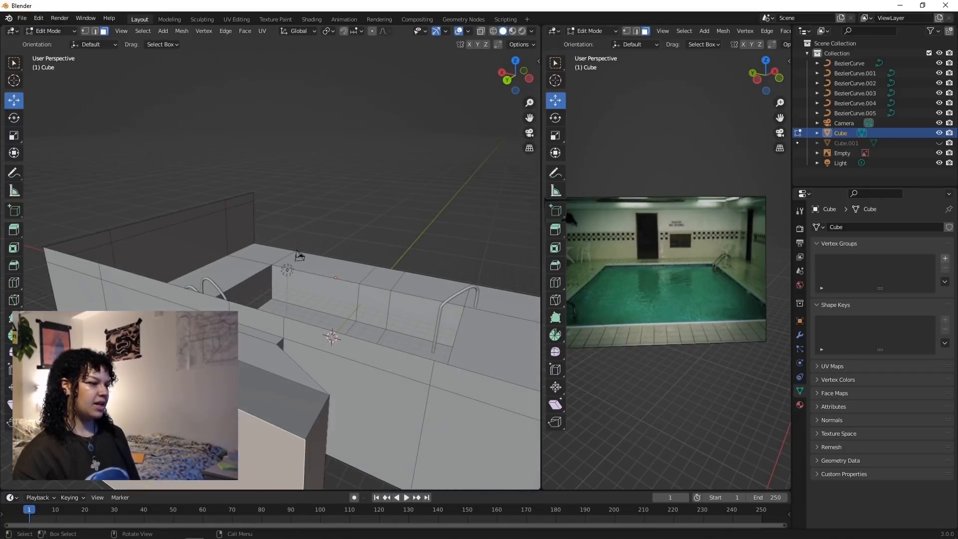
{"action": "middle_click_drag", "start_coordinate": [250, 434], "coordinate": [280, 424]}
{"action": "left_click_drag", "start_coordinate": [167, 404], "coordinate": [133, 413]}
{"action": "left_click", "coordinate": [286, 387]}
{"action": "middle_click_drag", "start_coordinate": [301, 388], "coordinate": [304, 330]}
{"action": "scroll", "coordinate": [300, 280], "scroll_direction": "down", "scroll_amount": 4}
{"action": "middle_click_drag", "start_coordinate": [284, 253], "coordinate": [295, 271]}
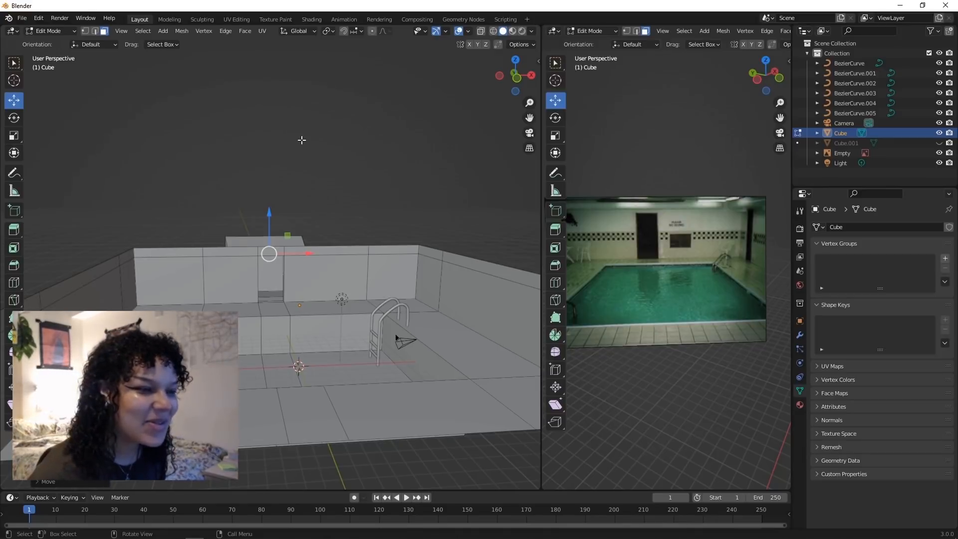
- Examine the door, sign, vent and tiled wall band in the reference photo and compare them with the modelled room
{"action": "scroll", "coordinate": [725, 228], "scroll_direction": "up", "scroll_amount": 5}
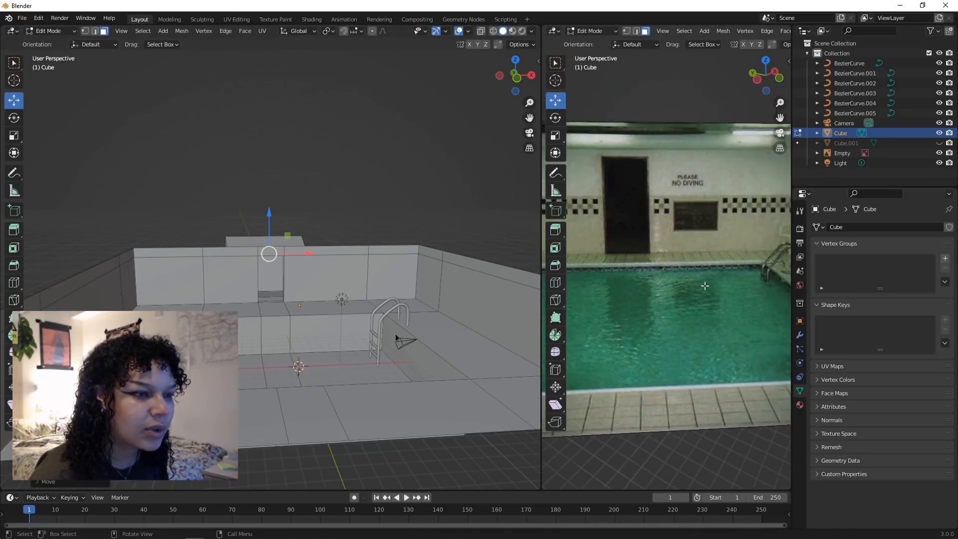
{"action": "scroll", "coordinate": [710, 183], "scroll_direction": "up", "scroll_amount": 3}
{"action": "scroll", "coordinate": [723, 190], "scroll_direction": "down", "scroll_amount": 4}
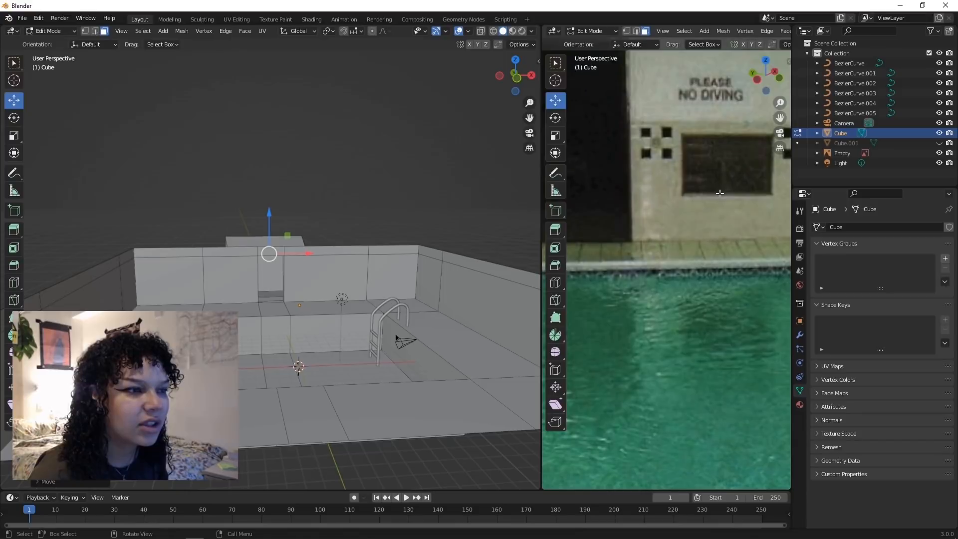
{"action": "scroll", "coordinate": [599, 187], "scroll_direction": "down", "scroll_amount": 2}
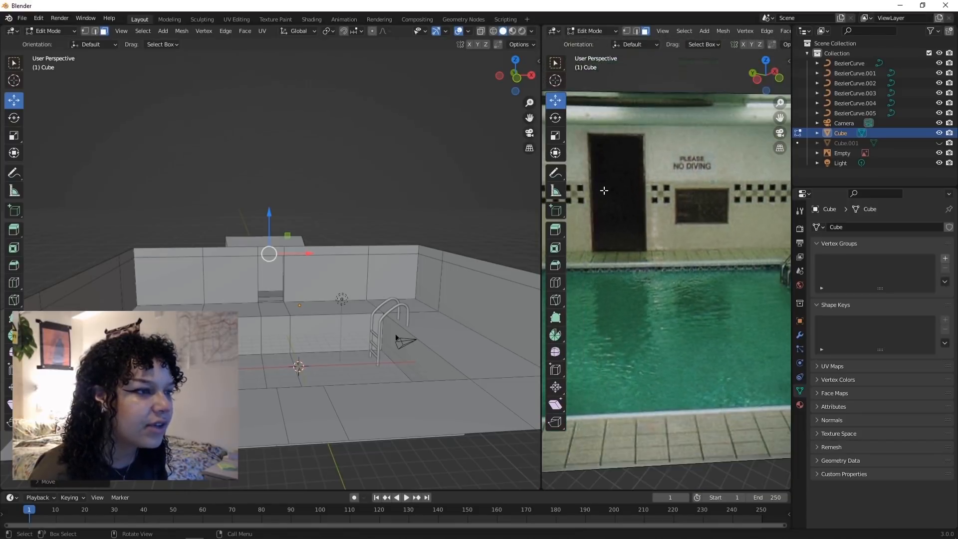
{"action": "scroll", "coordinate": [627, 227], "scroll_direction": "down", "scroll_amount": 3}
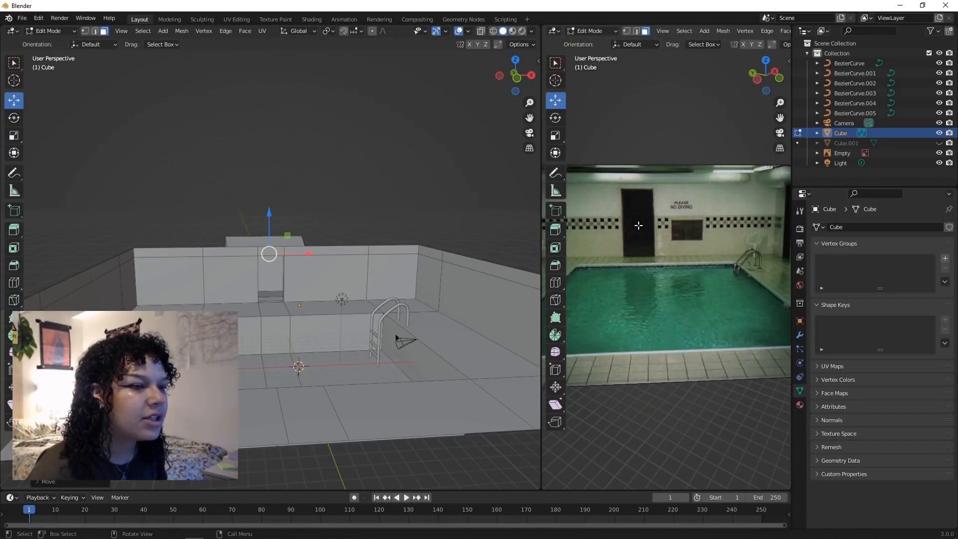
{"action": "scroll", "coordinate": [346, 283], "scroll_direction": "down", "scroll_amount": 1}
{"action": "middle_click_drag", "start_coordinate": [346, 283], "coordinate": [320, 254]}
{"action": "scroll", "coordinate": [322, 254], "scroll_direction": "up", "scroll_amount": 5}
{"action": "scroll", "coordinate": [350, 257], "scroll_direction": "down", "scroll_amount": 6}
{"action": "scroll", "coordinate": [350, 257], "scroll_direction": "up", "scroll_amount": 2}
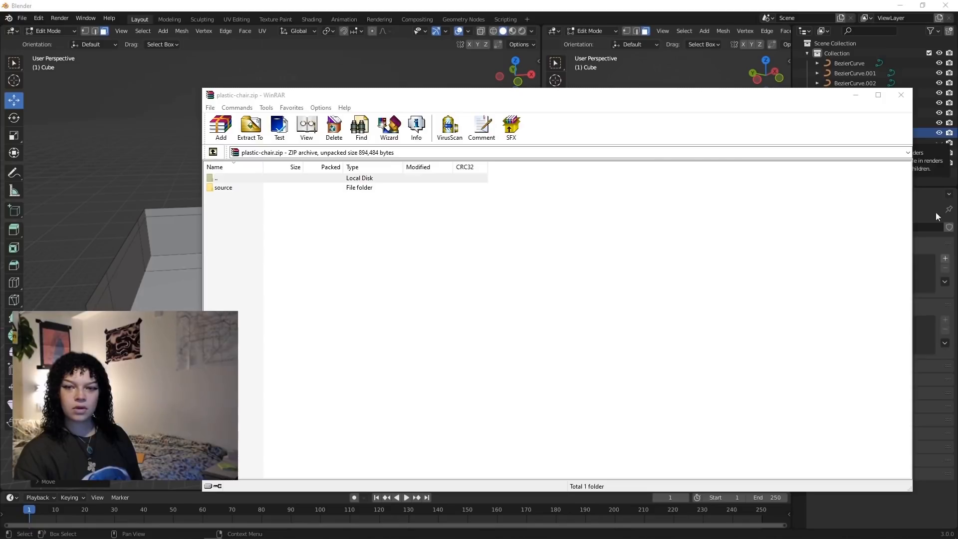
- Put away the plastic-chair.zip archive window and paste the plastic chair model into the pool scene
{"action": "left_click", "coordinate": [856, 96]}
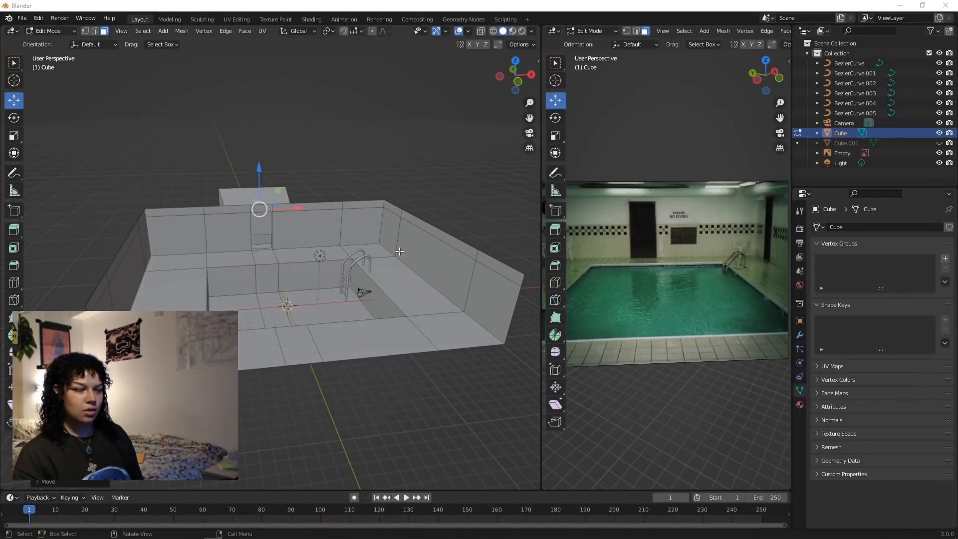
{"action": "scroll", "coordinate": [277, 229], "scroll_direction": "up", "scroll_amount": 3}
{"action": "scroll", "coordinate": [277, 229], "scroll_direction": "down", "scroll_amount": 5}
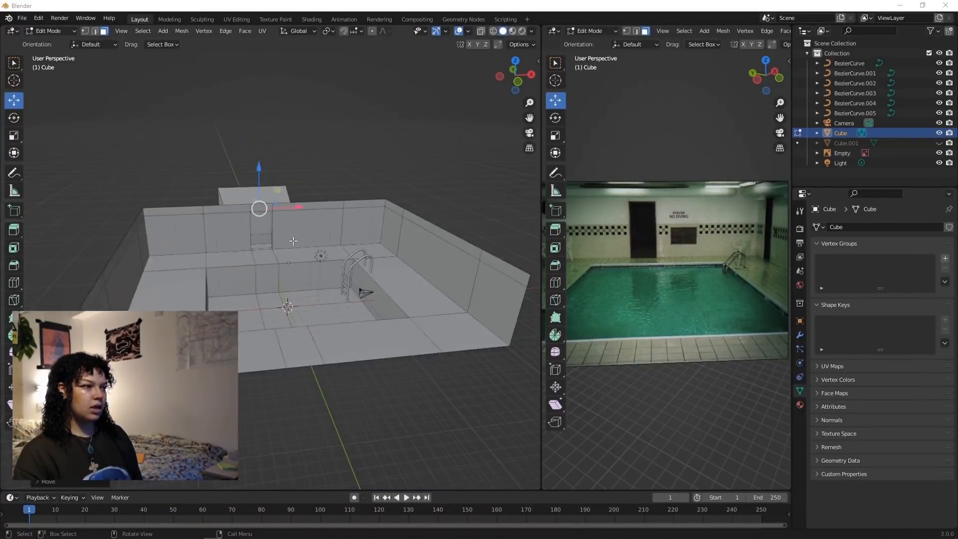
{"action": "scroll", "coordinate": [325, 387], "scroll_direction": "up", "scroll_amount": 3}
{"action": "scroll", "coordinate": [289, 316], "scroll_direction": "down", "scroll_amount": 5}
{"action": "middle_click_drag", "start_coordinate": [299, 368], "coordinate": [334, 342]}
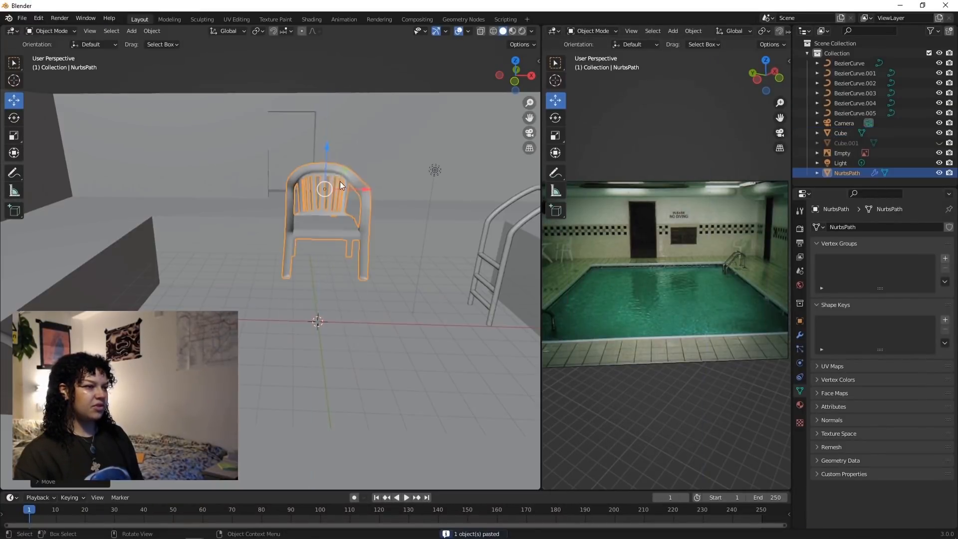
- Inspect the pasted chair from several sides and scale it down slightly along Y
{"action": "middle_click_drag", "start_coordinate": [342, 186], "coordinate": [345, 226]}
{"action": "scroll", "coordinate": [348, 220], "scroll_direction": "up", "scroll_amount": 5}
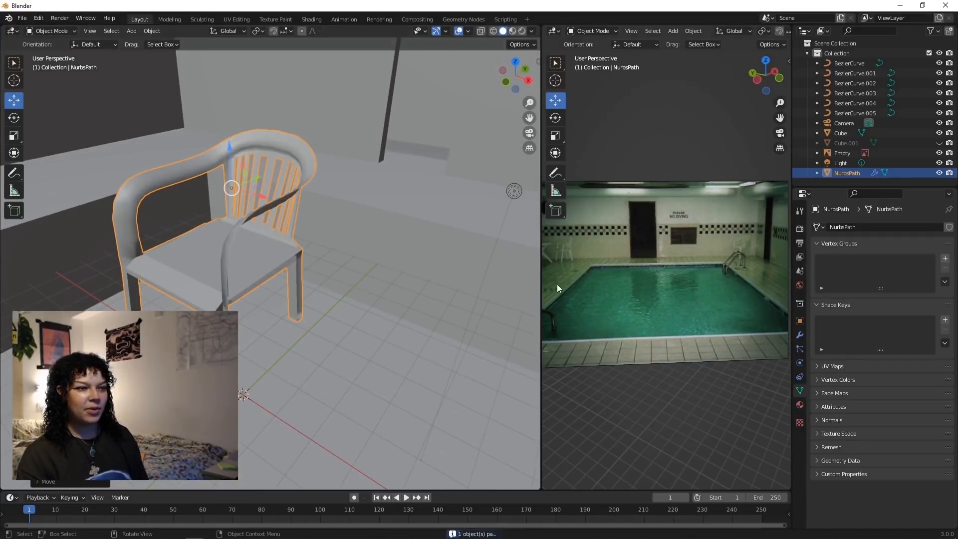
{"action": "middle_click_drag", "start_coordinate": [527, 245], "coordinate": [94, 152]}
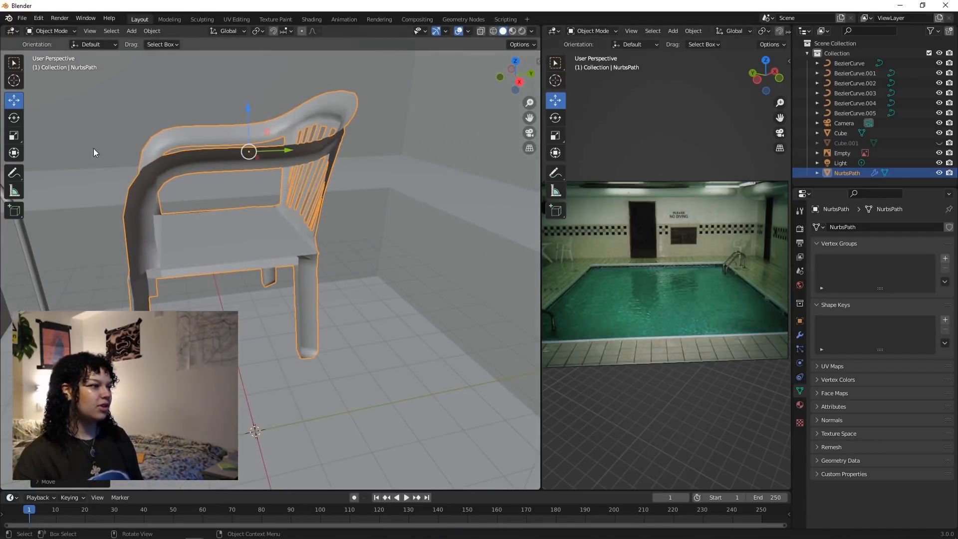
{"action": "left_click", "coordinate": [15, 134]}
{"action": "mouse_move", "coordinate": [288, 153]}
{"action": "left_mouse_down"}
{"action": "mouse_move", "coordinate": [275, 152]}
{"action": "mouse_move", "coordinate": [283, 152]}
{"action": "left_mouse_up"}
- From the top view, place the chair on the deck near the back corner on the -X side and rotate it at an angle
{"action": "middle_click_drag", "start_coordinate": [250, 176], "coordinate": [275, 259]}
{"action": "key", "text": "KP_7"}
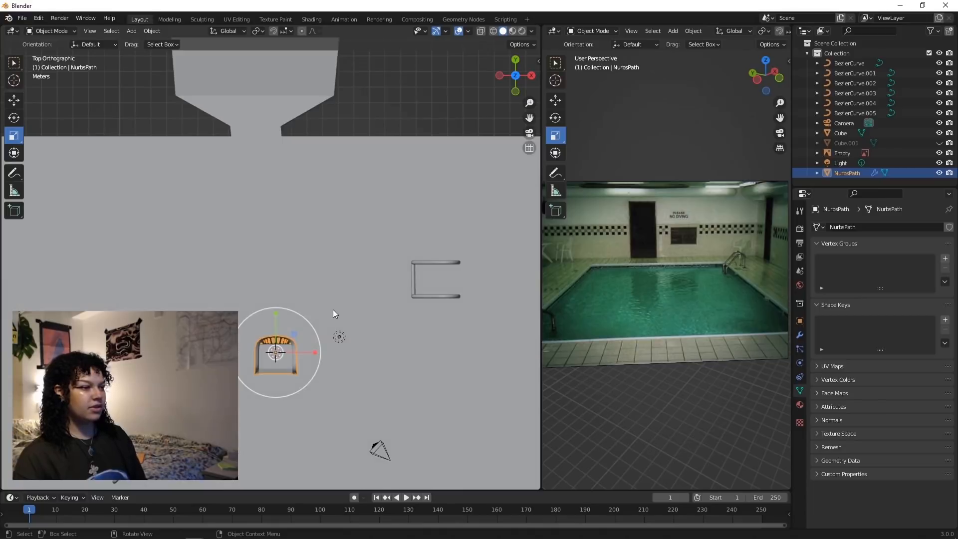
{"action": "scroll", "coordinate": [333, 308], "scroll_direction": "down", "scroll_amount": 2}
{"action": "key", "text": "g"}
{"action": "left_click", "coordinate": [214, 197]}
{"action": "key", "text": "r"}
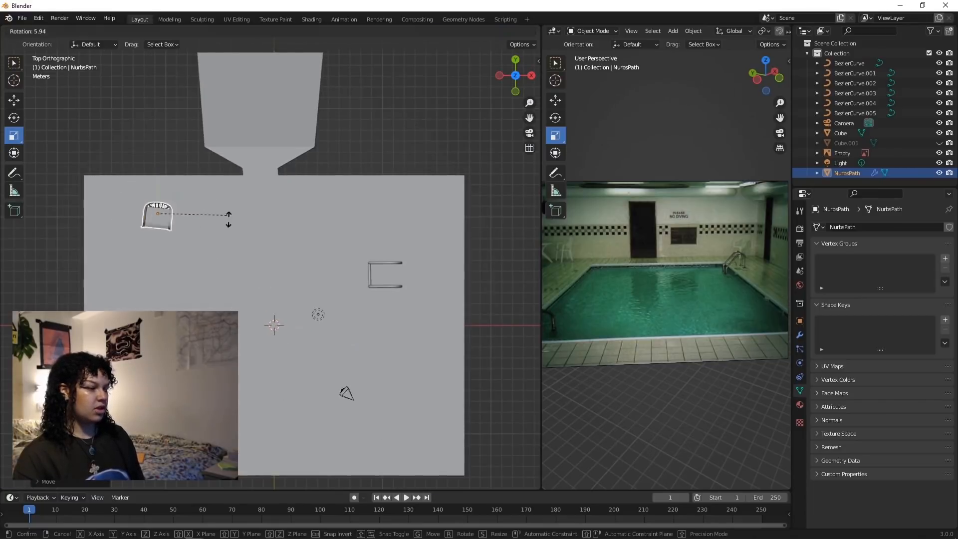
{"action": "left_click", "coordinate": [216, 274]}
- Duplicate the chair into the small room behind the doorway, rotate the copy about -79° and shift it towards the -X side
{"action": "key", "text": "shift+d"}
{"action": "left_click", "coordinate": [327, 142]}
{"action": "key", "text": "r"}
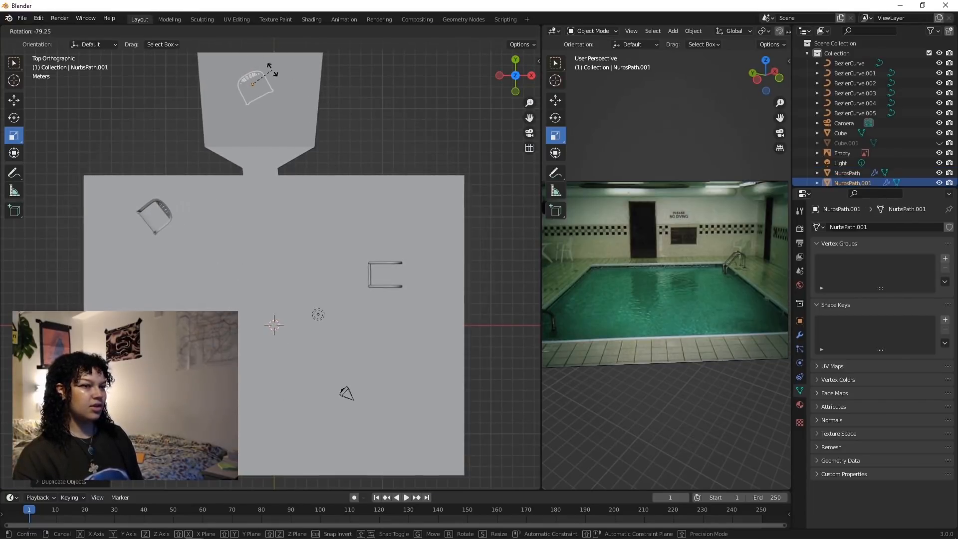
{"action": "left_click", "coordinate": [273, 73]}
{"action": "key", "text": "g"}
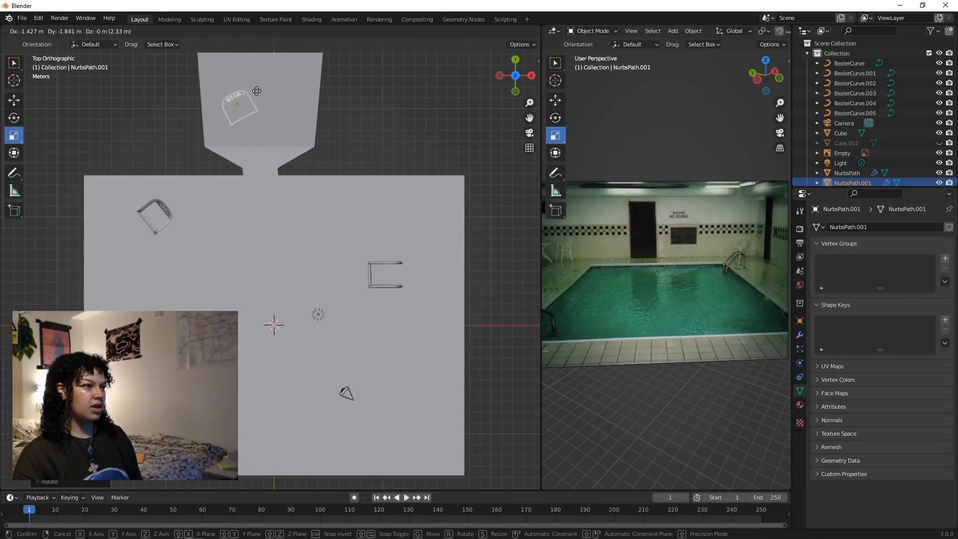
{"action": "left_click", "coordinate": [258, 88]}
- Lower the copied chair along Z towards the small room's floor and scale it down to fit behind the doorway
{"action": "middle_click_drag", "start_coordinate": [265, 150], "coordinate": [256, 57]}
{"action": "scroll", "coordinate": [269, 185], "scroll_direction": "up", "scroll_amount": 3}
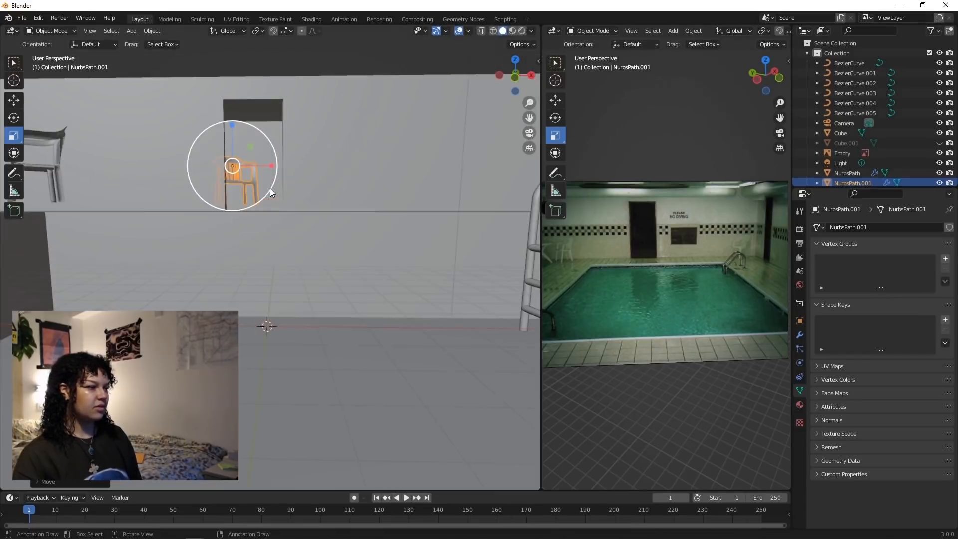
{"action": "middle_click_drag", "start_coordinate": [272, 192], "coordinate": [274, 255], "text": "shift"}
{"action": "left_click", "coordinate": [14, 101]}
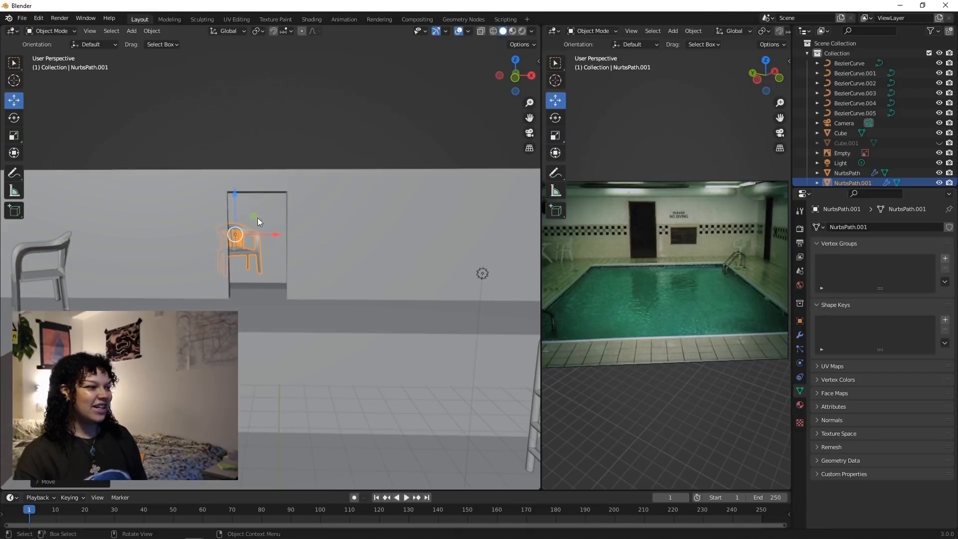
{"action": "left_click_drag", "start_coordinate": [237, 202], "coordinate": [233, 233]}
{"action": "key", "text": "s"}
{"action": "left_click", "coordinate": [263, 272]}
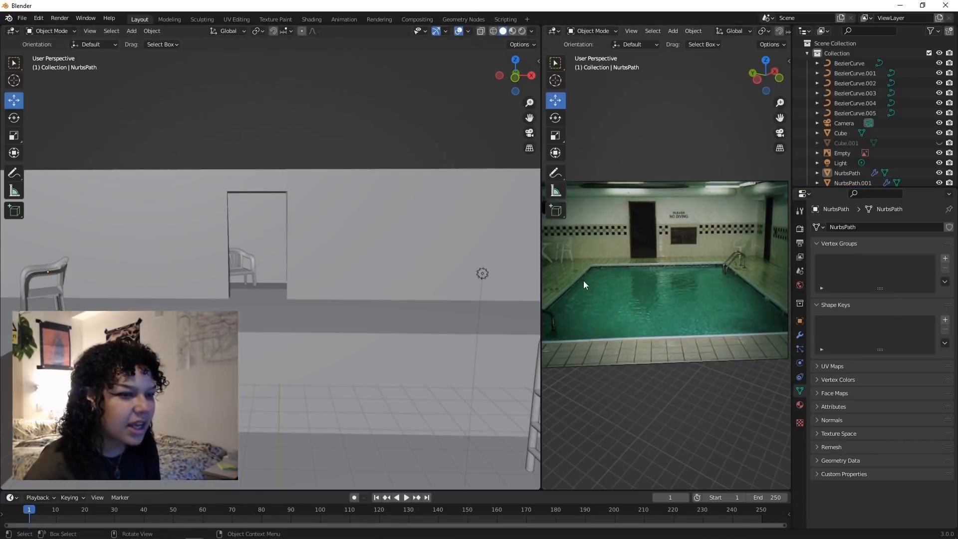
- Duplicate the poolside chair and move the copy along X to the opposite side of the pool behind the ladder
{"action": "scroll", "coordinate": [211, 310], "scroll_direction": "down", "scroll_amount": 3}
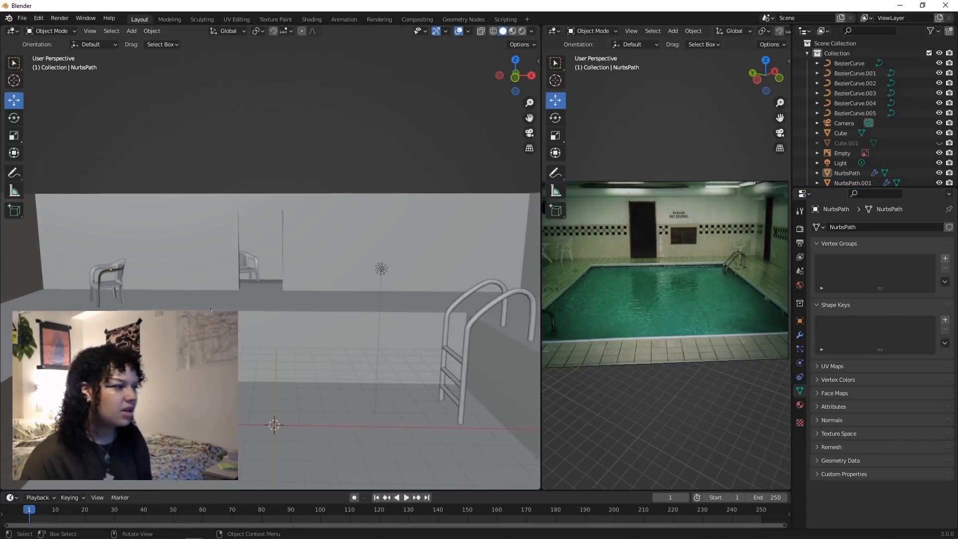
{"action": "left_click", "coordinate": [114, 289]}
{"action": "key", "text": "shift+d"}
{"action": "right_click", "coordinate": [124, 294]}
{"action": "left_click_drag", "start_coordinate": [150, 273], "coordinate": [537, 273]}
{"action": "scroll", "coordinate": [287, 307], "scroll_direction": "down", "scroll_amount": 5}
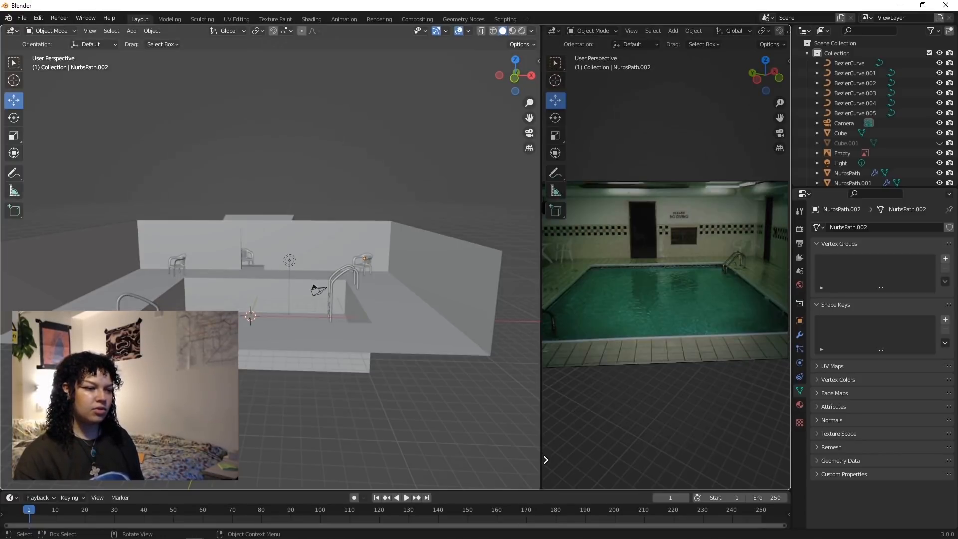
- Rearrange the workspace into three viewports for the model, the reference photo and the camera view
{"action": "left_click_drag", "start_coordinate": [546, 460], "coordinate": [541, 482]}
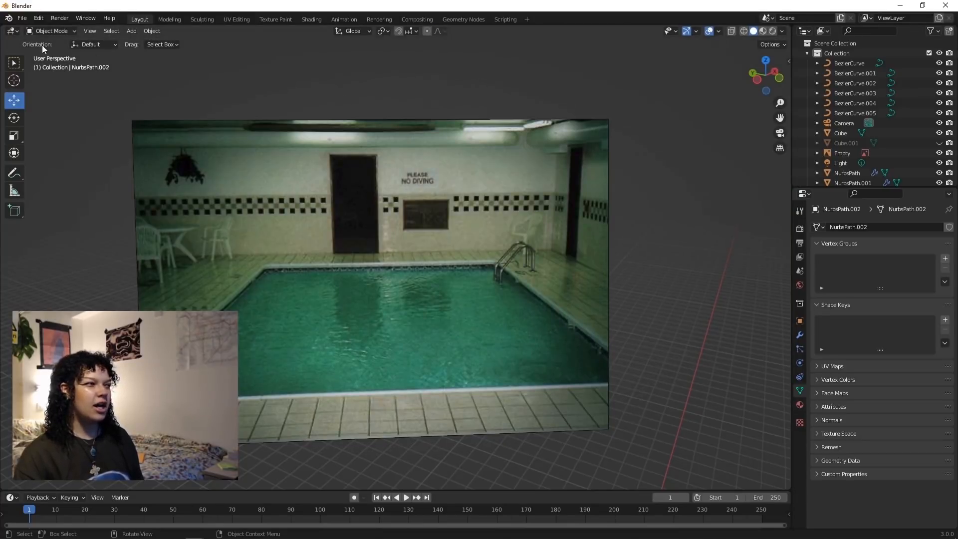
{"action": "left_click_drag", "start_coordinate": [4, 31], "coordinate": [506, 215]}
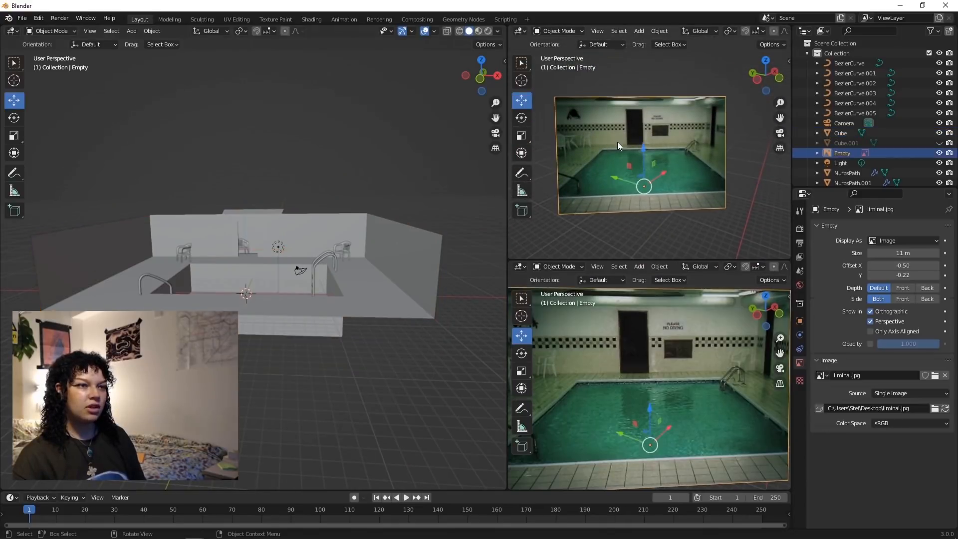
{"action": "key", "text": "KP_0"}
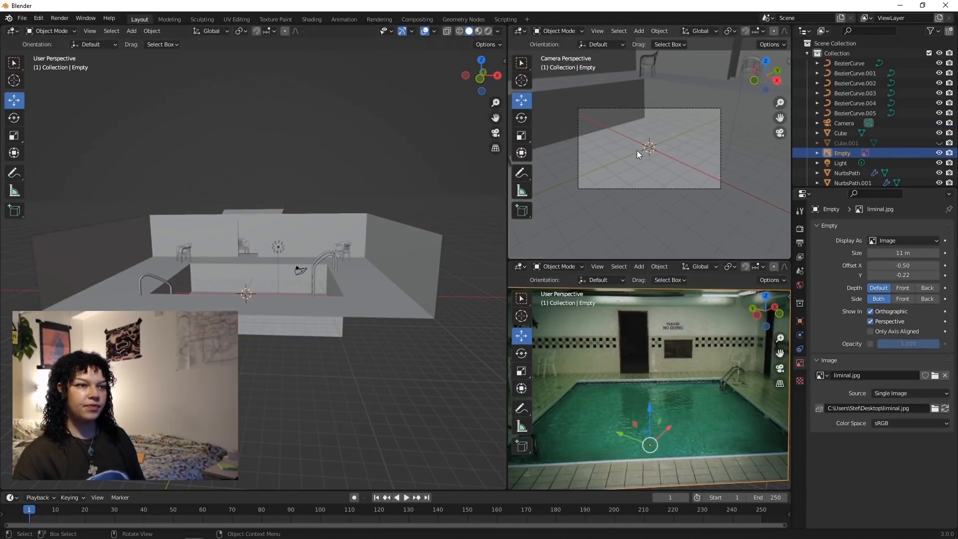
- Lock the camera to the view and orbit it to frame the pool and back wall from the front
{"action": "key", "text": "n"}
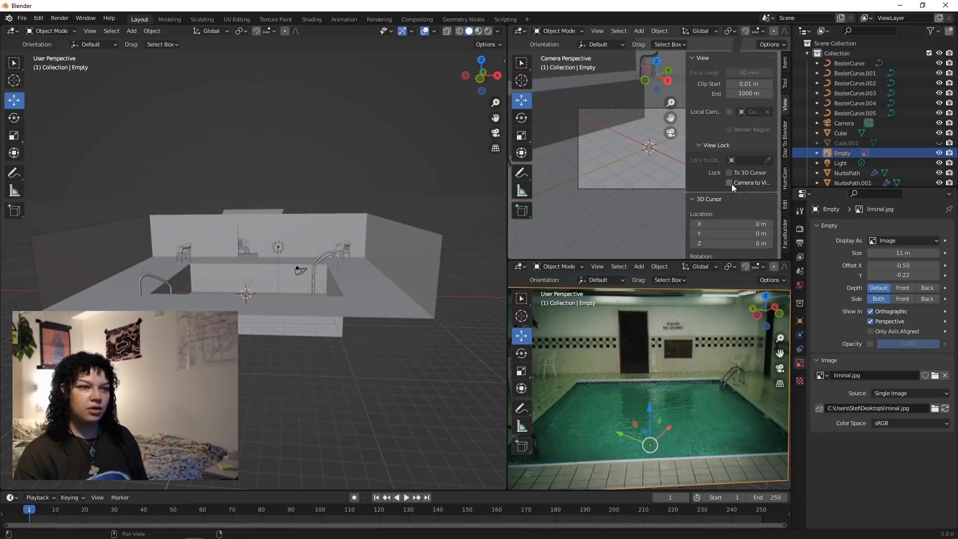
{"action": "key", "text": "n"}
{"action": "middle_click_drag", "start_coordinate": [634, 202], "coordinate": [689, 175]}
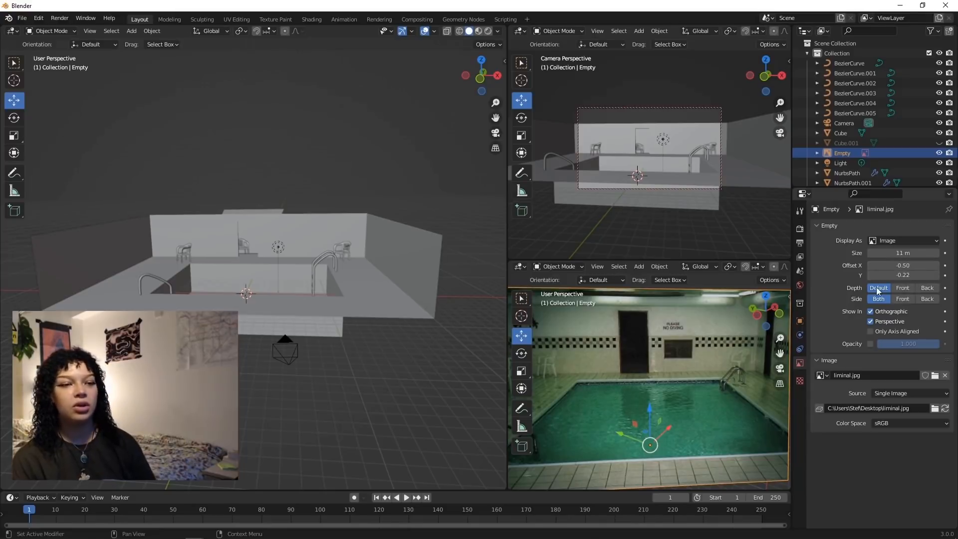
- Set the render resolution X to 1350 px and move the camera closer to the pool
{"action": "left_click", "coordinate": [800, 244]}
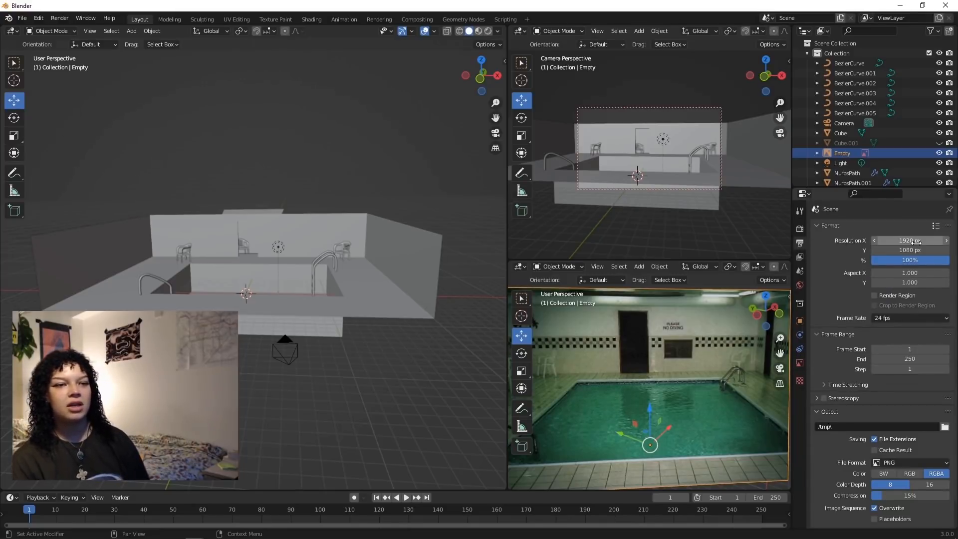
{"action": "left_click", "coordinate": [916, 242]}
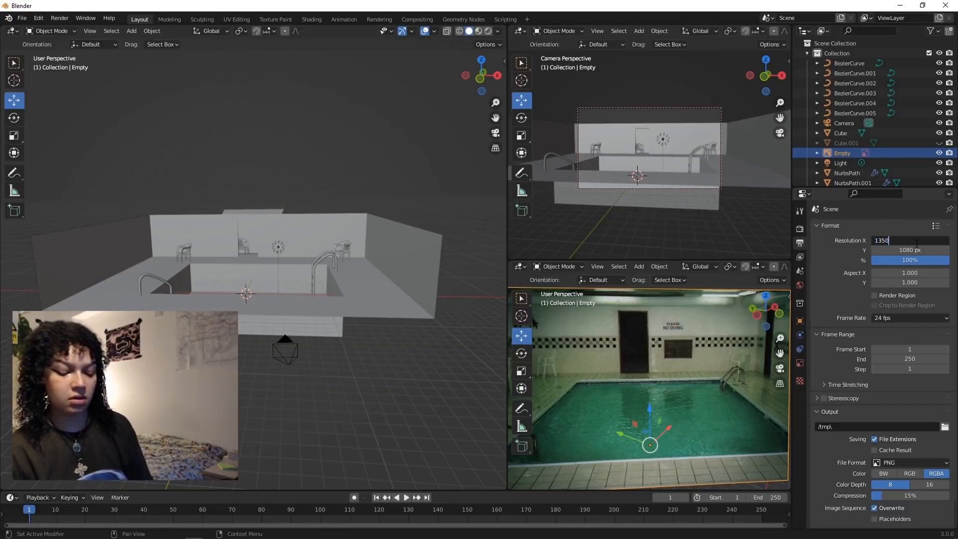
{"action": "key", "text": "Tab"}
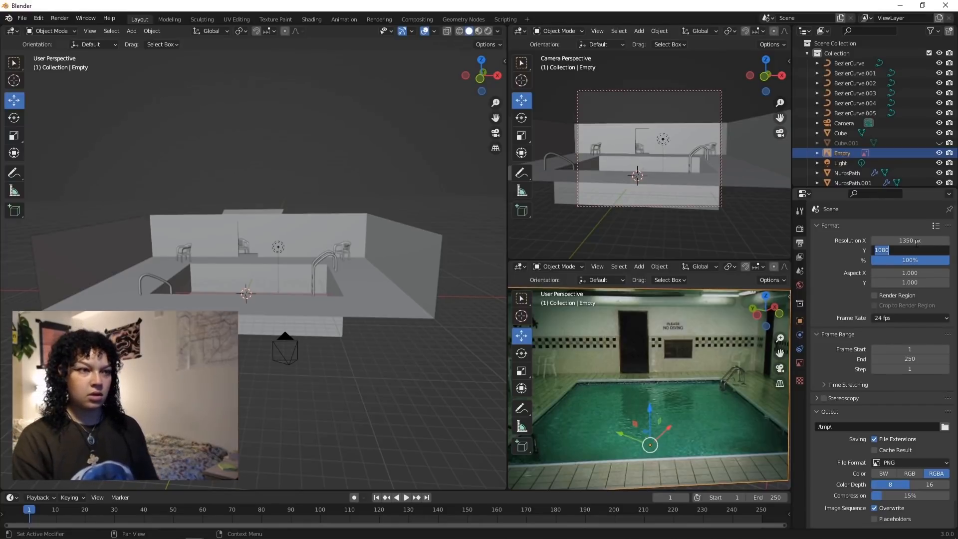
{"action": "key", "text": "Return"}
{"action": "key", "text": "g"}
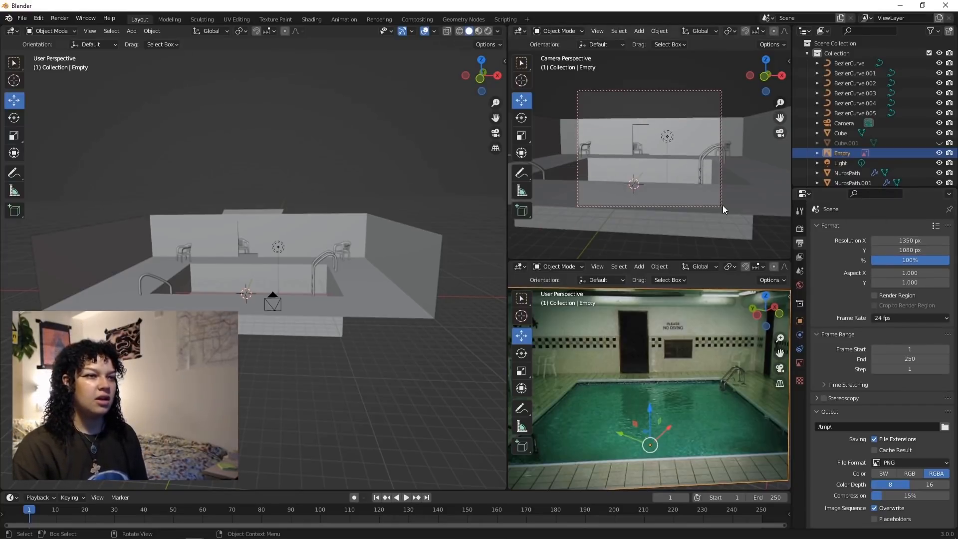
- Finish framing the pool in the camera view and display that view with rendered shading
{"action": "left_click", "coordinate": [704, 185]}
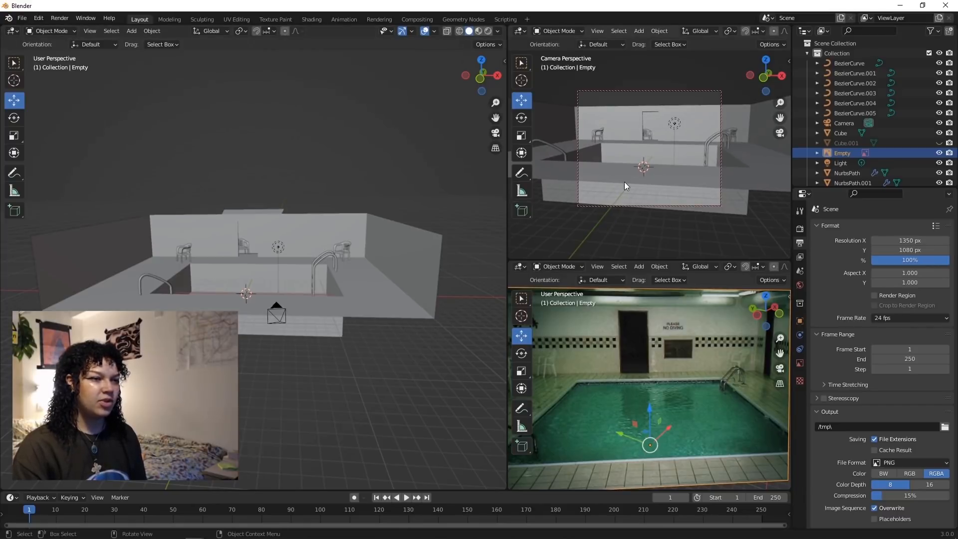
{"action": "key", "text": "z"}
{"action": "left_click", "coordinate": [645, 131]}
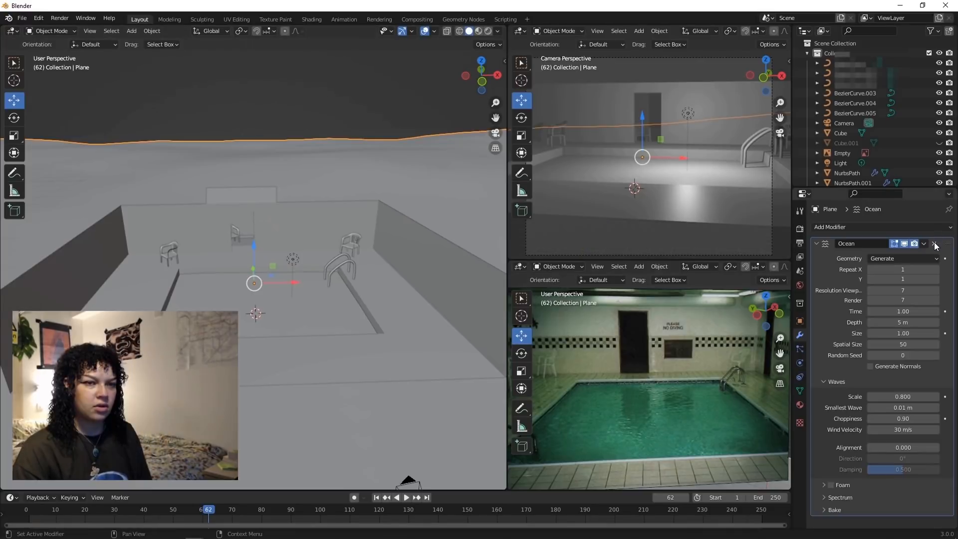
- Scale the water plane down along Y to fit the length of the pool opening
{"action": "middle_click_drag", "start_coordinate": [270, 350], "coordinate": [310, 374]}
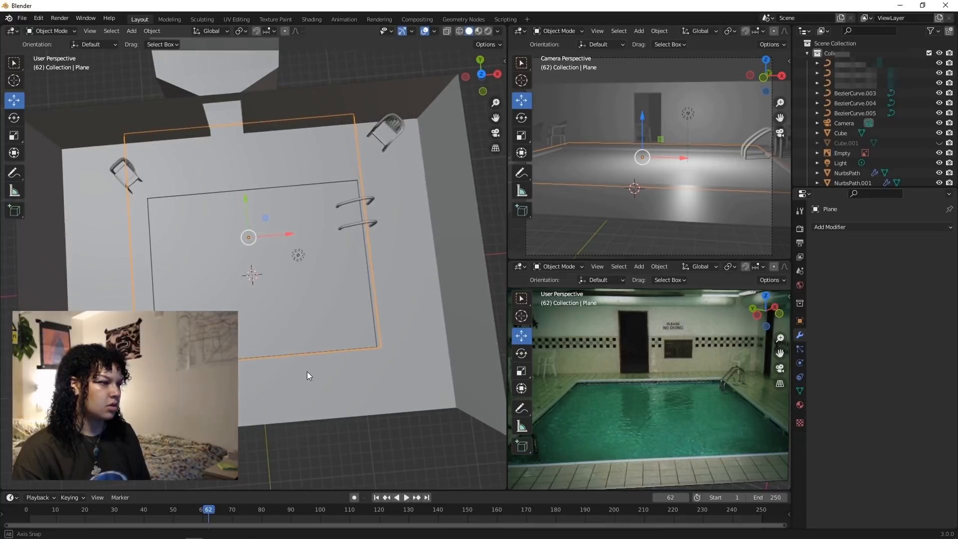
{"action": "key", "text": "Tab"}
{"action": "key", "text": "Tab"}
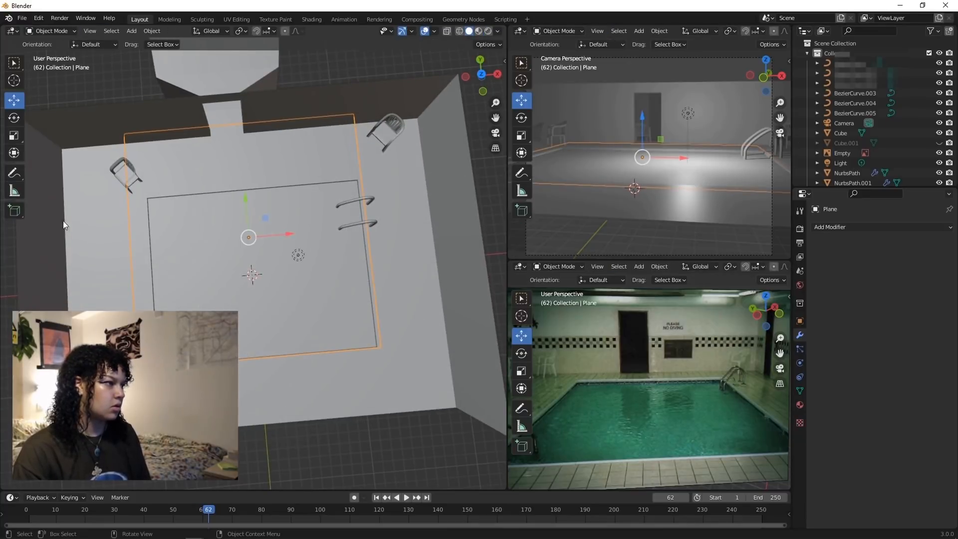
{"action": "left_click", "coordinate": [17, 135]}
{"action": "left_click_drag", "start_coordinate": [240, 199], "coordinate": [242, 215]}
{"action": "left_click", "coordinate": [14, 100]}
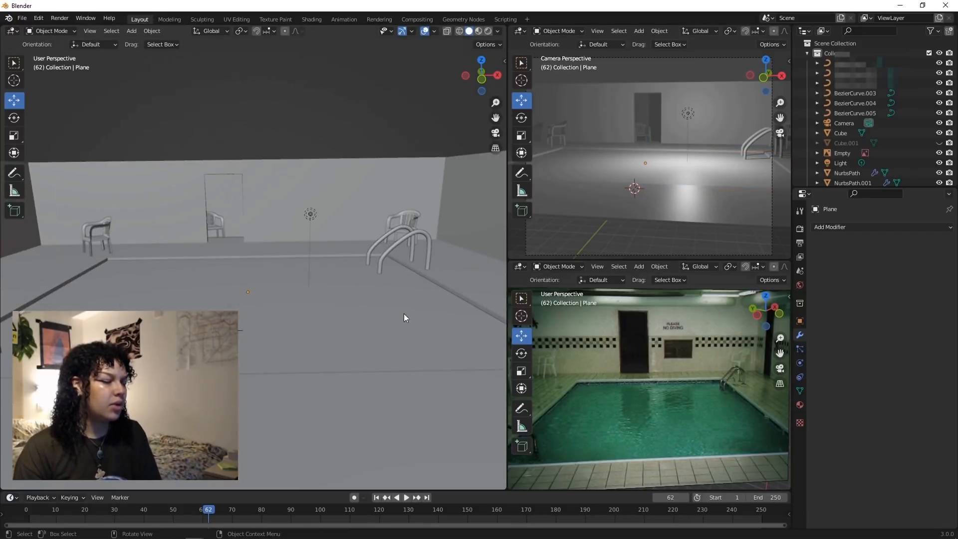
{"action": "scroll", "coordinate": [404, 314], "scroll_direction": "up", "scroll_amount": 1}
{"action": "scroll", "coordinate": [351, 338], "scroll_direction": "down", "scroll_amount": 2}
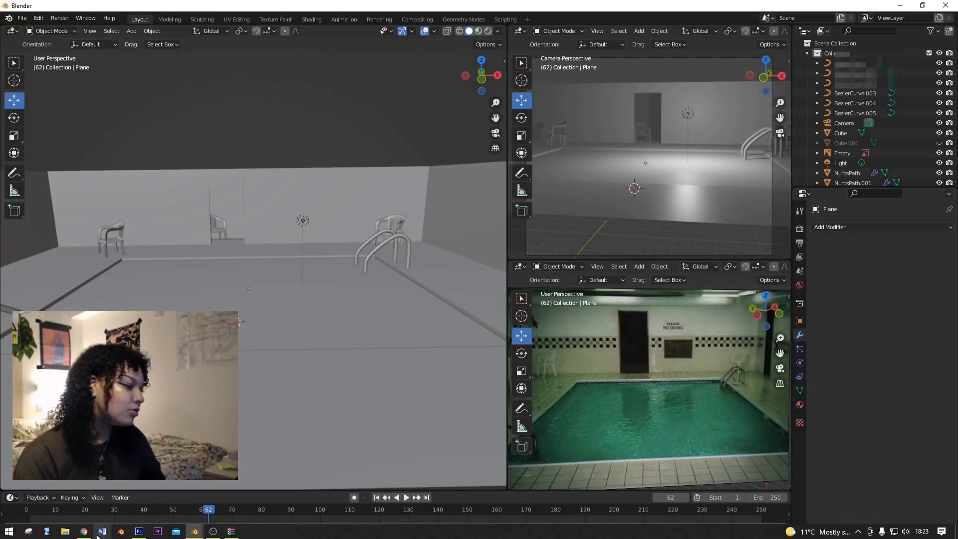
- Switch to Chrome and search Google Images for "swimming pool rota"
{"action": "left_click", "coordinate": [83, 535]}
{"action": "left_click", "coordinate": [134, 8]}
{"action": "left_click", "coordinate": [157, 28]}
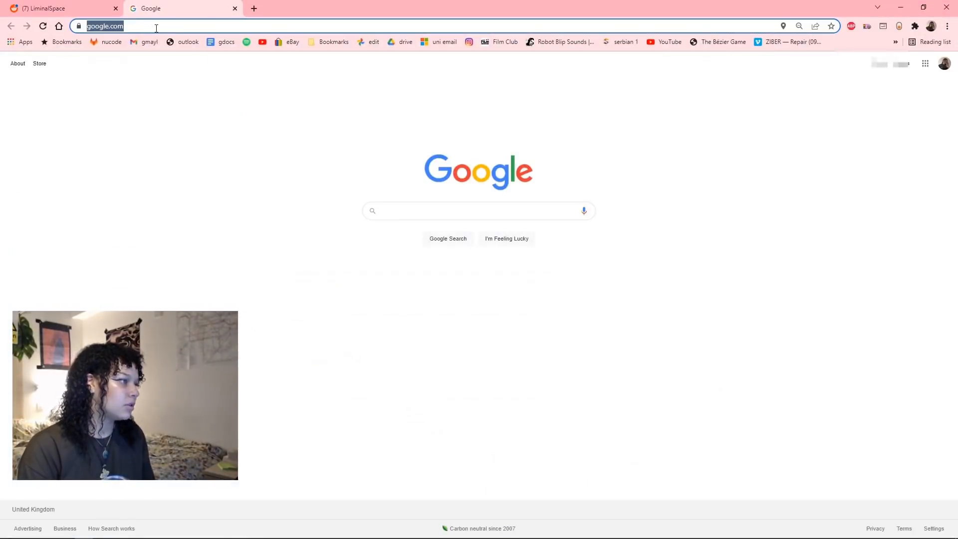
{"action": "type", "text": "swimming pool rota"}
{"action": "key", "text": "Return"}
{"action": "left_click", "coordinate": [142, 92]}
- Find the Hathersage "High Season" swimming pool timetable among the image results and save the enlarged picture
{"action": "scroll", "coordinate": [400, 206], "scroll_direction": "down", "scroll_amount": 10}
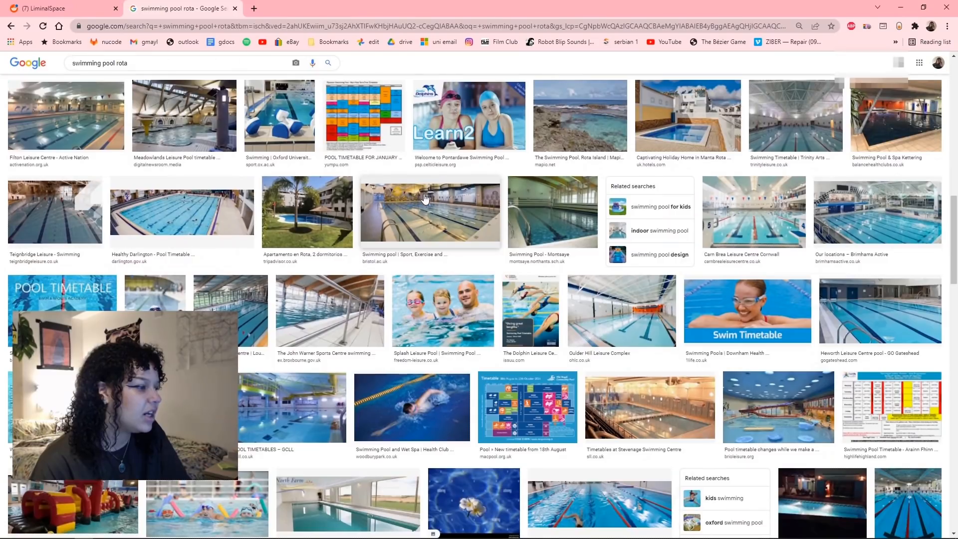
{"action": "scroll", "coordinate": [401, 206], "scroll_direction": "up", "scroll_amount": 2}
{"action": "scroll", "coordinate": [415, 205], "scroll_direction": "down", "scroll_amount": 9}
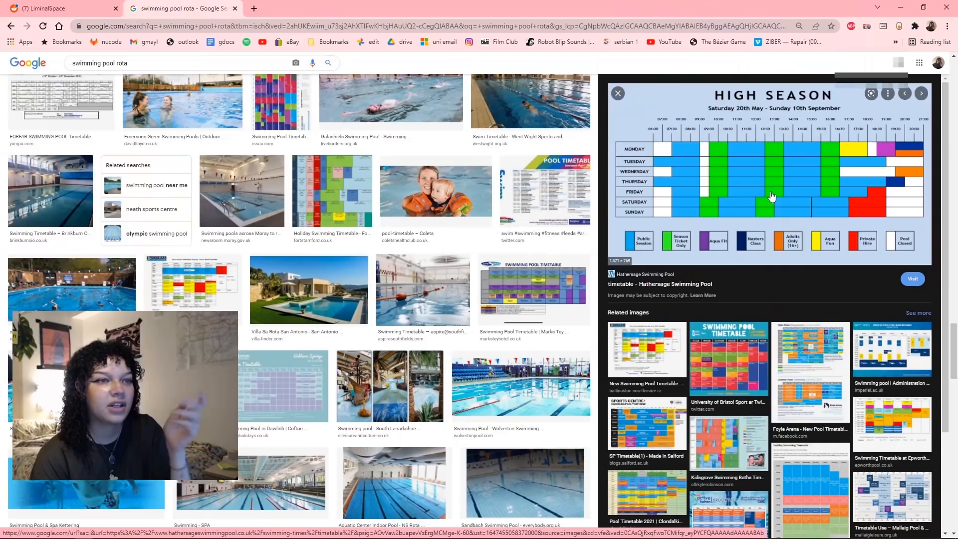
{"action": "right_click", "coordinate": [772, 196]}
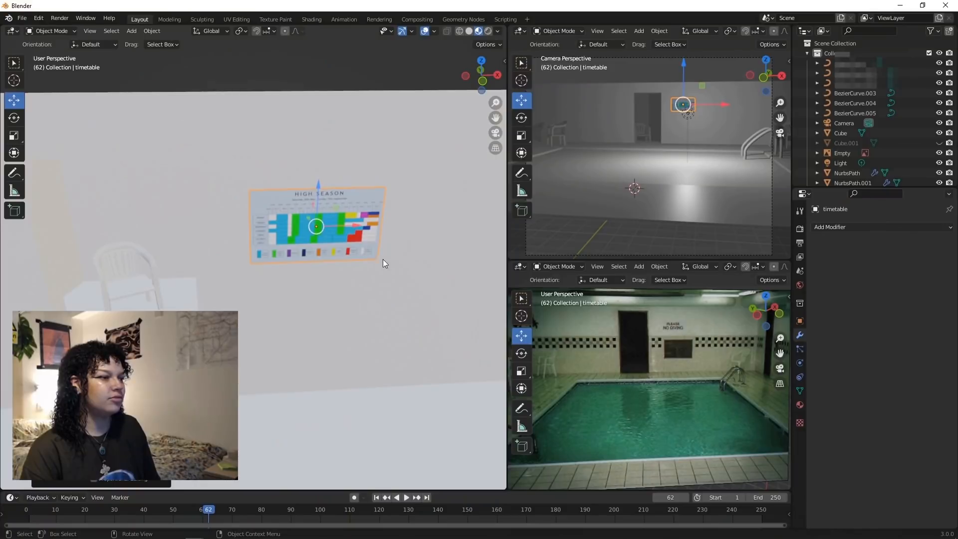
- Back in Blender, move the timetable image further from the doorway along the back wall and adjust its depth along Y
{"action": "key", "text": "g"}
{"action": "left_click", "coordinate": [462, 222]}
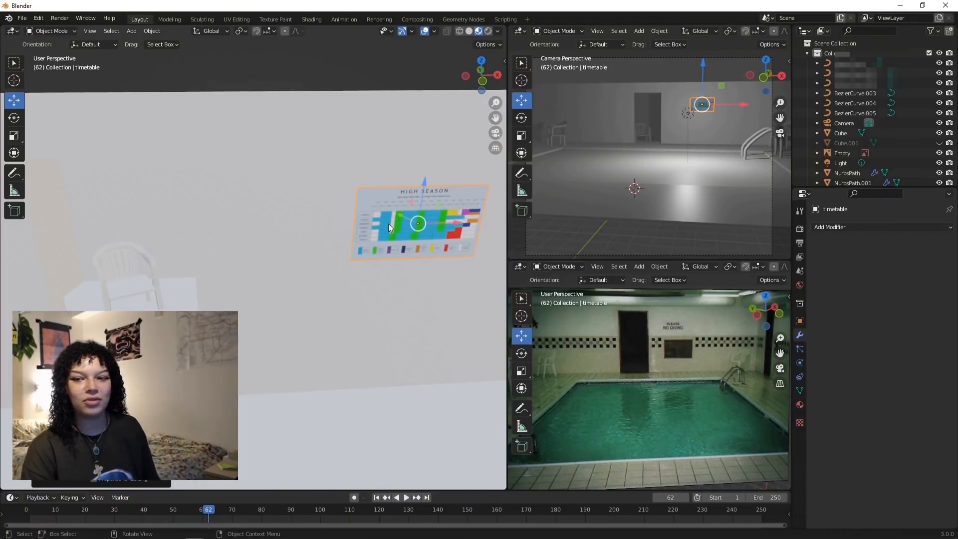
{"action": "scroll", "coordinate": [131, 254], "scroll_direction": "down", "scroll_amount": 6}
{"action": "middle_click_drag", "start_coordinate": [364, 256], "coordinate": [433, 305]}
{"action": "key", "text": "g"}
{"action": "key", "text": "y"}
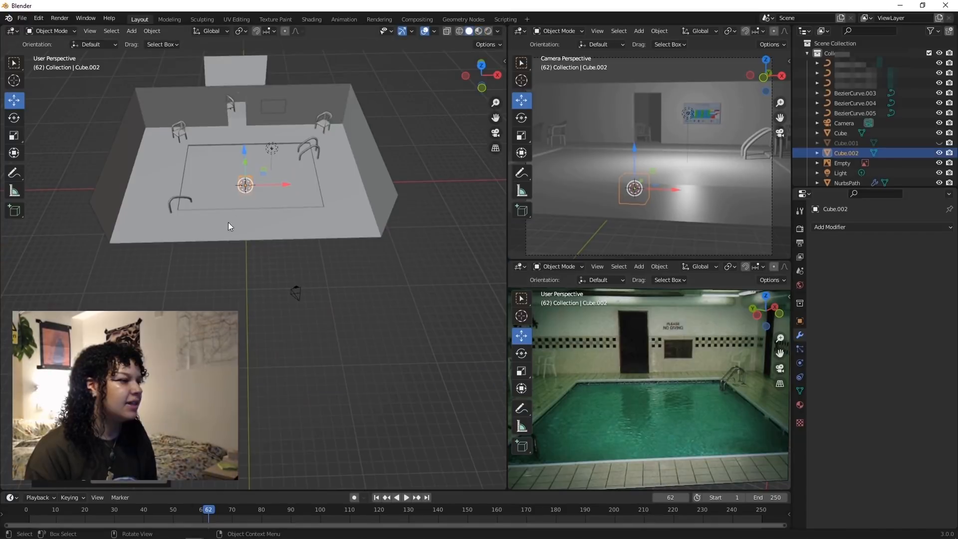
- Move the new cube to clear space in front of the room and set its array's relative X offset to 2.004
{"action": "middle_click_drag", "start_coordinate": [229, 226], "coordinate": [226, 176]}
{"action": "key", "text": "g"}
{"action": "left_click", "coordinate": [303, 329]}
{"action": "middle_click_drag", "start_coordinate": [302, 329], "coordinate": [344, 332]}
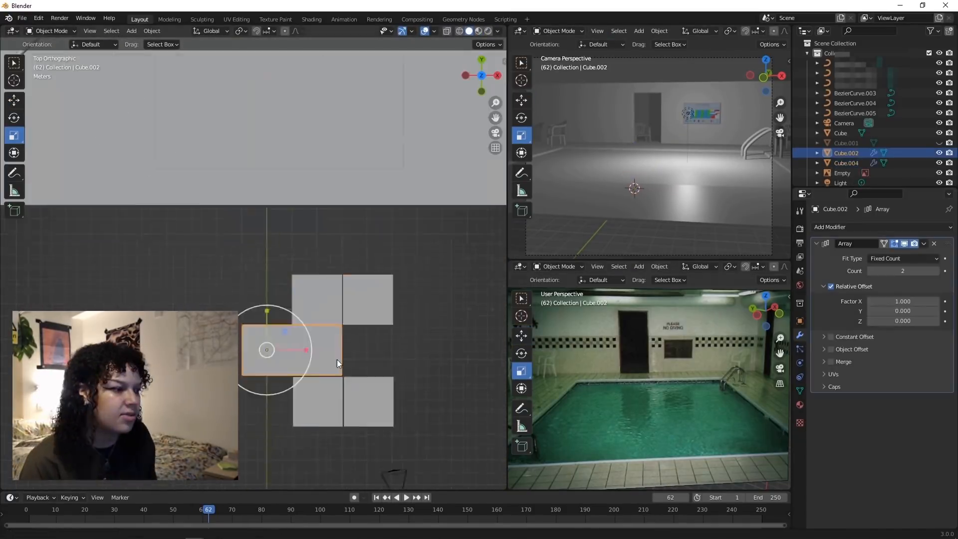
{"action": "scroll", "coordinate": [257, 349], "scroll_direction": "up", "scroll_amount": 5}
{"action": "double_click", "coordinate": [881, 301]}
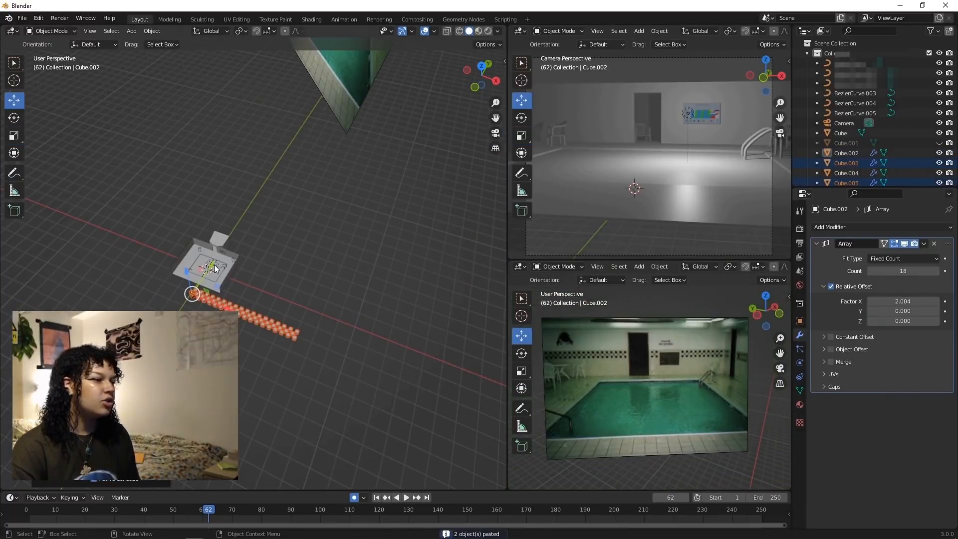
- Move the pasted spare copy of the cube rows far behind the pool room
{"action": "left_click", "coordinate": [335, 83]}
{"action": "left_click", "coordinate": [294, 179]}
{"action": "middle_click_drag", "start_coordinate": [282, 352], "coordinate": [311, 310]}
{"action": "scroll", "coordinate": [295, 353], "scroll_direction": "up", "scroll_amount": 3}
- Select the staggered cube rows in front of the room and rotate them upright for the wall tile strip
{"action": "left_click", "coordinate": [295, 354]}
{"action": "middle_click_drag", "start_coordinate": [271, 413], "coordinate": [297, 353]}
{"action": "scroll", "coordinate": [274, 388], "scroll_direction": "up", "scroll_amount": 2}
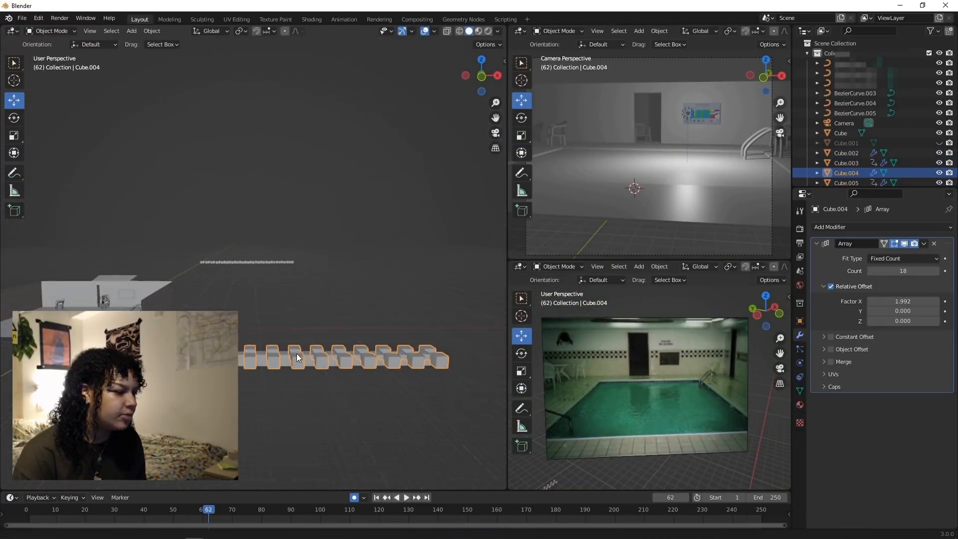
{"action": "scroll", "coordinate": [304, 393], "scroll_direction": "up", "scroll_amount": 2}
{"action": "middle_click_drag", "start_coordinate": [304, 393], "coordinate": [284, 419]}
{"action": "scroll", "coordinate": [285, 409], "scroll_direction": "down", "scroll_amount": 2}
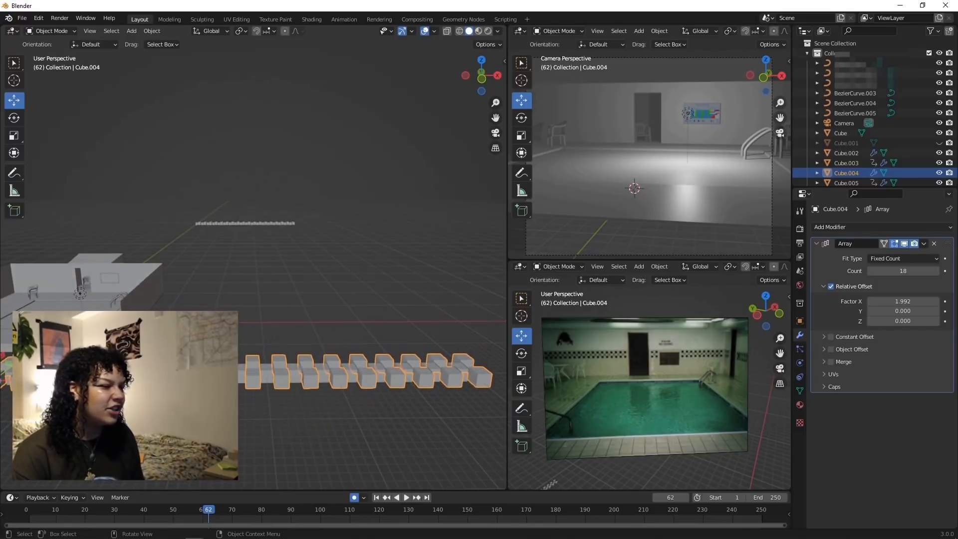
{"action": "left_click", "coordinate": [14, 118]}
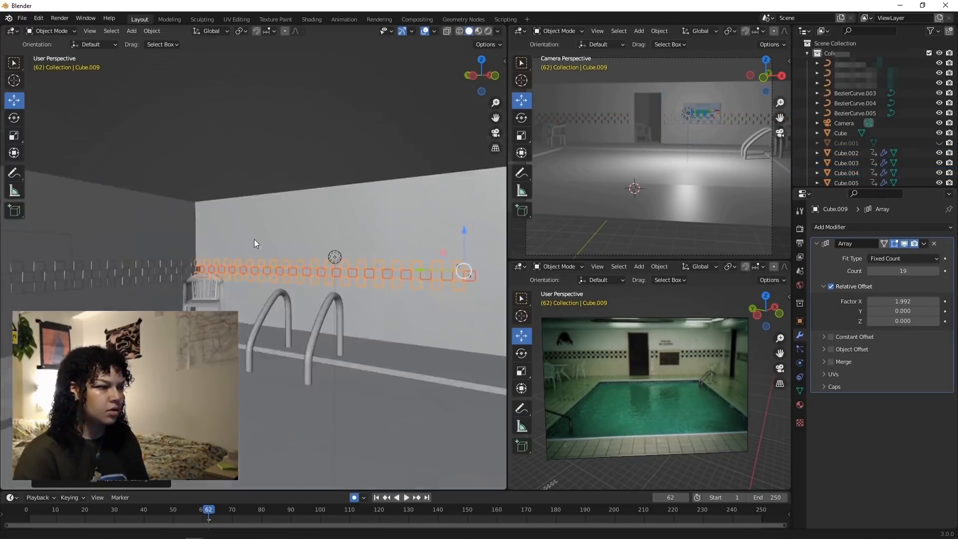
- Compare the tile strips, doorway and notice on the back wall with the reference photo
{"action": "middle_click_drag", "start_coordinate": [253, 238], "coordinate": [202, 271]}
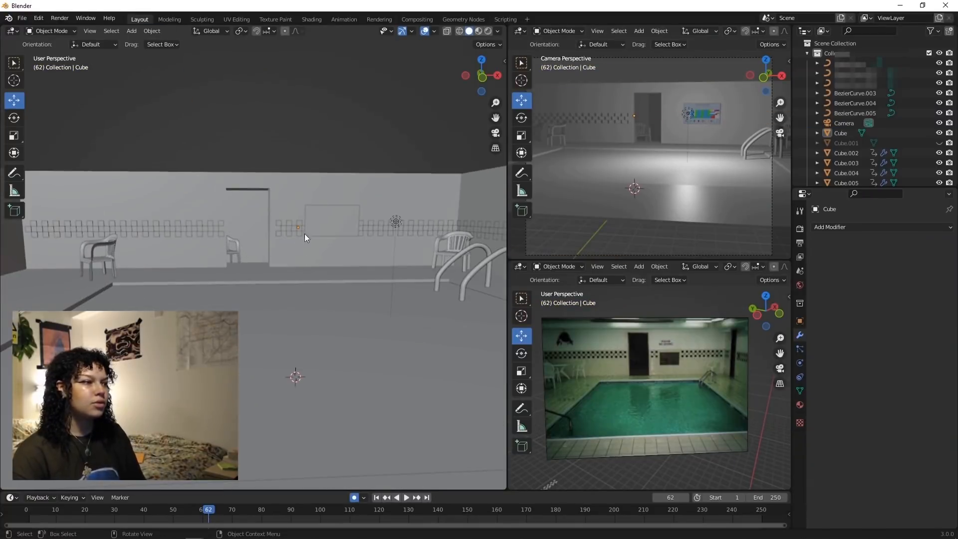
{"action": "scroll", "coordinate": [289, 240], "scroll_direction": "up", "scroll_amount": 3}
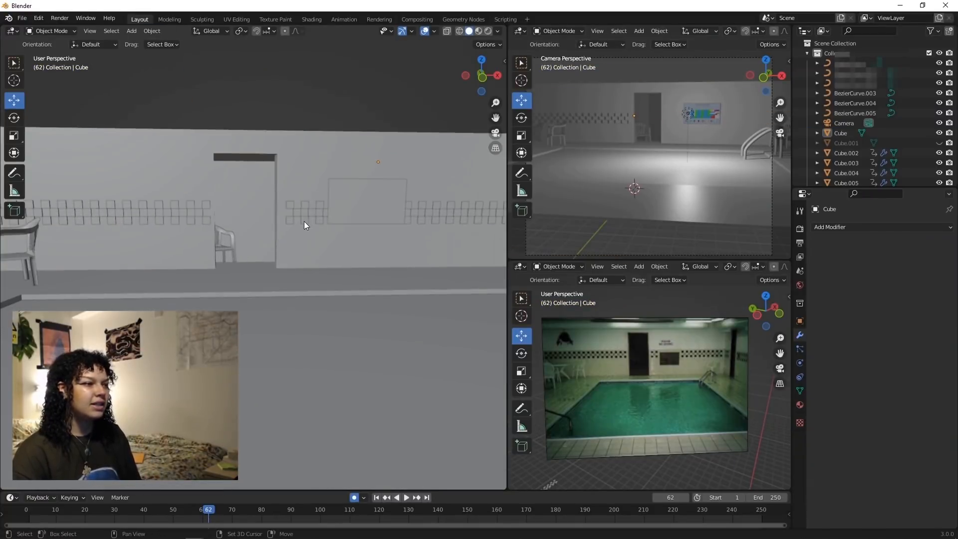
{"action": "scroll", "coordinate": [296, 220], "scroll_direction": "up", "scroll_amount": 5}
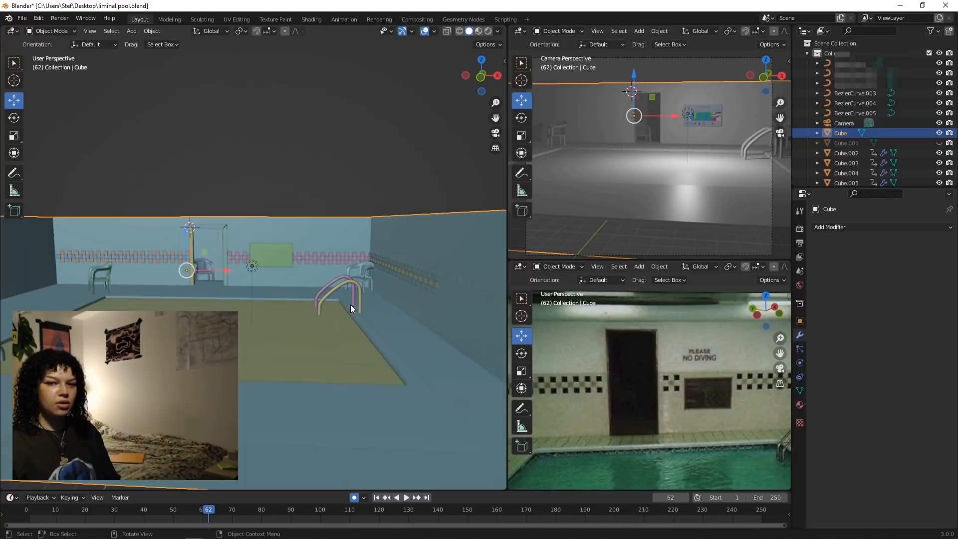
{"action": "scroll", "coordinate": [396, 277], "scroll_direction": "up", "scroll_amount": 4}
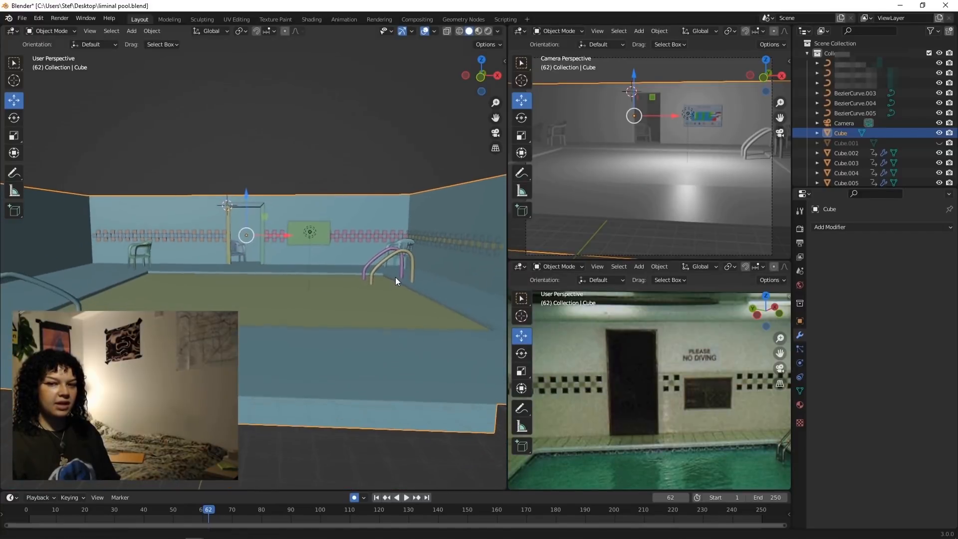
{"action": "scroll", "coordinate": [390, 292], "scroll_direction": "down", "scroll_amount": 3}
{"action": "middle_click_drag", "start_coordinate": [333, 298], "coordinate": [337, 304]}
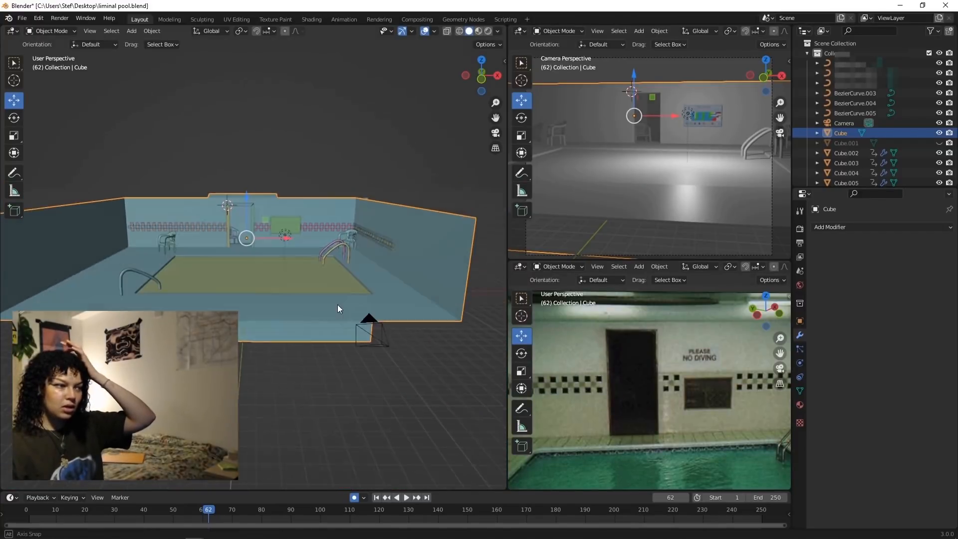
- Edit the room mesh and raise the back room's lower far vertices to level its floor
{"action": "left_click", "coordinate": [264, 265]}
{"action": "scroll", "coordinate": [244, 247], "scroll_direction": "up", "scroll_amount": 5}
{"action": "mouse_move", "coordinate": [236, 238]}
{"action": "middle_mouse_down"}
{"action": "mouse_move", "coordinate": [223, 251]}
{"action": "mouse_move", "coordinate": [232, 265]}
{"action": "mouse_move", "coordinate": [247, 235]}
{"action": "middle_mouse_up"}
{"action": "left_click", "coordinate": [238, 241]}
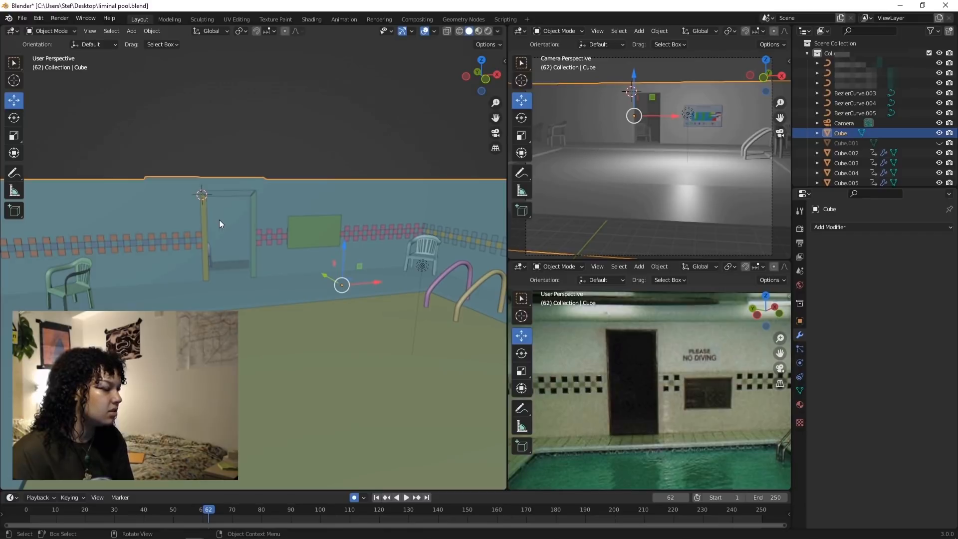
{"action": "key", "text": "Tab"}
{"action": "middle_click_drag", "start_coordinate": [219, 224], "coordinate": [286, 246]}
{"action": "left_click", "coordinate": [285, 263]}
{"action": "left_click", "coordinate": [288, 246]}
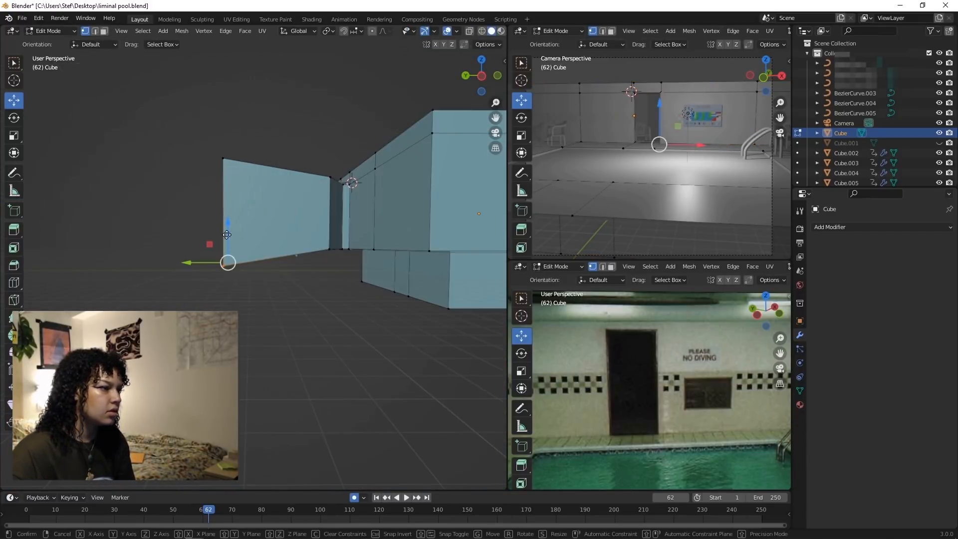
{"action": "left_click_drag", "start_coordinate": [229, 238], "coordinate": [227, 224]}
{"action": "left_click", "coordinate": [282, 256]}
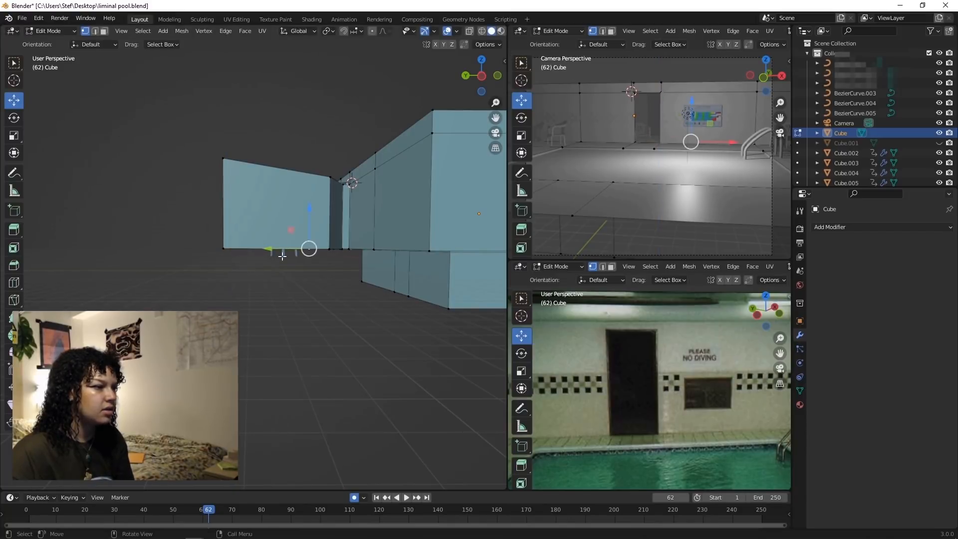
{"action": "key", "text": "Tab"}
- Move the back-room chair up along Z to stand on the levelled floor
{"action": "left_click", "coordinate": [287, 258]}
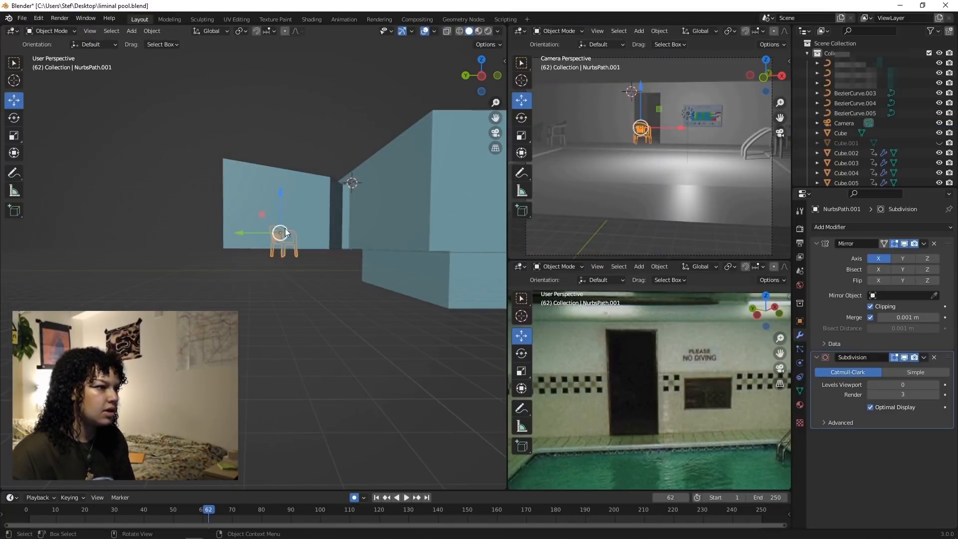
{"action": "key", "text": "g"}
{"action": "key", "text": "z"}
{"action": "left_click", "coordinate": [278, 201]}
{"action": "middle_click_drag", "start_coordinate": [345, 319], "coordinate": [399, 350]}
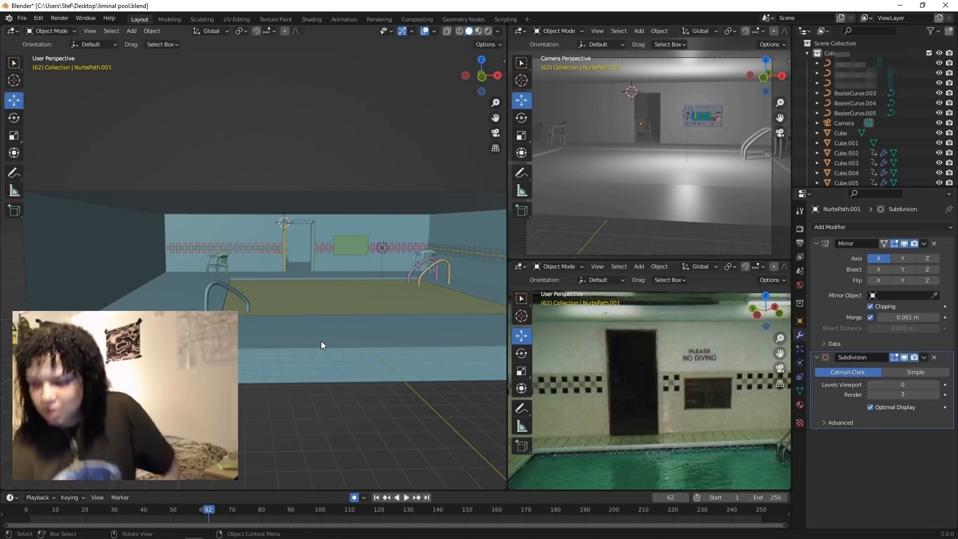
- Scale down the mesh of the floor tile row along the back wall in Edit Mode
{"action": "middle_click_drag", "start_coordinate": [346, 357], "coordinate": [316, 373]}
{"action": "scroll", "coordinate": [263, 307], "scroll_direction": "up", "scroll_amount": 2}
{"action": "left_click", "coordinate": [340, 387]}
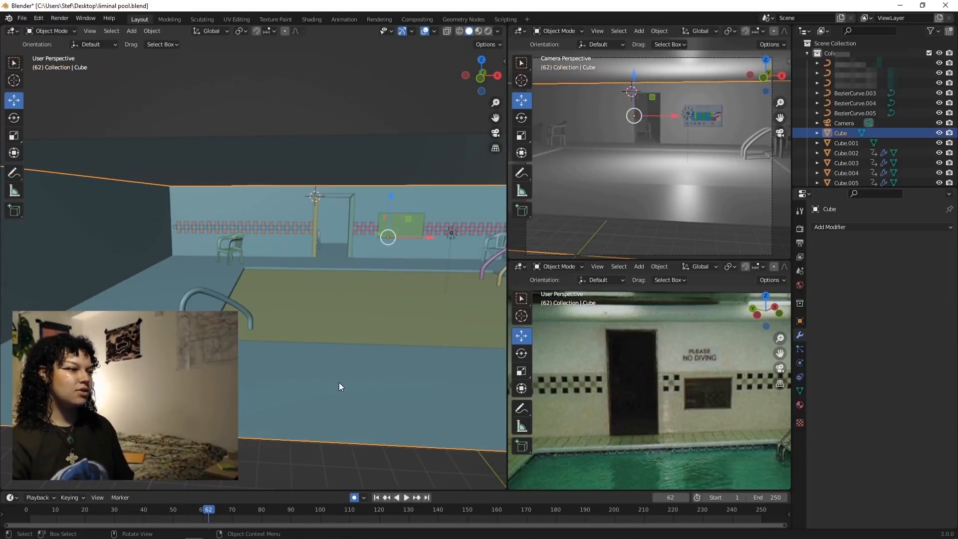
{"action": "middle_click_drag", "start_coordinate": [290, 231], "coordinate": [319, 258]}
{"action": "middle_click_drag", "start_coordinate": [150, 260], "coordinate": [277, 266], "text": "shift"}
{"action": "scroll", "coordinate": [277, 266], "scroll_direction": "up", "scroll_amount": 2}
{"action": "left_click", "coordinate": [282, 266]}
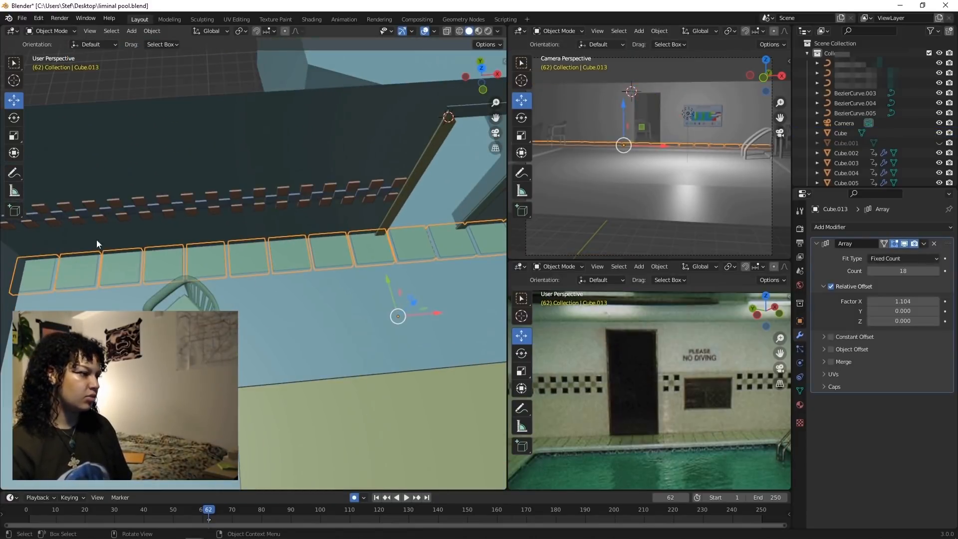
{"action": "key", "text": "Tab"}
{"action": "key", "text": "s"}
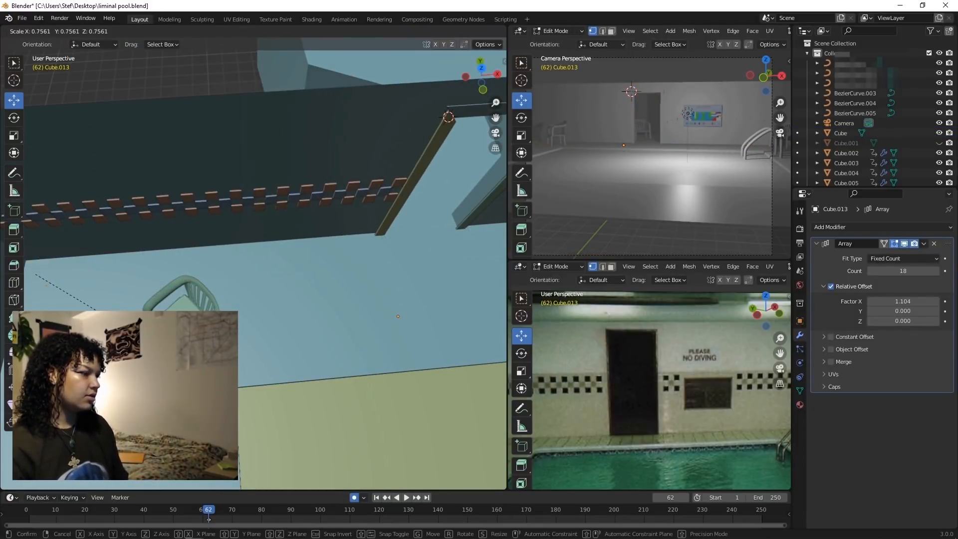
{"action": "left_click", "coordinate": [35, 274]}
{"action": "scroll", "coordinate": [239, 312], "scroll_direction": "down", "scroll_amount": 5}
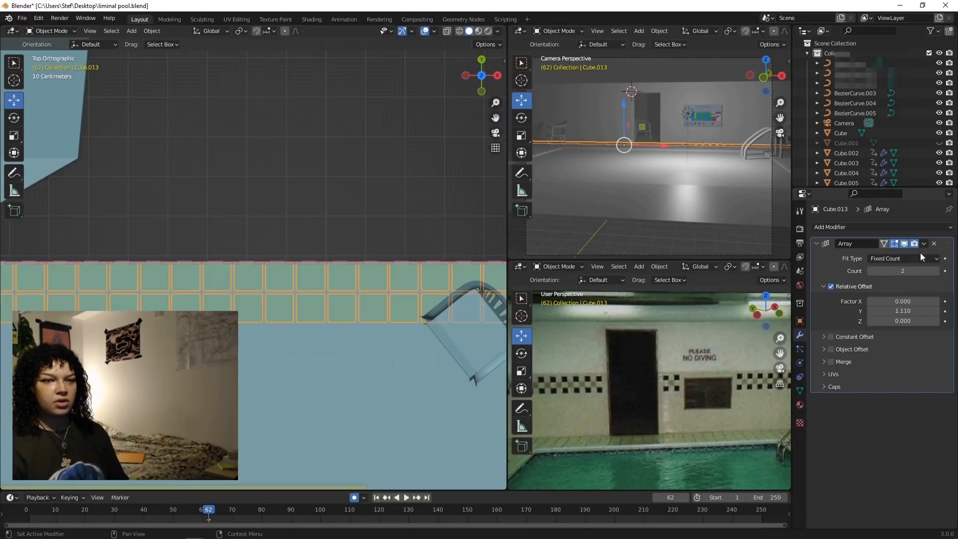
- Set the count of the tile rows' Y-direction array to 38 to extend the tiles across the floor
{"action": "scroll", "coordinate": [377, 312], "scroll_direction": "down", "scroll_amount": 9}
{"action": "middle_click_drag", "start_coordinate": [313, 344], "coordinate": [320, 338]}
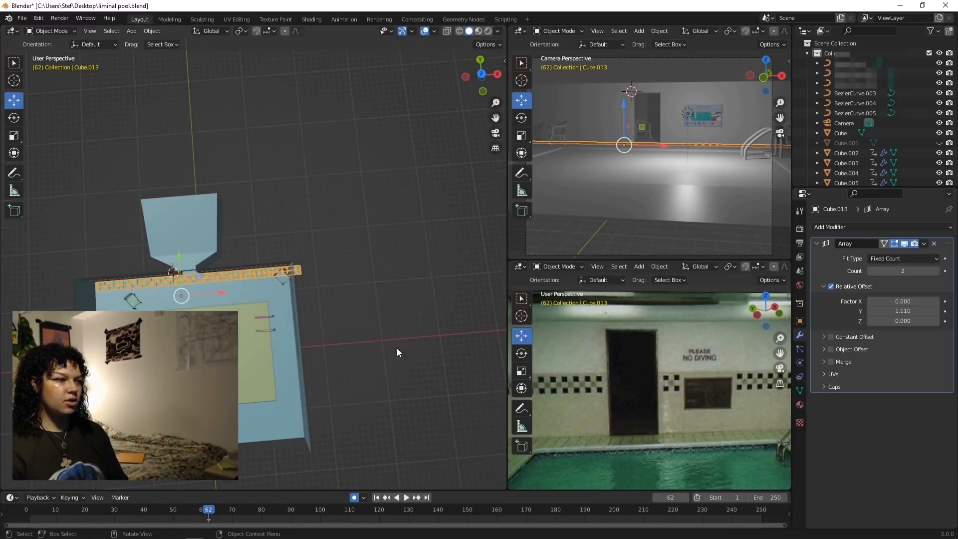
{"action": "left_click_drag", "start_coordinate": [892, 271], "coordinate": [955, 273]}
{"action": "scroll", "coordinate": [416, 301], "scroll_direction": "down", "scroll_amount": 1}
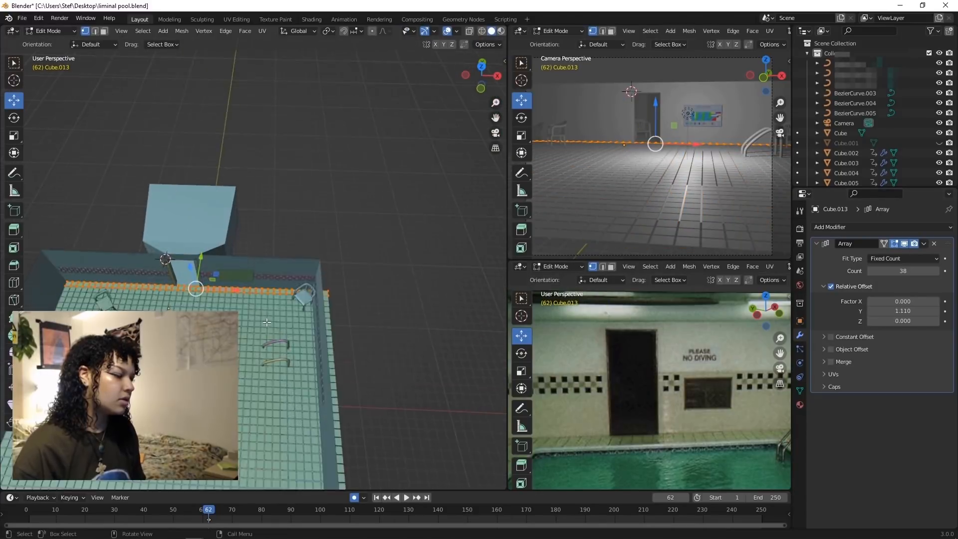
{"action": "scroll", "coordinate": [268, 323], "scroll_direction": "up", "scroll_amount": 2}
{"action": "middle_click_drag", "start_coordinate": [267, 322], "coordinate": [336, 181], "text": "shift"}
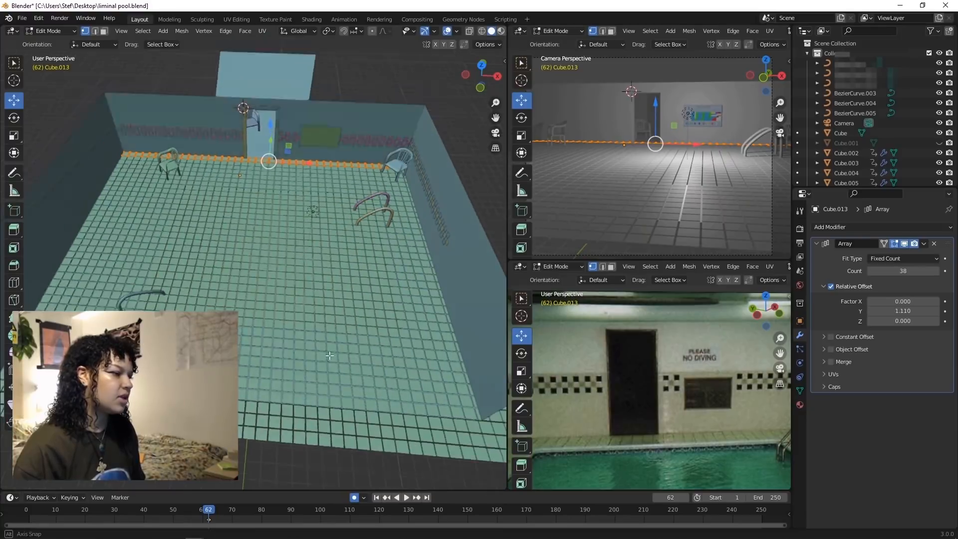
{"action": "middle_click_drag", "start_coordinate": [299, 420], "coordinate": [300, 372]}
{"action": "scroll", "coordinate": [300, 372], "scroll_direction": "up", "scroll_amount": 1}
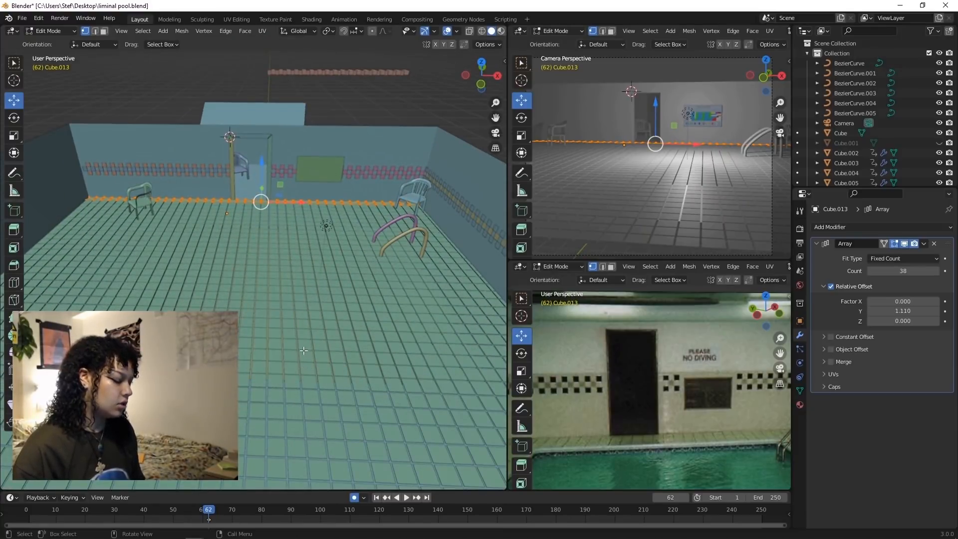
- Convert the arrayed floor tiles to a plain mesh and lower them along Z into the depth of the pool basin
{"action": "key", "text": "Tab"}
{"action": "scroll", "coordinate": [287, 319], "scroll_direction": "down", "scroll_amount": 3}
{"action": "right_click", "coordinate": [265, 325]}
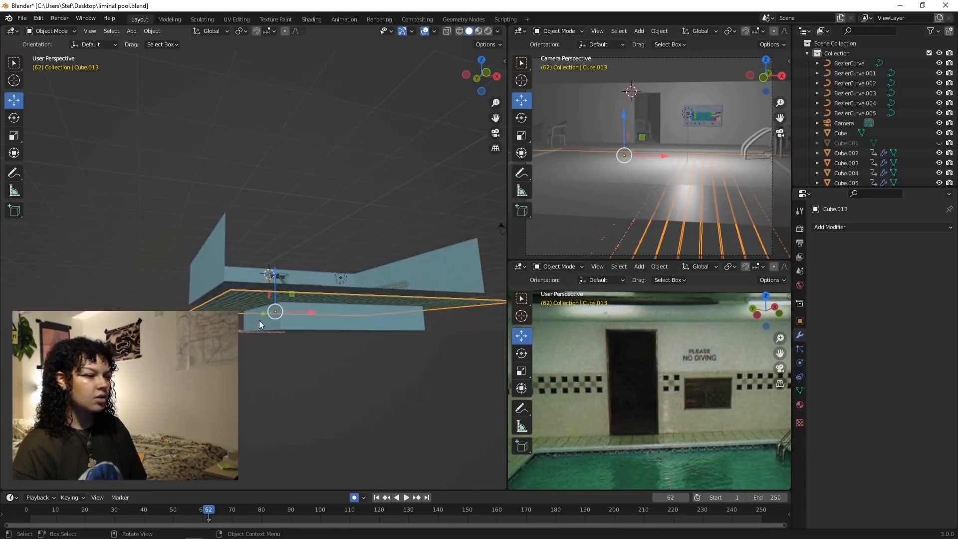
{"action": "middle_click_drag", "start_coordinate": [259, 320], "coordinate": [249, 323]}
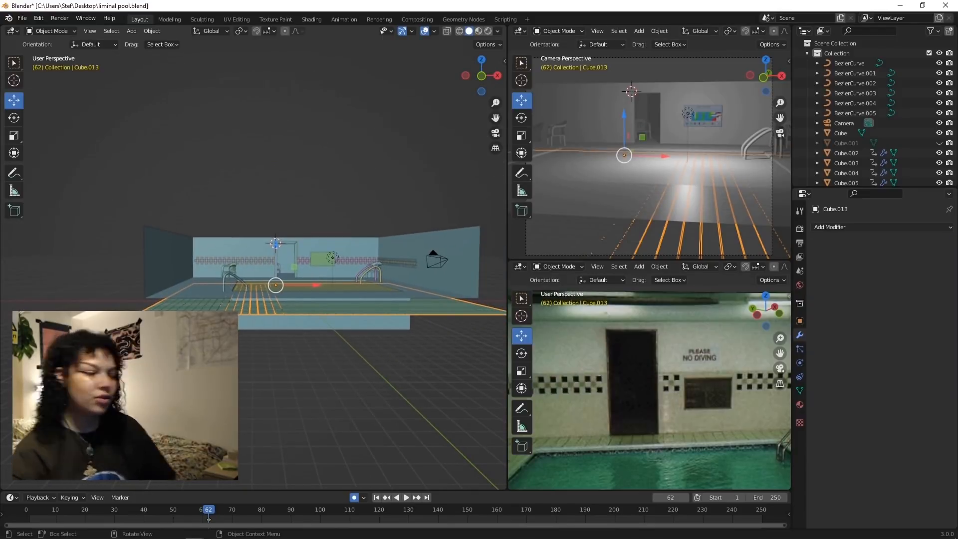
{"action": "key", "text": "g"}
{"action": "key", "text": "z"}
{"action": "left_click", "coordinate": [248, 413]}
{"action": "middle_click_drag", "start_coordinate": [249, 413], "coordinate": [263, 391]}
{"action": "left_click", "coordinate": [265, 378]}
{"action": "scroll", "coordinate": [286, 352], "scroll_direction": "up", "scroll_amount": 2}
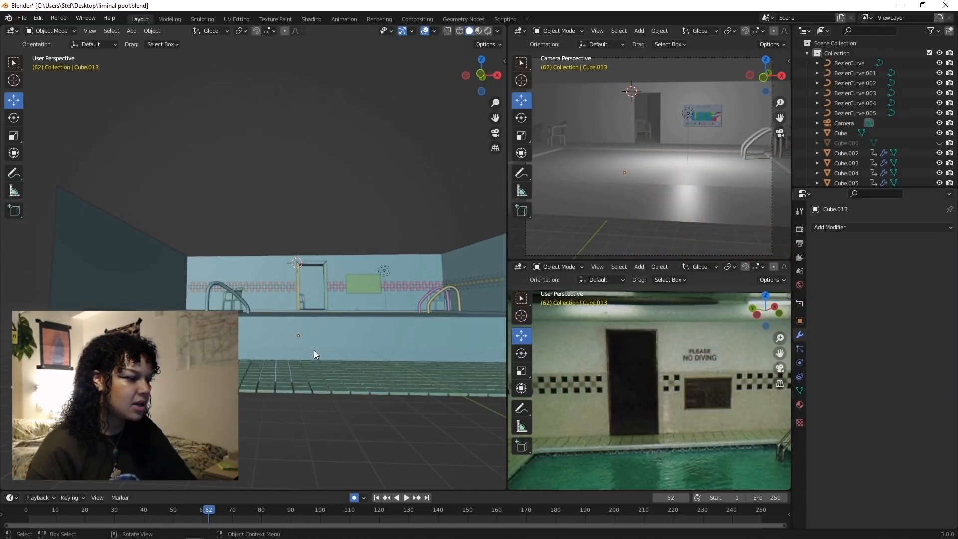
- Cut the tile grid with a Boolean Difference using the room mesh, and move a duplicate of it down below the room
{"action": "left_click", "coordinate": [272, 362]}
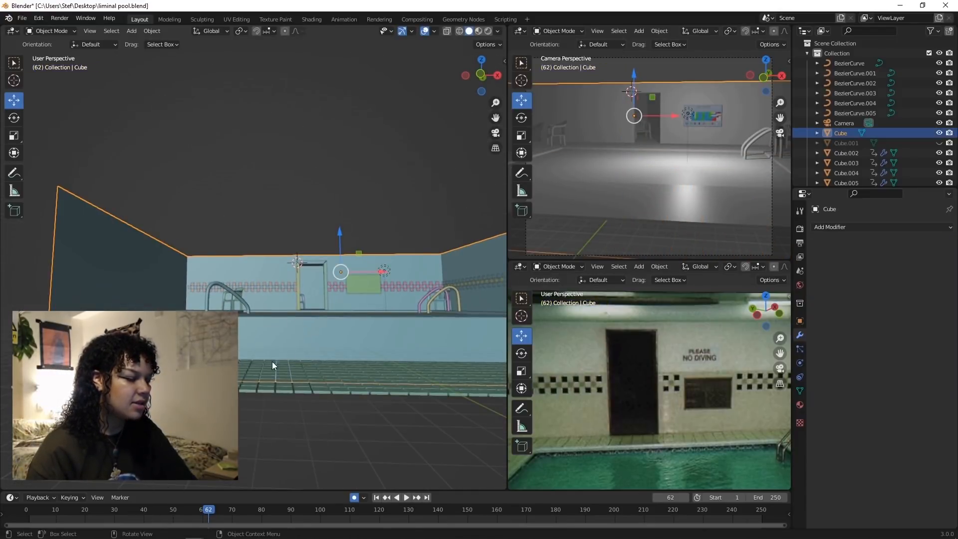
{"action": "left_click", "coordinate": [289, 341]}
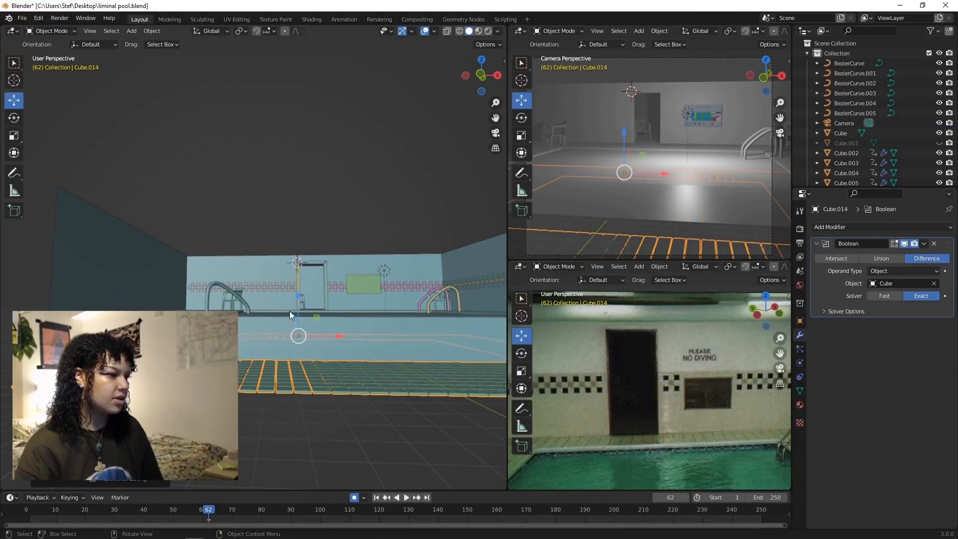
{"action": "left_click_drag", "start_coordinate": [292, 315], "coordinate": [294, 369]}
- Apply the Boolean Difference on the original floor tiles and raise them along Z to the room's floor level
{"action": "left_click", "coordinate": [254, 380]}
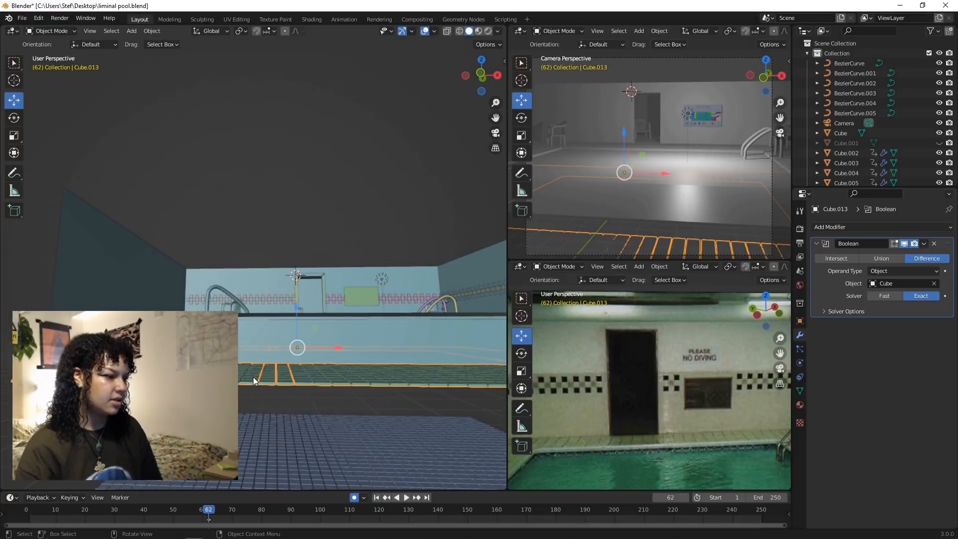
{"action": "left_click", "coordinate": [924, 244]}
{"action": "left_click", "coordinate": [918, 252]}
{"action": "left_click_drag", "start_coordinate": [296, 336], "coordinate": [296, 258]}
{"action": "middle_click_drag", "start_coordinate": [297, 259], "coordinate": [311, 278]}
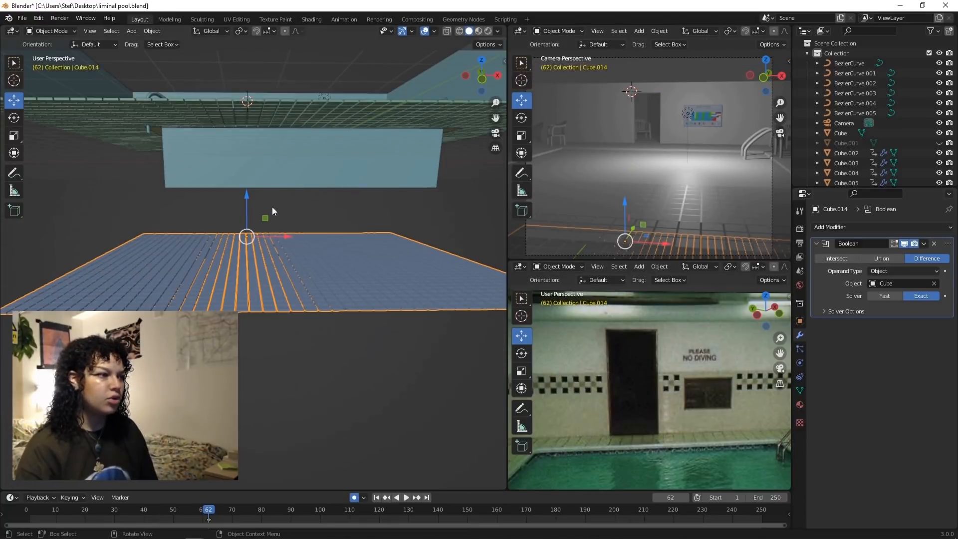
- Move the duplicate tile grid up about 9 m into the pool basin, set its Boolean to Intersect and apply it
{"action": "left_click_drag", "start_coordinate": [248, 194], "coordinate": [255, 124]}
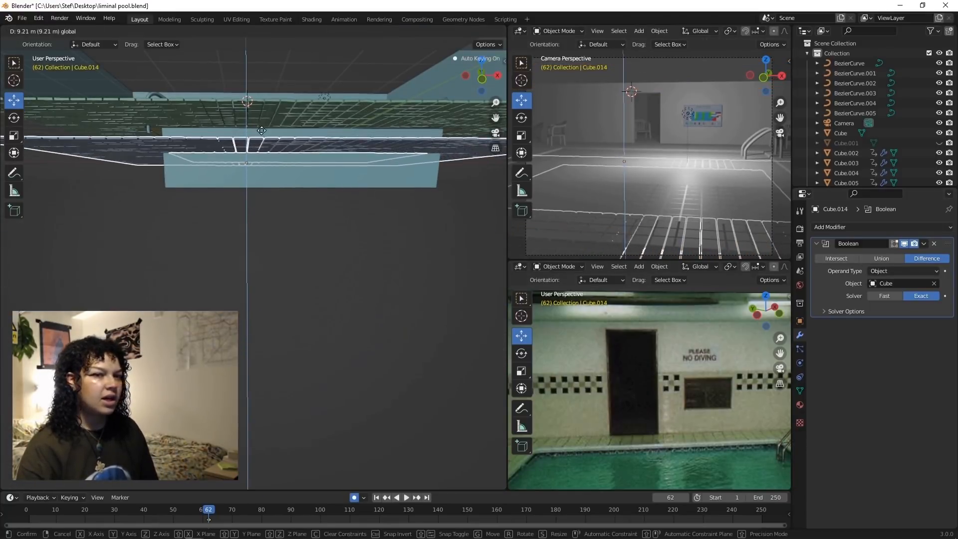
{"action": "left_click", "coordinate": [256, 126]}
{"action": "left_click", "coordinate": [842, 257]}
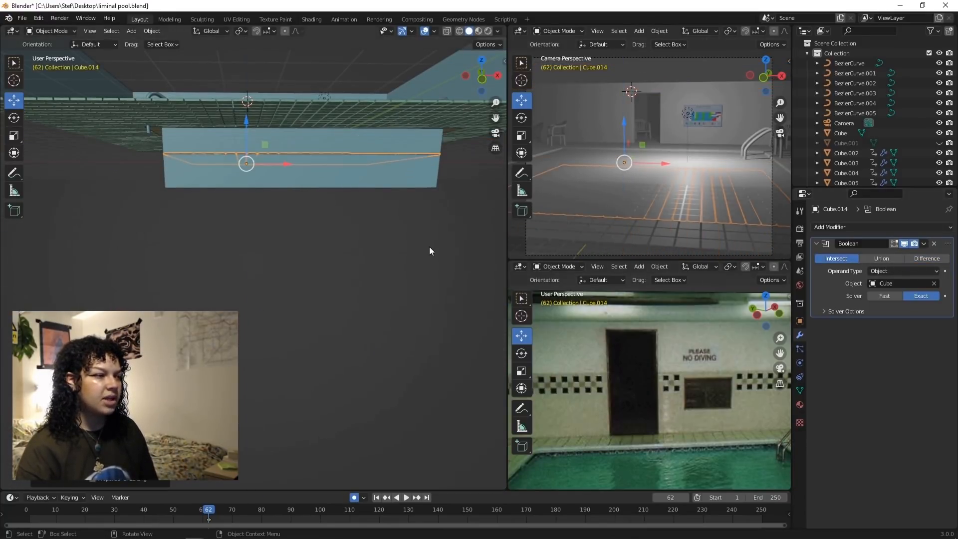
{"action": "middle_click_drag", "start_coordinate": [430, 243], "coordinate": [431, 260]}
{"action": "left_click", "coordinate": [925, 245]}
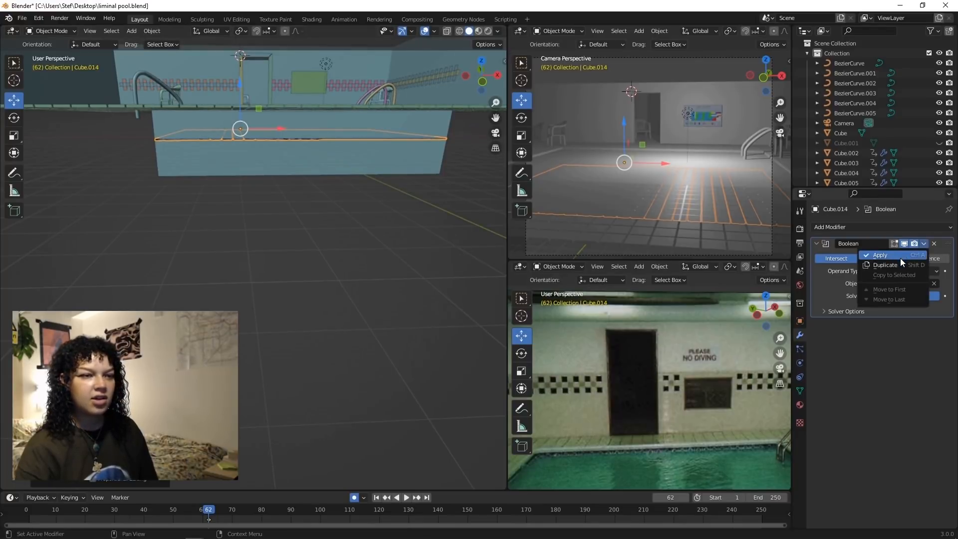
{"action": "left_click", "coordinate": [894, 263]}
- Adjust the height of the pool-shaped tile piece along Z in the pool opening and hide the water surface
{"action": "left_click_drag", "start_coordinate": [241, 84], "coordinate": [241, 56]}
{"action": "middle_click_drag", "start_coordinate": [278, 120], "coordinate": [272, 273], "text": "shift"}
{"action": "scroll", "coordinate": [226, 135], "scroll_direction": "down", "scroll_amount": 5}
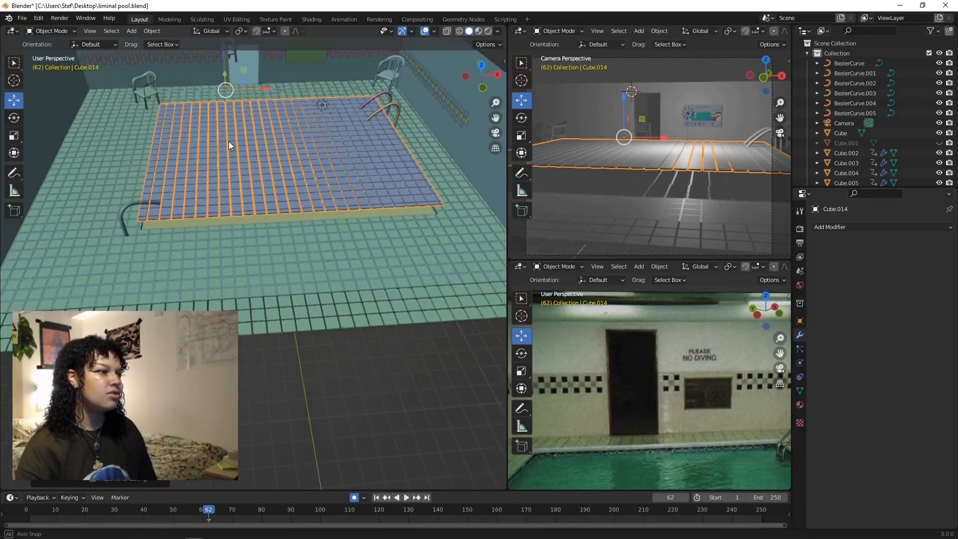
{"action": "middle_click_drag", "start_coordinate": [229, 143], "coordinate": [233, 85]}
{"action": "mouse_move", "coordinate": [232, 84]}
{"action": "left_mouse_down"}
{"action": "mouse_move", "coordinate": [220, 129]}
{"action": "mouse_move", "coordinate": [220, 97]}
{"action": "left_mouse_up"}
{"action": "middle_click_drag", "start_coordinate": [222, 186], "coordinate": [250, 168]}
{"action": "left_click", "coordinate": [207, 178]}
{"action": "key", "text": "h"}
{"action": "scroll", "coordinate": [255, 170], "scroll_direction": "up", "scroll_amount": 3}
- Lower the pool-shaped tile piece along Z onto the bottom of the pool
{"action": "left_click", "coordinate": [265, 179]}
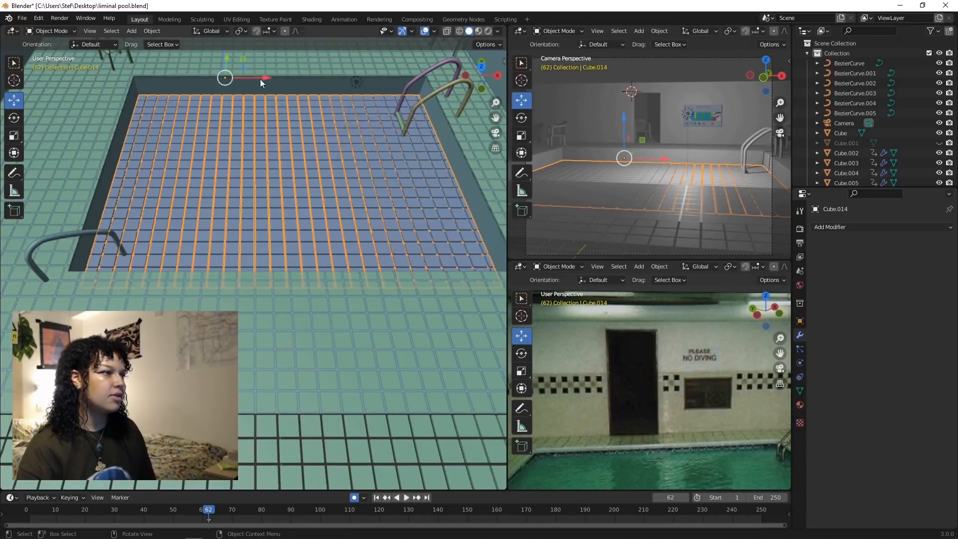
{"action": "middle_click_drag", "start_coordinate": [231, 110], "coordinate": [305, 262]}
{"action": "scroll", "coordinate": [307, 260], "scroll_direction": "up", "scroll_amount": 1}
{"action": "left_click_drag", "start_coordinate": [303, 100], "coordinate": [301, 138]}
{"action": "left_click", "coordinate": [260, 131]}
- Unhide the ceiling slab and the water surface
{"action": "scroll", "coordinate": [268, 210], "scroll_direction": "down", "scroll_amount": 3}
{"action": "left_click", "coordinate": [270, 327]}
{"action": "scroll", "coordinate": [265, 369], "scroll_direction": "down", "scroll_amount": 3}
{"action": "left_click", "coordinate": [259, 410]}
{"action": "middle_click_drag", "start_coordinate": [265, 417], "coordinate": [232, 412]}
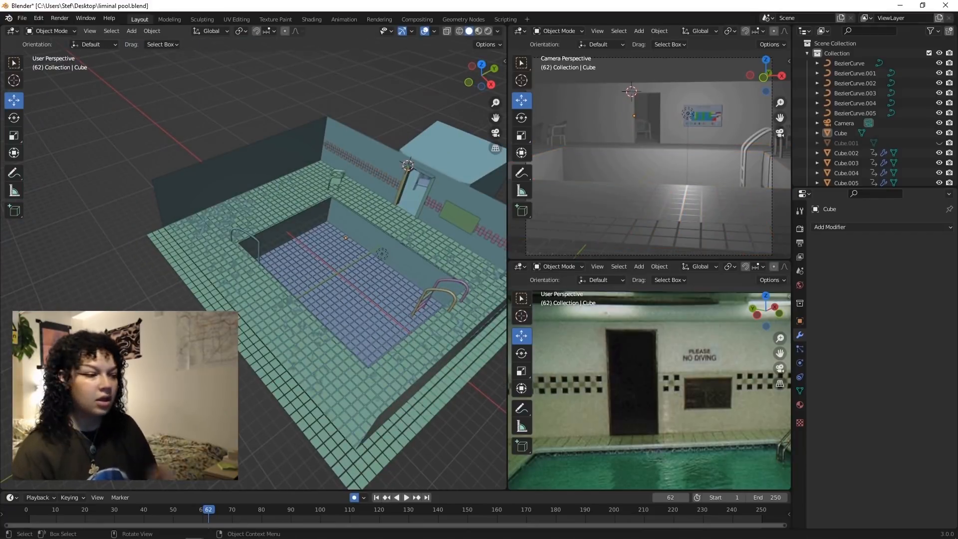
{"action": "left_click", "coordinate": [325, 365]}
{"action": "middle_click_drag", "start_coordinate": [325, 365], "coordinate": [240, 375]}
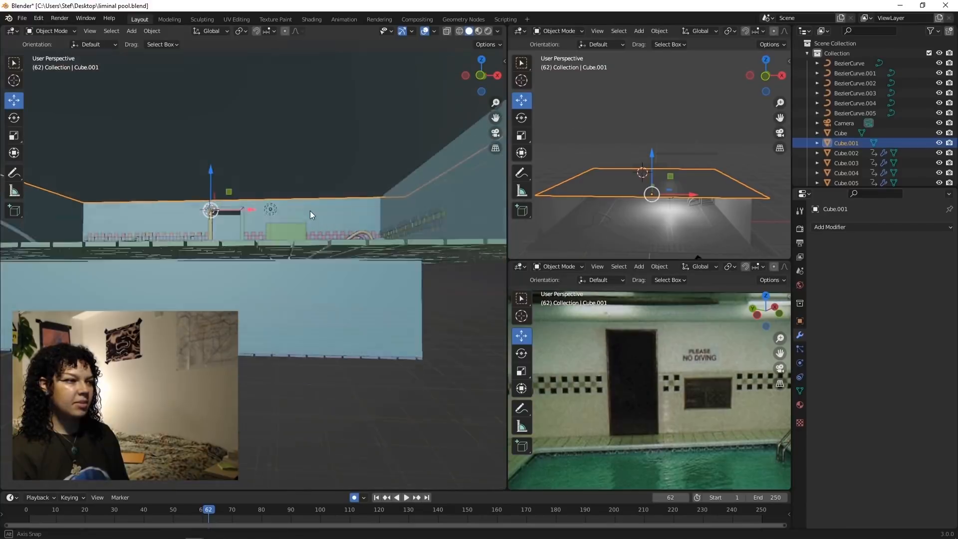
- Draw a bent ceiling pipe as a Bezier curve in top view, extruding and rotating its points, with a 0.66 m bevel depth
{"action": "scroll", "coordinate": [312, 211], "scroll_direction": "up", "scroll_amount": 2}
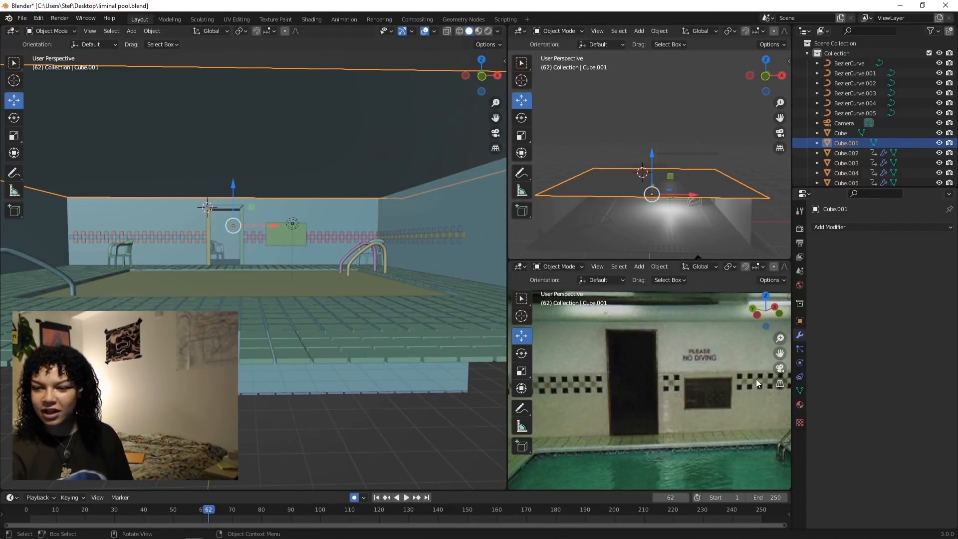
{"action": "scroll", "coordinate": [757, 383], "scroll_direction": "down", "scroll_amount": 4}
{"action": "scroll", "coordinate": [669, 350], "scroll_direction": "up", "scroll_amount": 2}
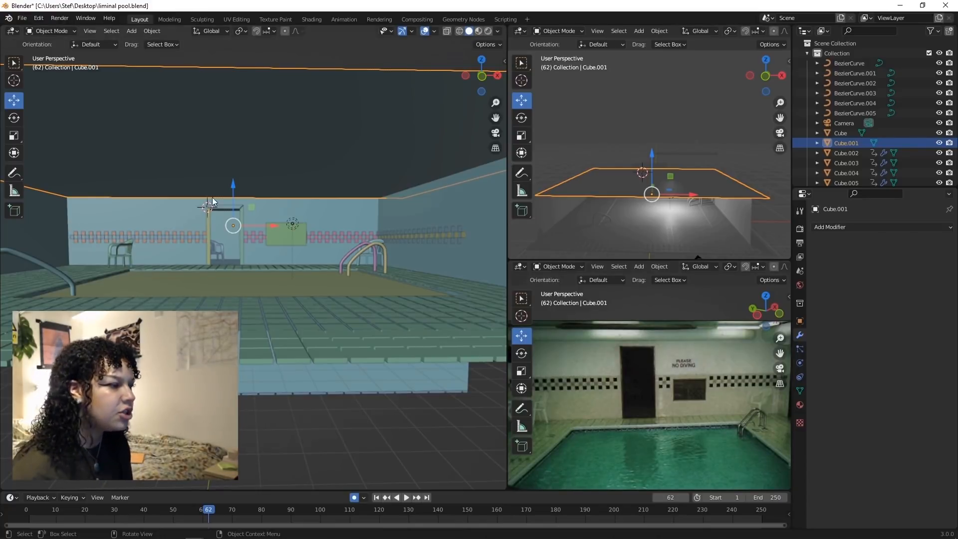
{"action": "scroll", "coordinate": [213, 201], "scroll_direction": "down", "scroll_amount": 5}
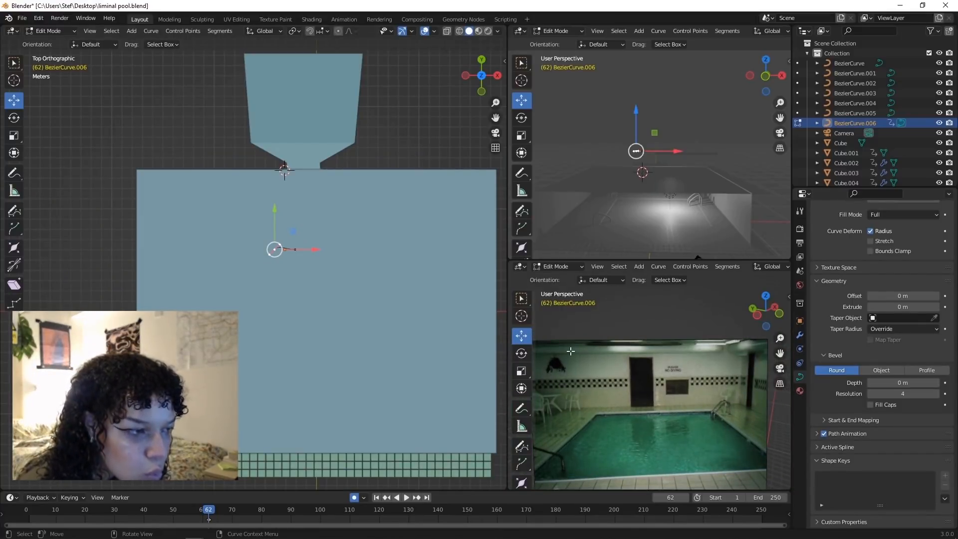
{"action": "scroll", "coordinate": [334, 260], "scroll_direction": "up", "scroll_amount": 3}
{"action": "key", "text": "e"}
{"action": "left_click", "coordinate": [329, 338]}
{"action": "key", "text": "s"}
{"action": "left_click", "coordinate": [293, 257]}
{"action": "key", "text": "Tab"}
{"action": "key", "text": "r"}
{"action": "left_click", "coordinate": [229, 162]}
{"action": "key", "text": "Tab"}
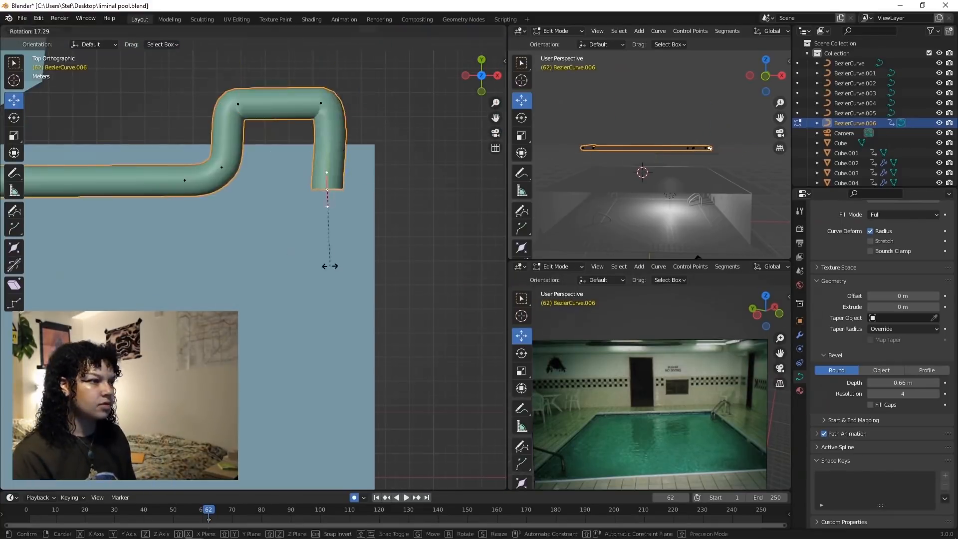
- Extrude the pipe curve's end further towards the side wall and return to Object Mode
{"action": "scroll", "coordinate": [308, 255], "scroll_direction": "down", "scroll_amount": 6}
{"action": "scroll", "coordinate": [308, 254], "scroll_direction": "up", "scroll_amount": 3}
{"action": "left_click_drag", "start_coordinate": [278, 100], "coordinate": [284, 174]}
{"action": "key", "text": "e"}
{"action": "left_click", "coordinate": [344, 279]}
{"action": "middle_click_drag", "start_coordinate": [349, 309], "coordinate": [324, 219]}
{"action": "key", "text": "Tab"}
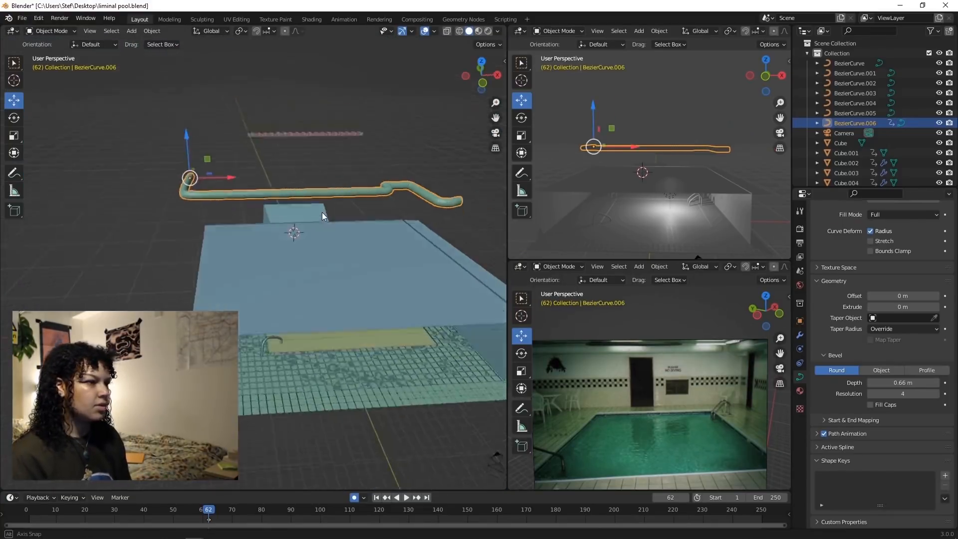
- Lower the pipe along Z to just under the ceiling and nudge it along X
{"action": "left_click_drag", "start_coordinate": [188, 153], "coordinate": [199, 209]}
{"action": "middle_click_drag", "start_coordinate": [240, 244], "coordinate": [244, 197]}
{"action": "middle_click_drag", "start_coordinate": [330, 270], "coordinate": [279, 304], "text": "shift"}
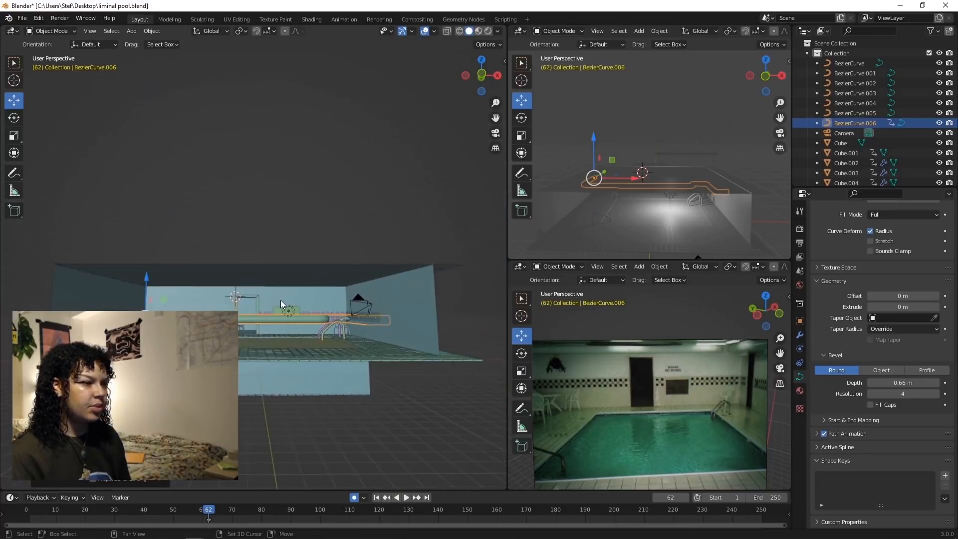
{"action": "scroll", "coordinate": [279, 304], "scroll_direction": "up", "scroll_amount": 2}
{"action": "left_click_drag", "start_coordinate": [126, 305], "coordinate": [127, 271]}
{"action": "left_click_drag", "start_coordinate": [163, 303], "coordinate": [149, 304]}
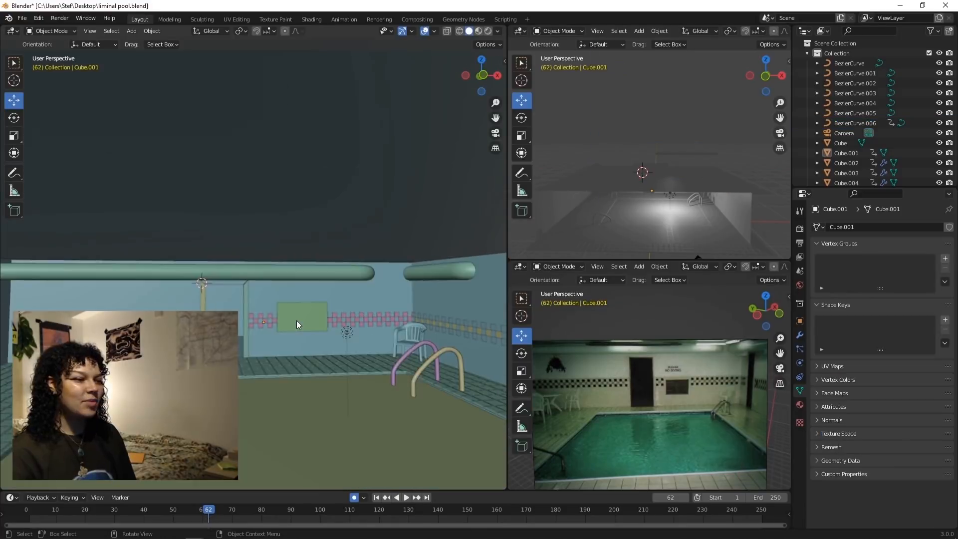
- Examine the pool room's overall layout from several distances and compare it with the reference photo
{"action": "middle_click_drag", "start_coordinate": [296, 320], "coordinate": [316, 319]}
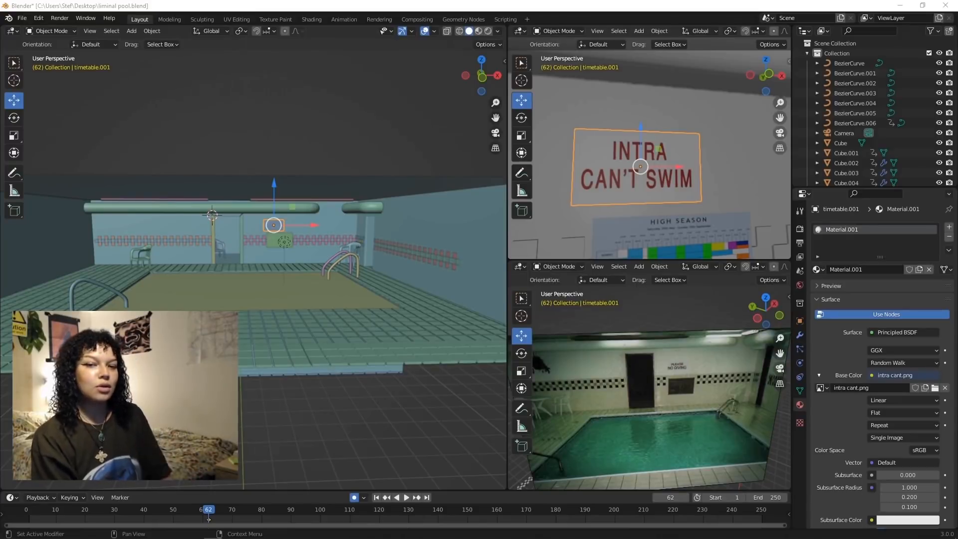
{"action": "scroll", "coordinate": [233, 239], "scroll_direction": "up", "scroll_amount": 1}
{"action": "middle_click_drag", "start_coordinate": [233, 239], "coordinate": [266, 279]}
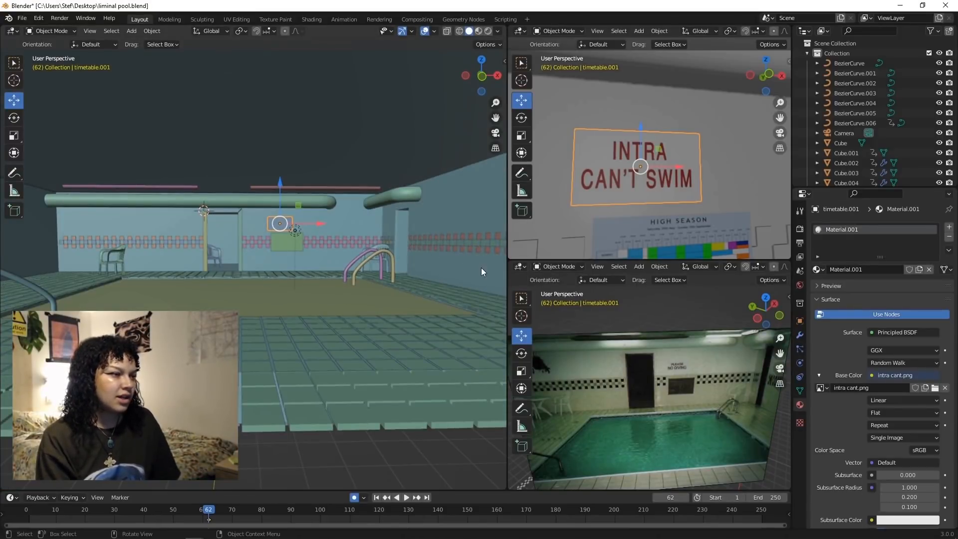
{"action": "scroll", "coordinate": [481, 267], "scroll_direction": "down", "scroll_amount": 4}
{"action": "middle_click_drag", "start_coordinate": [434, 258], "coordinate": [278, 305], "text": "shift"}
{"action": "scroll", "coordinate": [280, 319], "scroll_direction": "up", "scroll_amount": 5}
{"action": "scroll", "coordinate": [270, 315], "scroll_direction": "down", "scroll_amount": 3}
{"action": "middle_click_drag", "start_coordinate": [199, 284], "coordinate": [271, 295]}
{"action": "scroll", "coordinate": [253, 257], "scroll_direction": "up", "scroll_amount": 3}
{"action": "scroll", "coordinate": [247, 216], "scroll_direction": "down", "scroll_amount": 4}
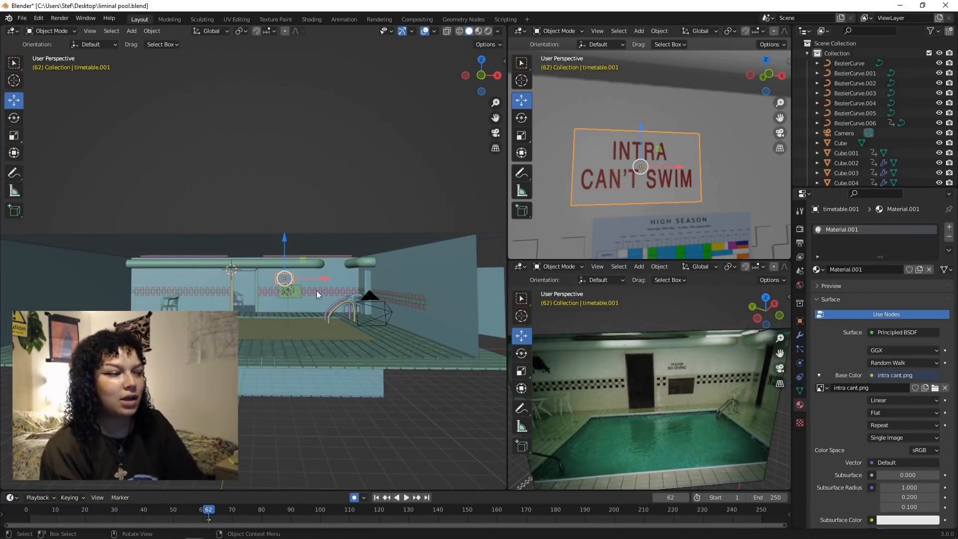
{"action": "scroll", "coordinate": [319, 288], "scroll_direction": "up", "scroll_amount": 2}
- Select the ceiling light tube, switch the render engine to Cycles and choose its compute device
{"action": "scroll", "coordinate": [667, 175], "scroll_direction": "down", "scroll_amount": 11}
{"action": "middle_click_drag", "start_coordinate": [667, 175], "coordinate": [642, 174]}
{"action": "left_click", "coordinate": [633, 157]}
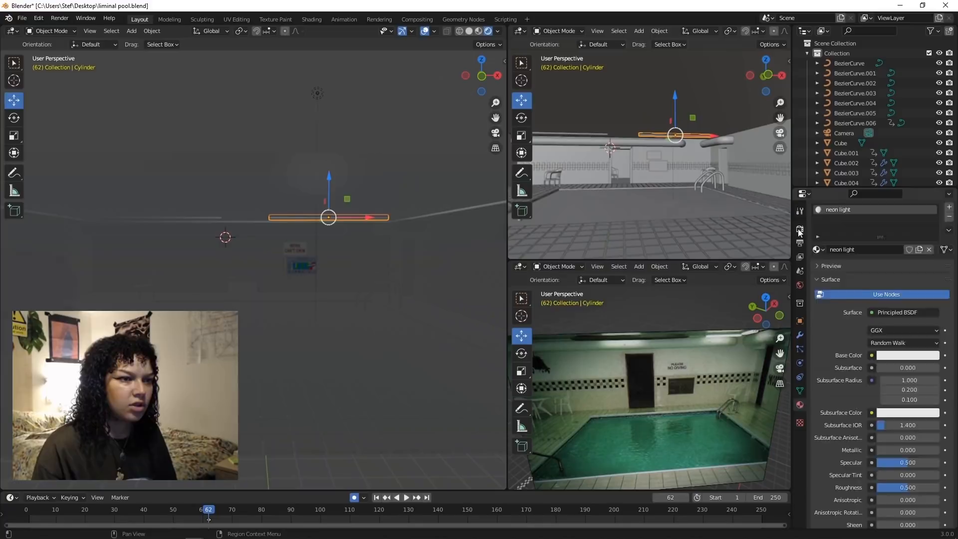
{"action": "left_click", "coordinate": [801, 228]}
{"action": "left_click", "coordinate": [894, 225]}
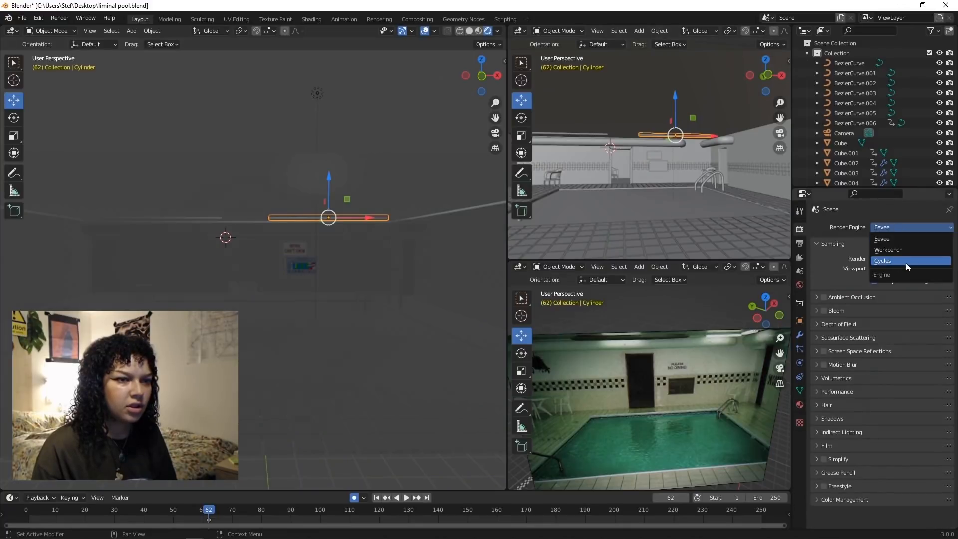
{"action": "left_click", "coordinate": [906, 262]}
{"action": "left_click", "coordinate": [898, 252]}
{"action": "left_click", "coordinate": [891, 273]}
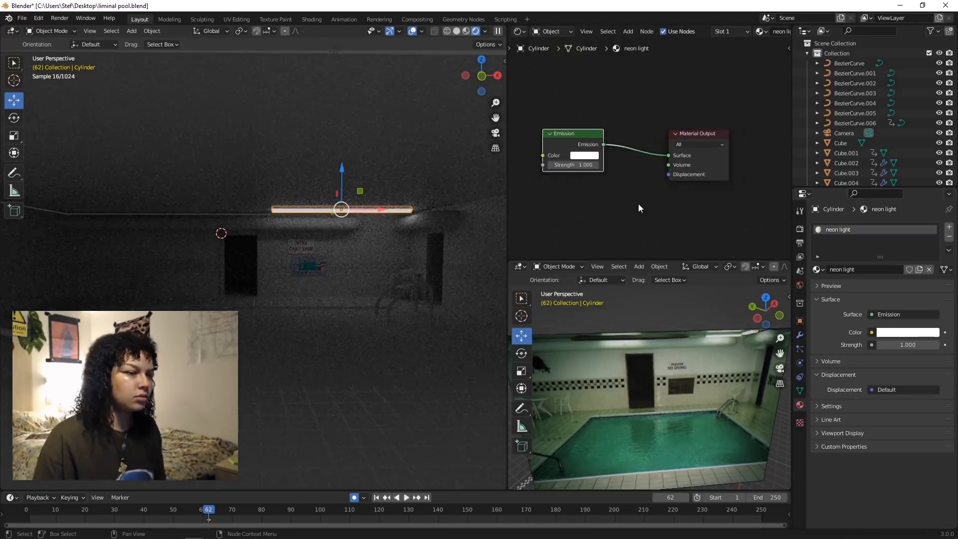
- Link the neon light emission material from the lit ceiling tube to the second ceiling tube
{"action": "left_click", "coordinate": [639, 203]}
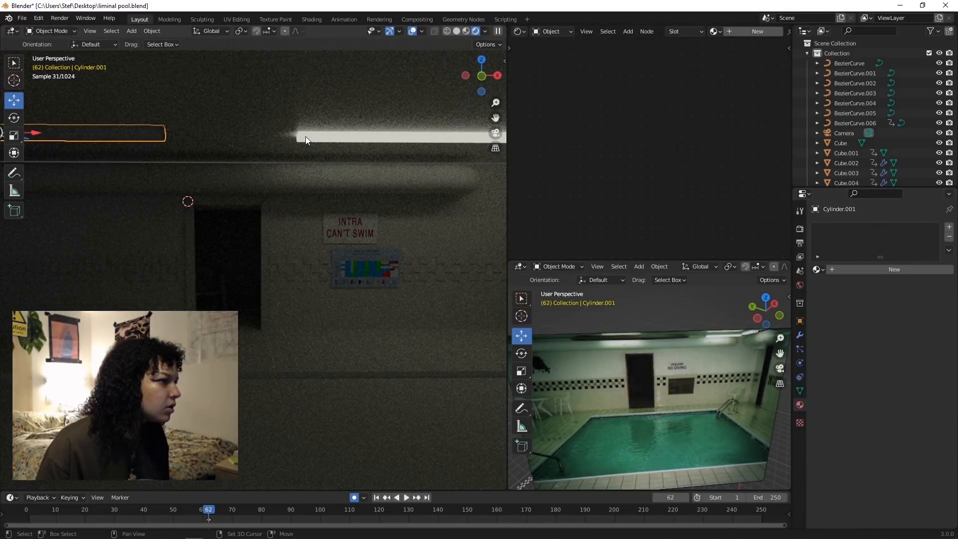
{"action": "left_click", "coordinate": [305, 138]}
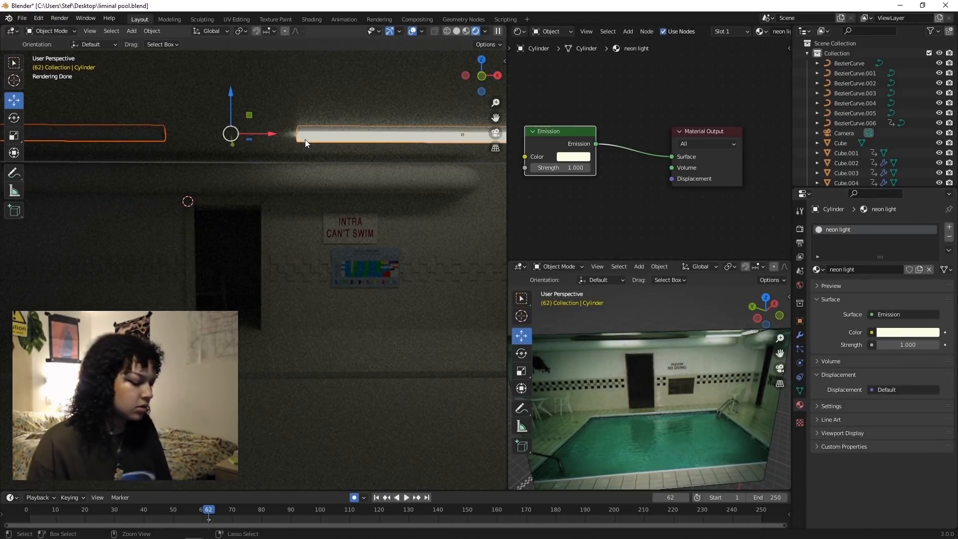
{"action": "key", "text": "ctrl+l"}
{"action": "left_click", "coordinate": [295, 166]}
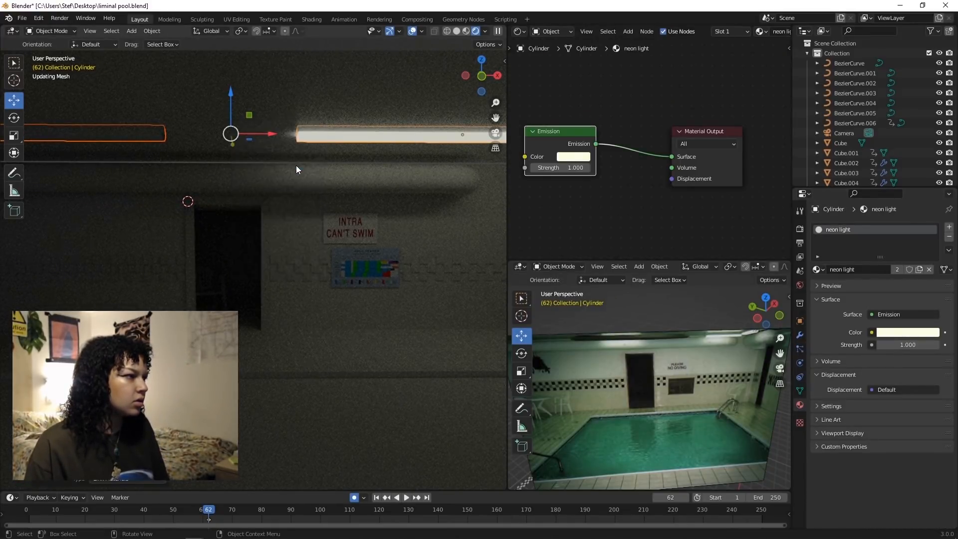
- Select the point light above the roof and move it sideways and down into the pool room
{"action": "scroll", "coordinate": [298, 170], "scroll_direction": "down", "scroll_amount": 4}
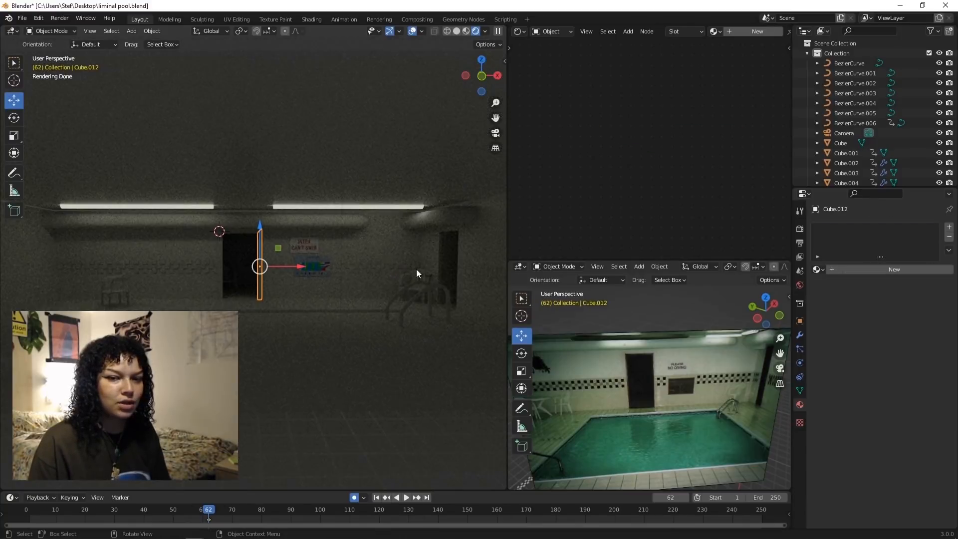
{"action": "middle_click_drag", "start_coordinate": [301, 285], "coordinate": [331, 253], "text": "shift"}
{"action": "scroll", "coordinate": [362, 234], "scroll_direction": "down", "scroll_amount": 1}
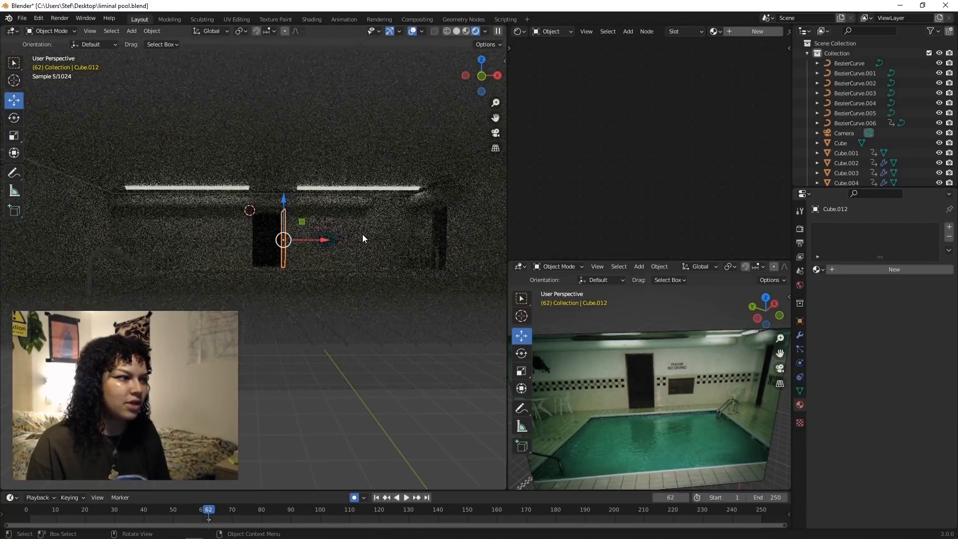
{"action": "scroll", "coordinate": [303, 168], "scroll_direction": "down", "scroll_amount": 3}
{"action": "left_click", "coordinate": [301, 164]}
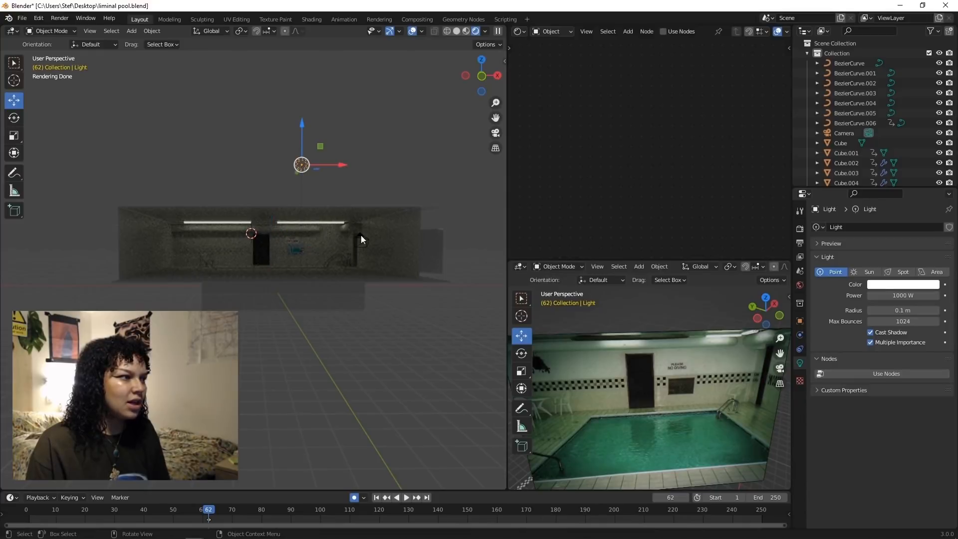
{"action": "scroll", "coordinate": [670, 455], "scroll_direction": "down", "scroll_amount": 2}
{"action": "scroll", "coordinate": [671, 460], "scroll_direction": "up", "scroll_amount": 3}
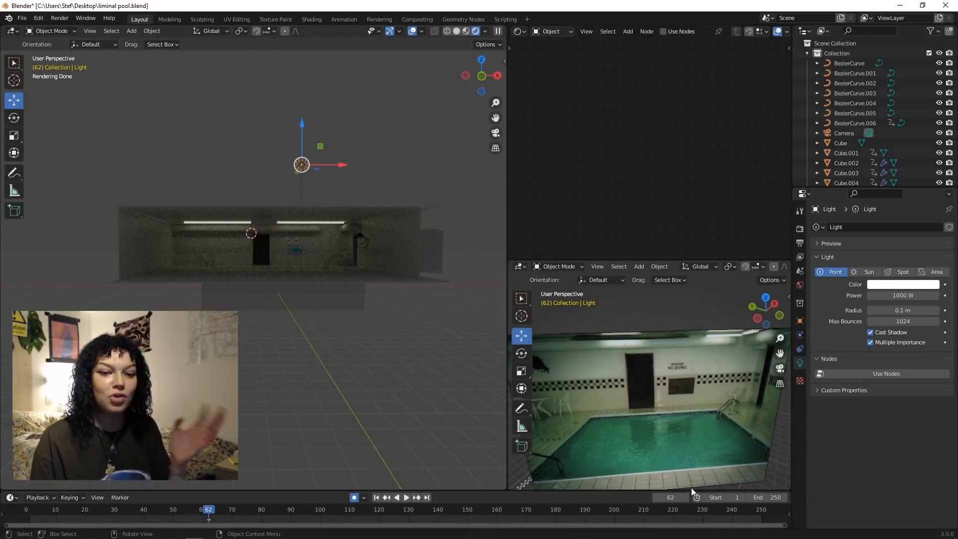
{"action": "middle_click_drag", "start_coordinate": [370, 170], "coordinate": [320, 190]}
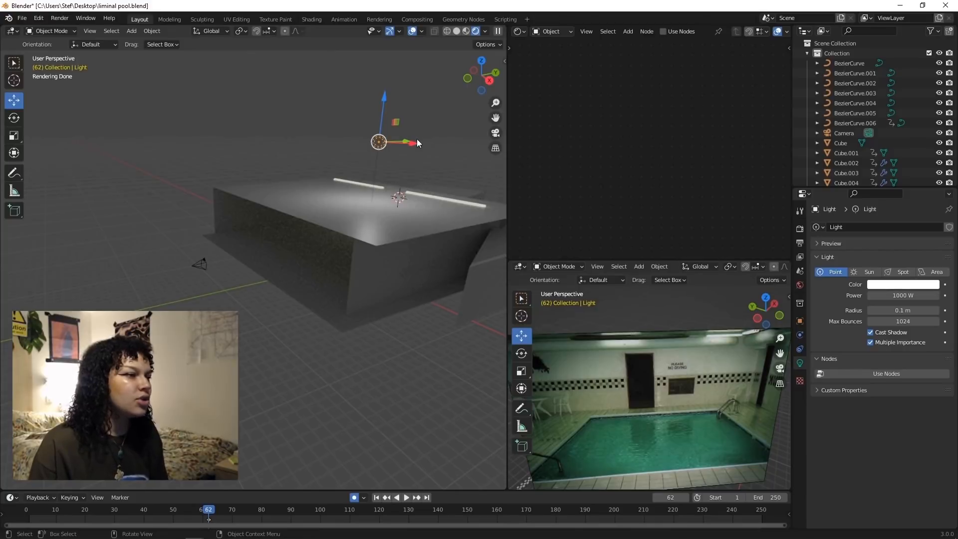
{"action": "middle_click_drag", "start_coordinate": [449, 141], "coordinate": [396, 160]}
{"action": "left_click_drag", "start_coordinate": [408, 138], "coordinate": [294, 141]}
{"action": "left_click_drag", "start_coordinate": [282, 106], "coordinate": [279, 189]}
{"action": "middle_click_drag", "start_coordinate": [243, 229], "coordinate": [280, 310]}
- Set the point light's power to 500 W
{"action": "double_click", "coordinate": [916, 296]}
{"action": "type", "text": "500"}
{"action": "key", "text": "Return"}
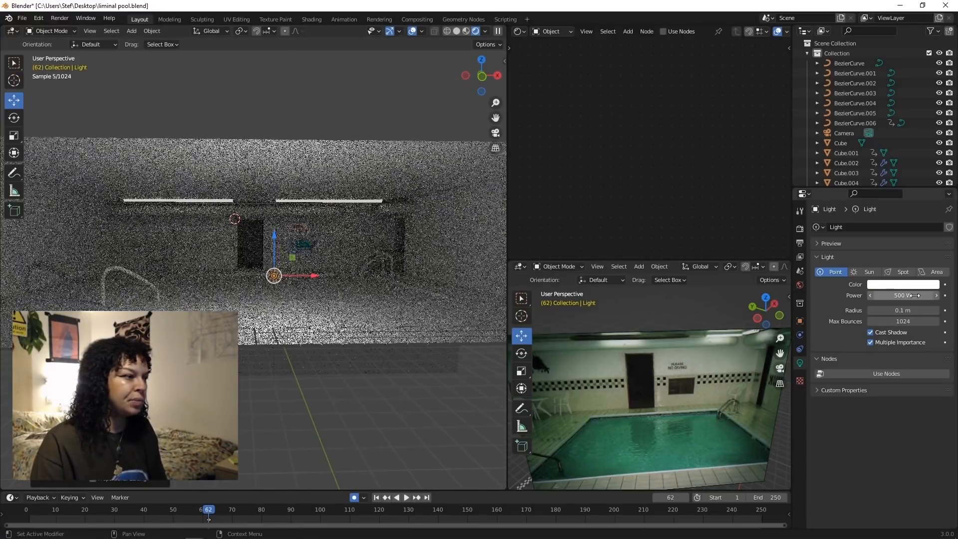
- Give the bent poolside handrail a material named metal railing with metallic 1.000, a light grey base colour and roughness 0.051
{"action": "key", "text": "KP_0"}
{"action": "left_click", "coordinate": [292, 281]}
{"action": "left_click", "coordinate": [294, 381]}
{"action": "left_click", "coordinate": [368, 481]}
{"action": "left_click", "coordinate": [588, 444]}
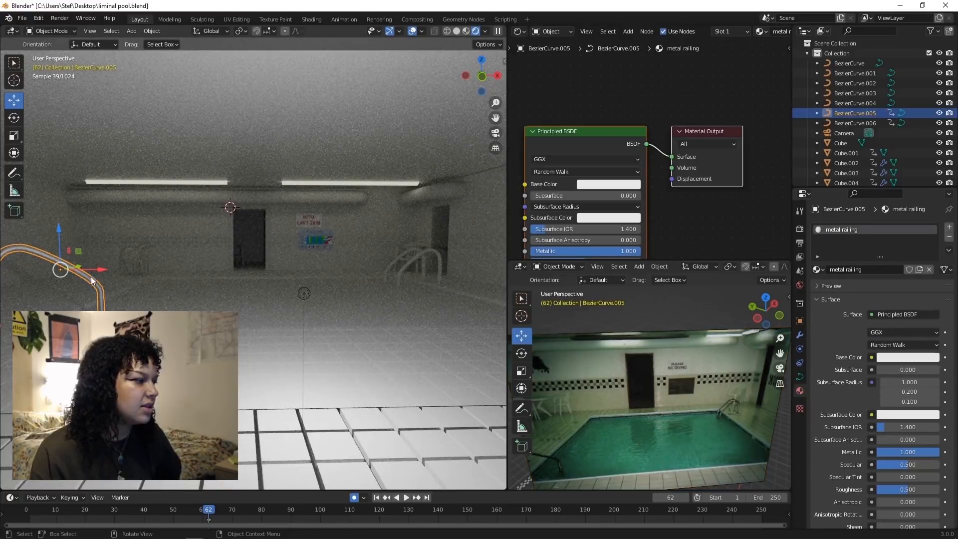
{"action": "left_click", "coordinate": [91, 277]}
{"action": "left_click", "coordinate": [88, 283]}
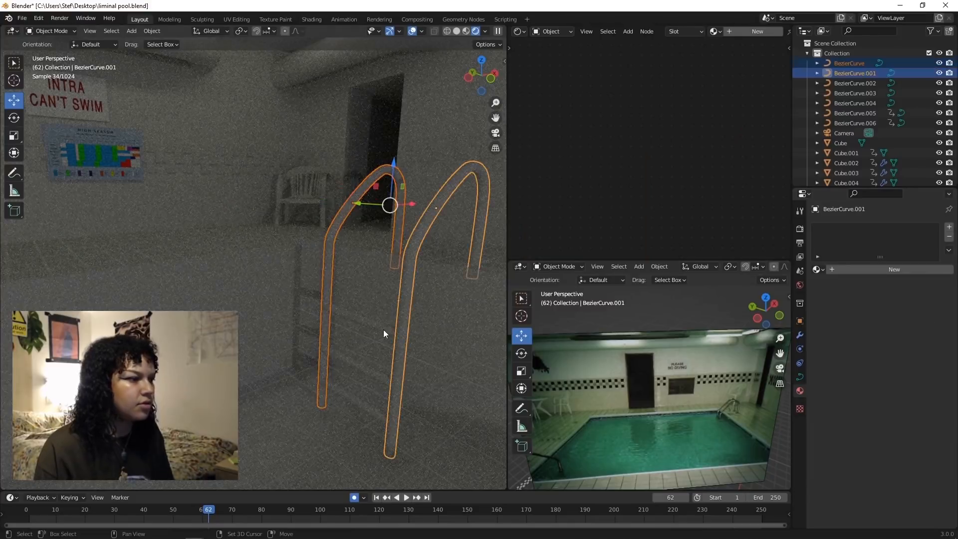
- Select the pool ladder's rails and rungs and link the handrail's metal railing material to them
{"action": "left_click", "coordinate": [377, 334], "text": "shift"}
{"action": "left_click", "coordinate": [369, 373], "text": "shift"}
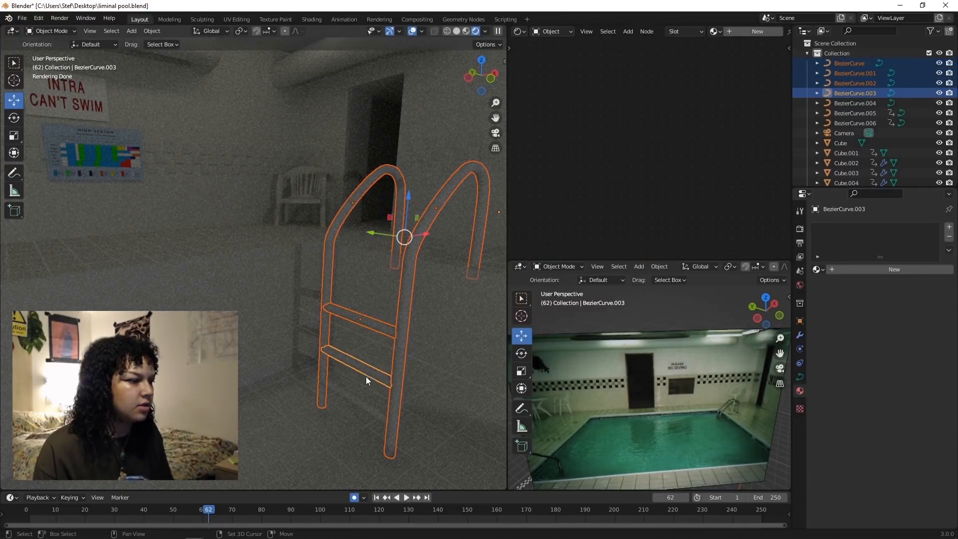
{"action": "left_click", "coordinate": [349, 400], "text": "shift"}
{"action": "scroll", "coordinate": [336, 367], "scroll_direction": "down", "scroll_amount": 5}
{"action": "middle_click_drag", "start_coordinate": [336, 367], "coordinate": [213, 230]}
{"action": "left_click", "coordinate": [202, 230], "text": "shift"}
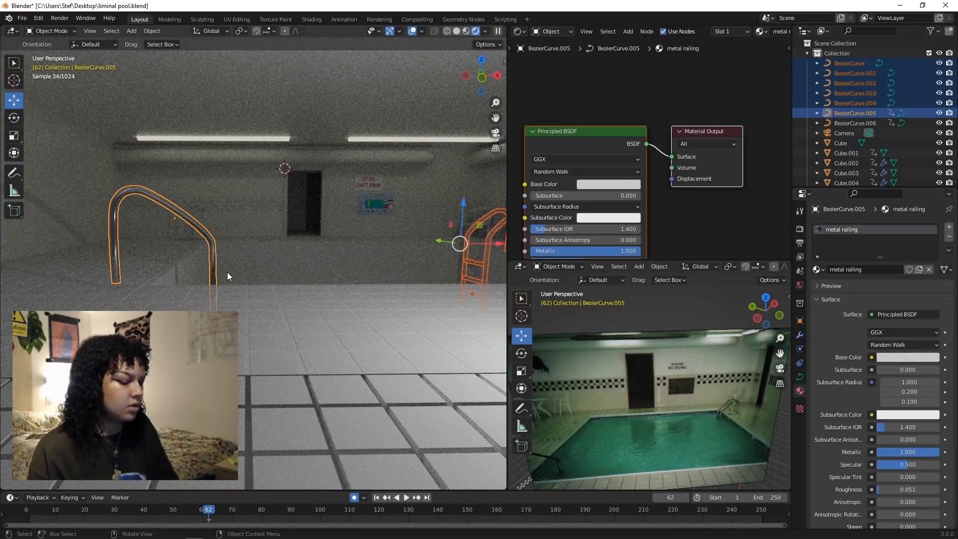
{"action": "key", "text": "ctrl+l"}
{"action": "left_click", "coordinate": [229, 277]}
- Create a new material for the ceiling pipe with a light blue base colour and roughness 0.201
{"action": "middle_click_drag", "start_coordinate": [330, 266], "coordinate": [343, 304]}
{"action": "left_click", "coordinate": [391, 280]}
{"action": "left_click", "coordinate": [401, 224]}
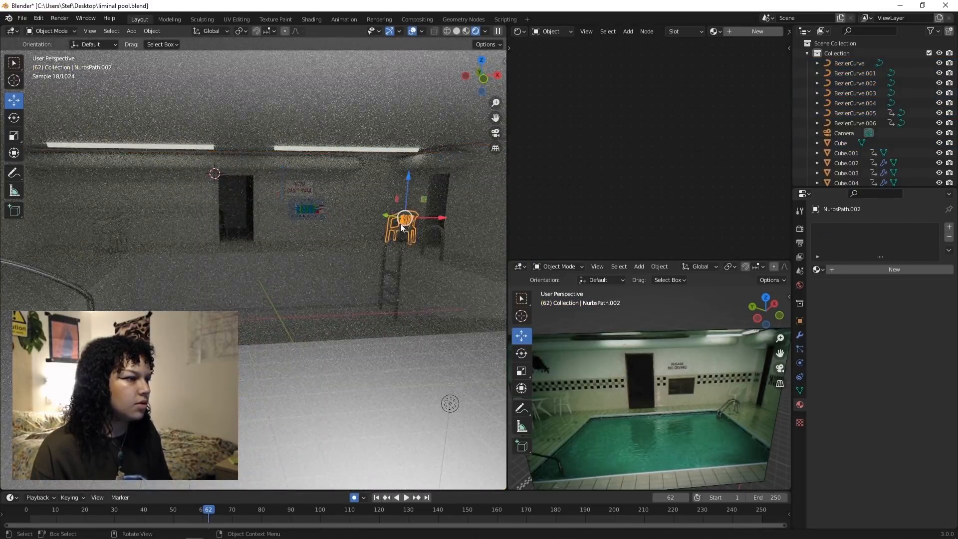
{"action": "left_click", "coordinate": [289, 238]}
{"action": "left_click", "coordinate": [364, 167]}
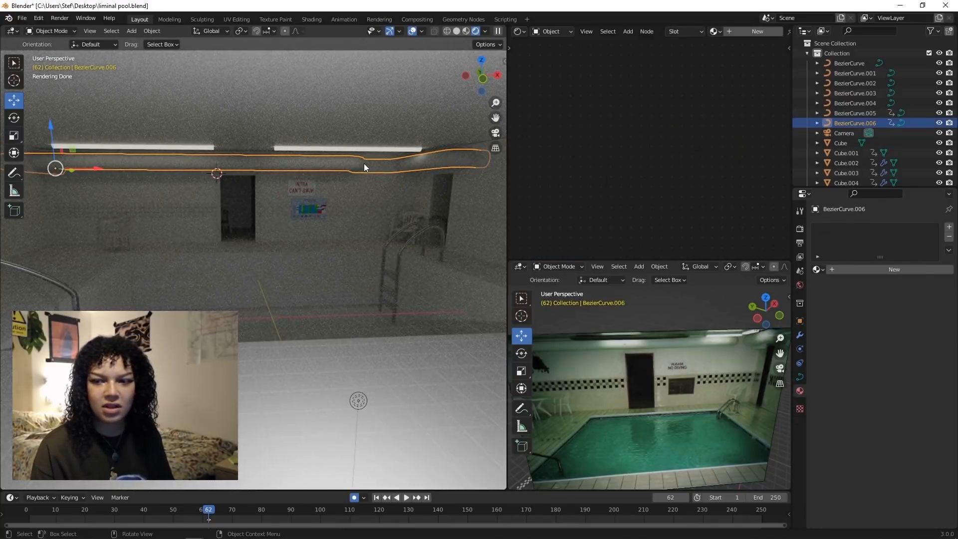
{"action": "left_click", "coordinate": [851, 269]}
{"action": "left_click", "coordinate": [908, 358]}
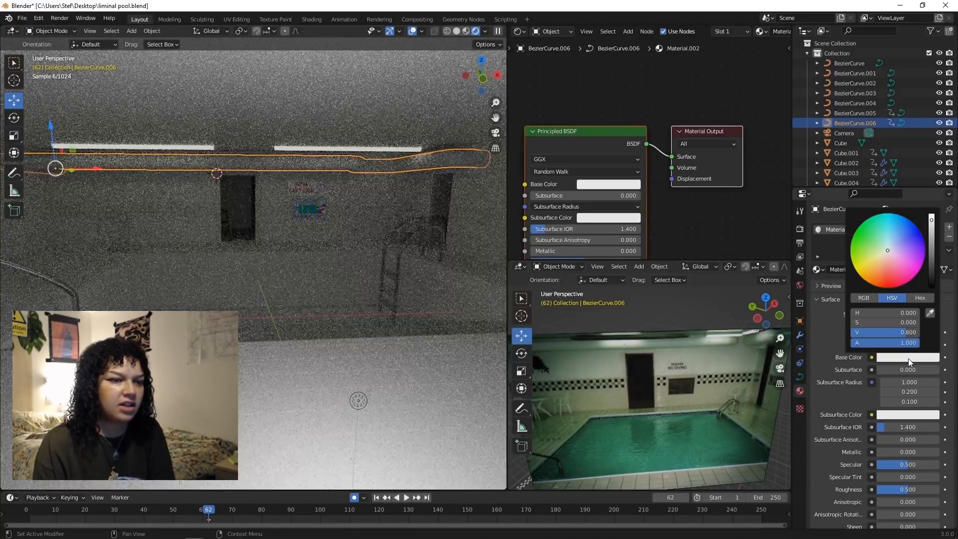
{"action": "left_click", "coordinate": [891, 237]}
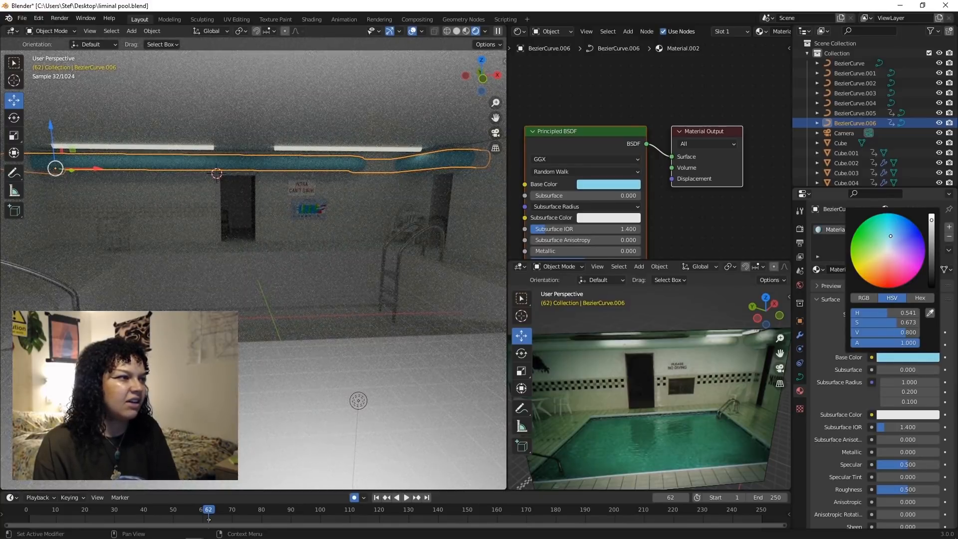
{"action": "left_click_drag", "start_coordinate": [890, 234], "coordinate": [893, 235]}
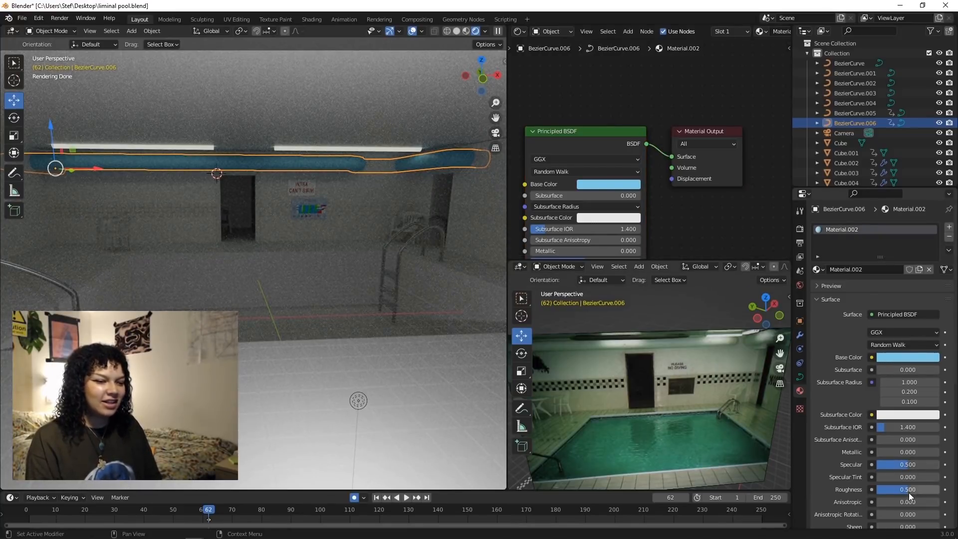
{"action": "left_click", "coordinate": [419, 159]}
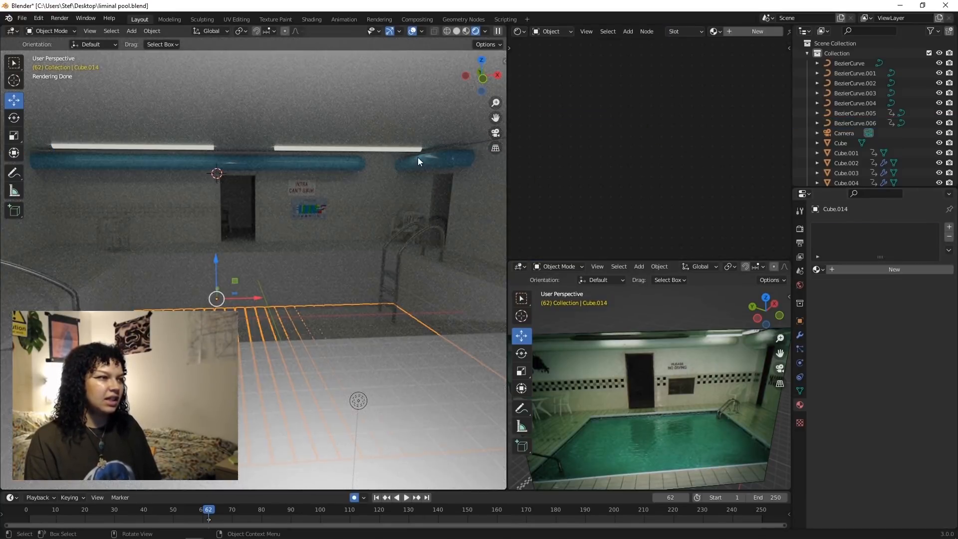
{"action": "left_click", "coordinate": [424, 163]}
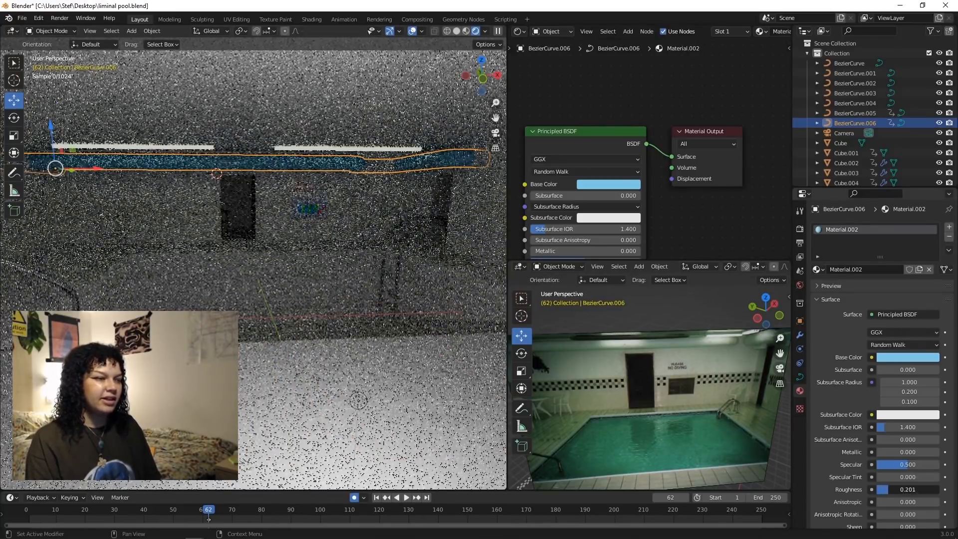
- Add a horizontal loop cut around the room's walls and apply a pale yellow material named yellow wall to the room
{"action": "left_click", "coordinate": [354, 198]}
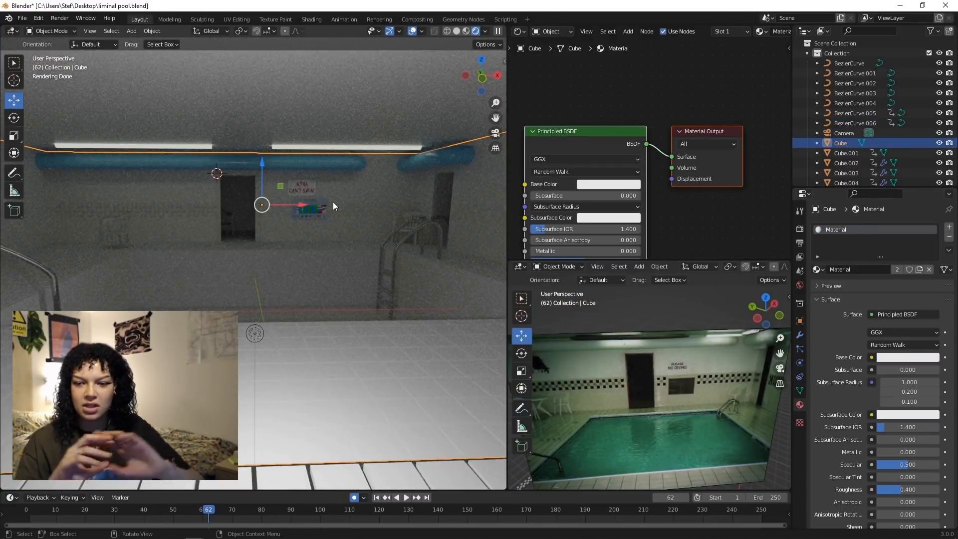
{"action": "key", "text": "Tab"}
{"action": "key", "text": "ctrl+r"}
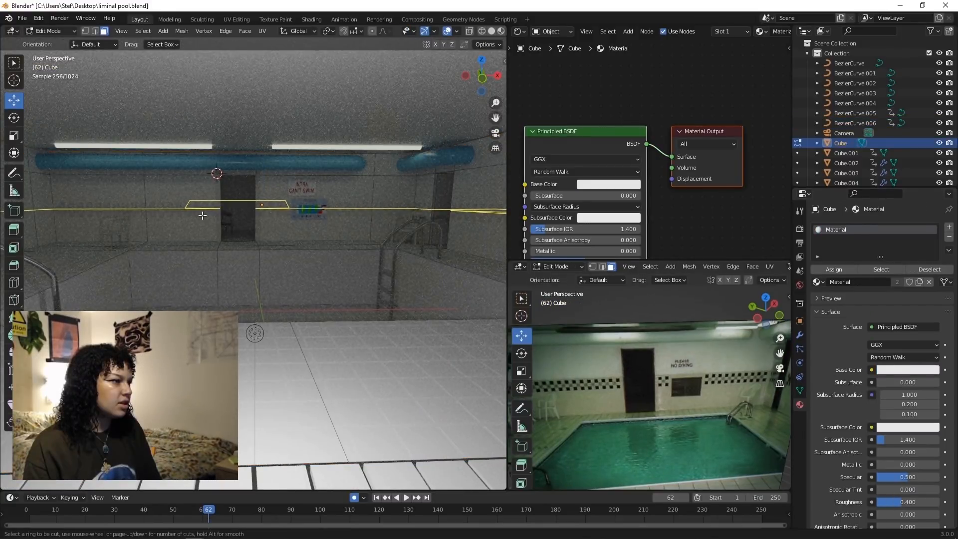
{"action": "left_click", "coordinate": [202, 215]}
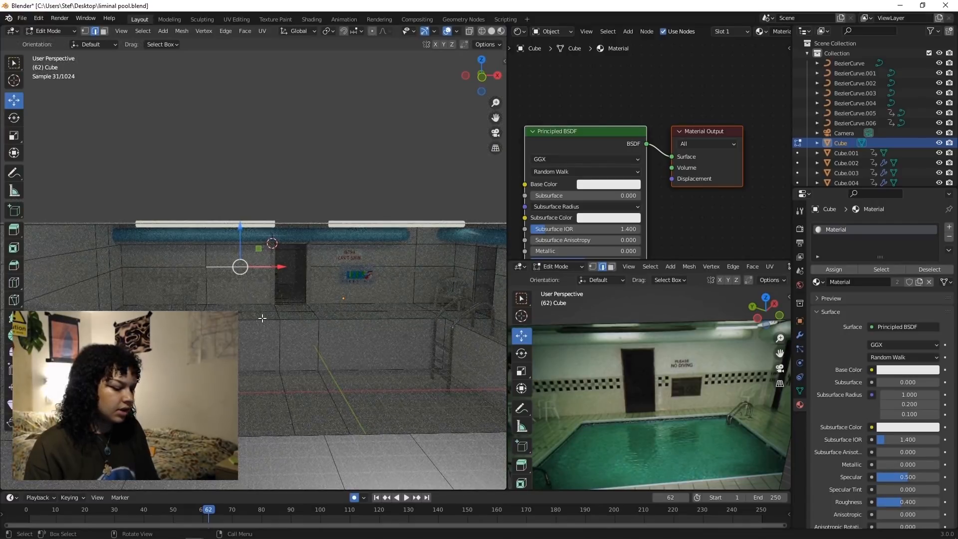
{"action": "key", "text": "KP_Divide"}
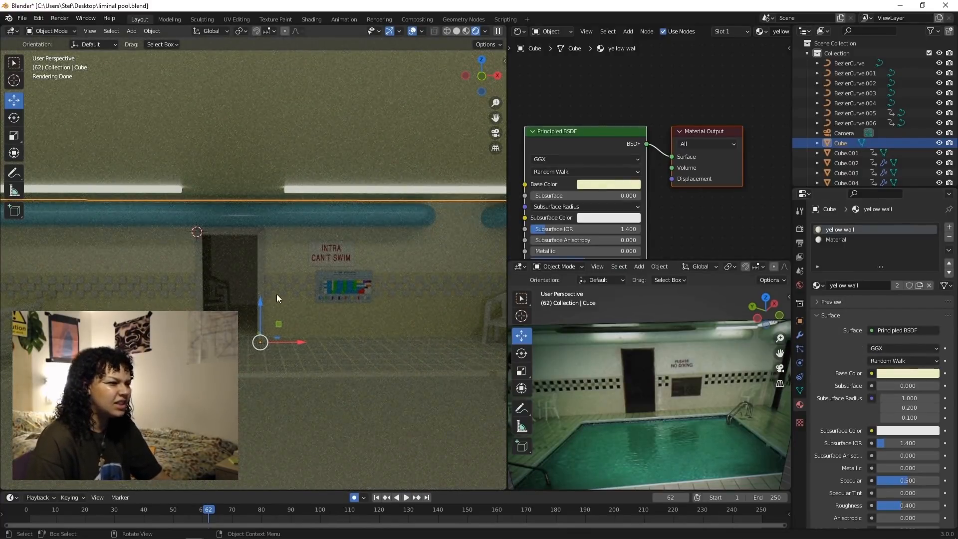
- Apply the dark brown black tile material to the rows of square tiles along the walls
{"action": "left_click", "coordinate": [274, 294]}
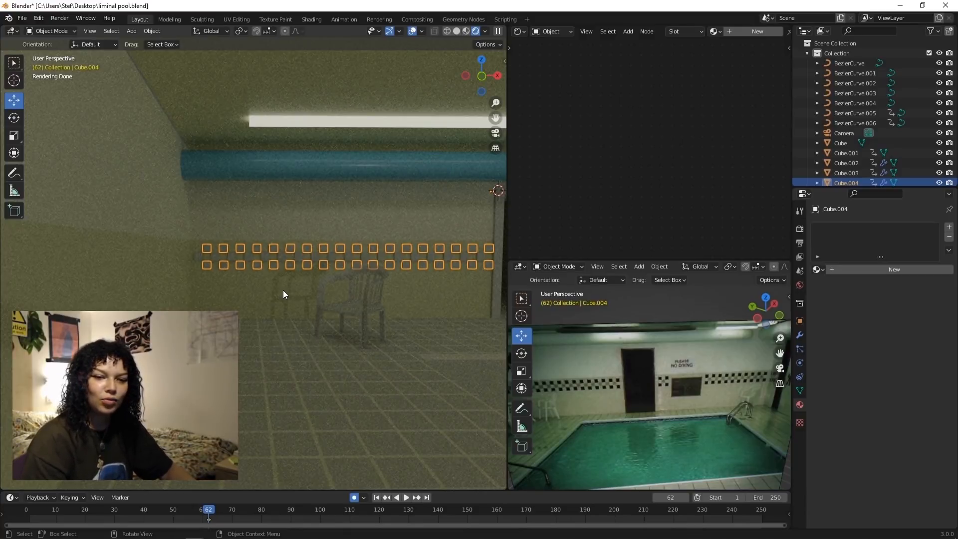
{"action": "scroll", "coordinate": [361, 280], "scroll_direction": "down", "scroll_amount": 2}
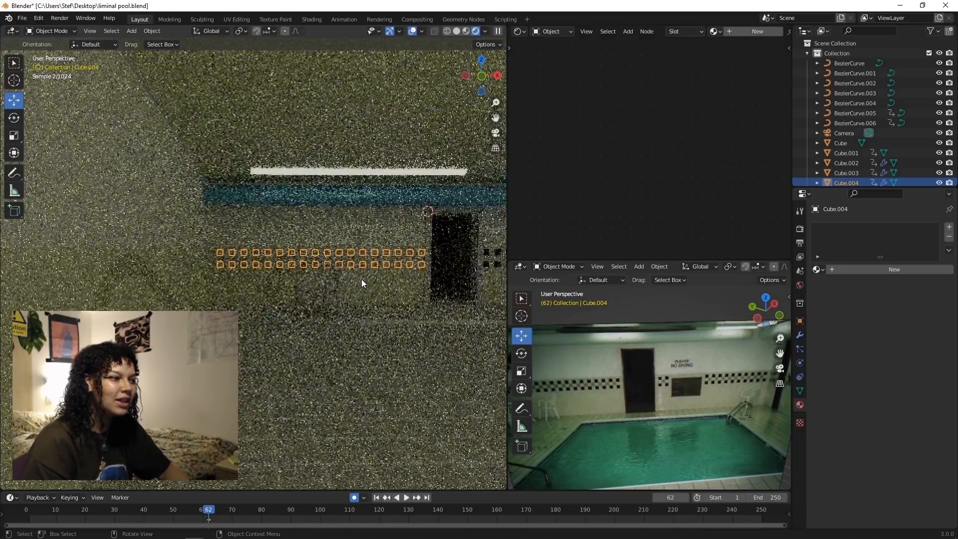
{"action": "middle_click_drag", "start_coordinate": [210, 315], "coordinate": [340, 313], "text": "shift"}
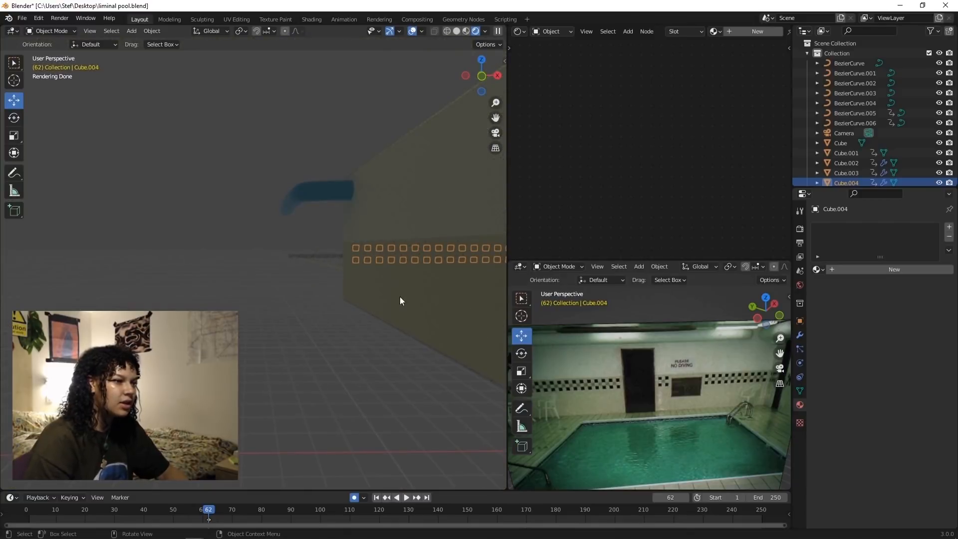
{"action": "middle_click_drag", "start_coordinate": [417, 292], "coordinate": [108, 317], "text": "shift"}
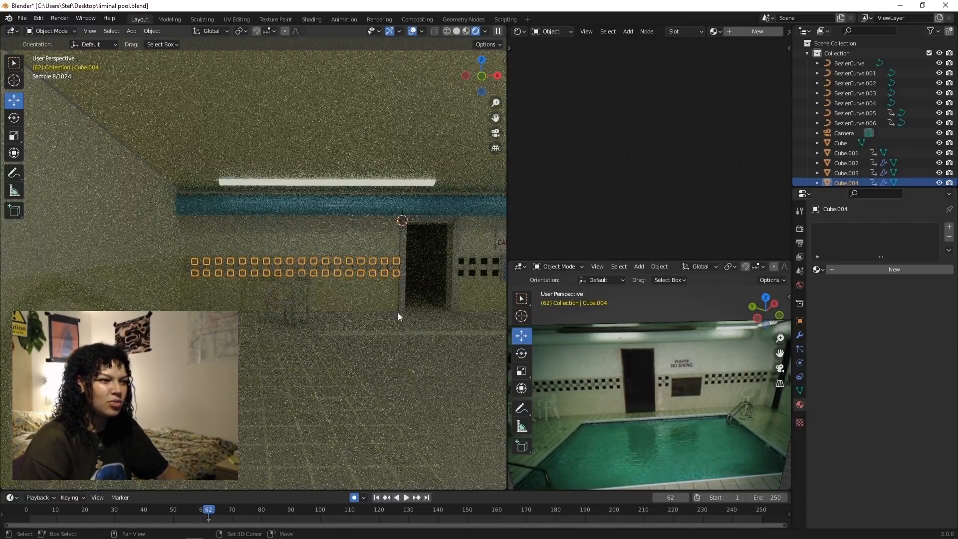
{"action": "middle_click_drag", "start_coordinate": [397, 313], "coordinate": [283, 318], "text": "shift"}
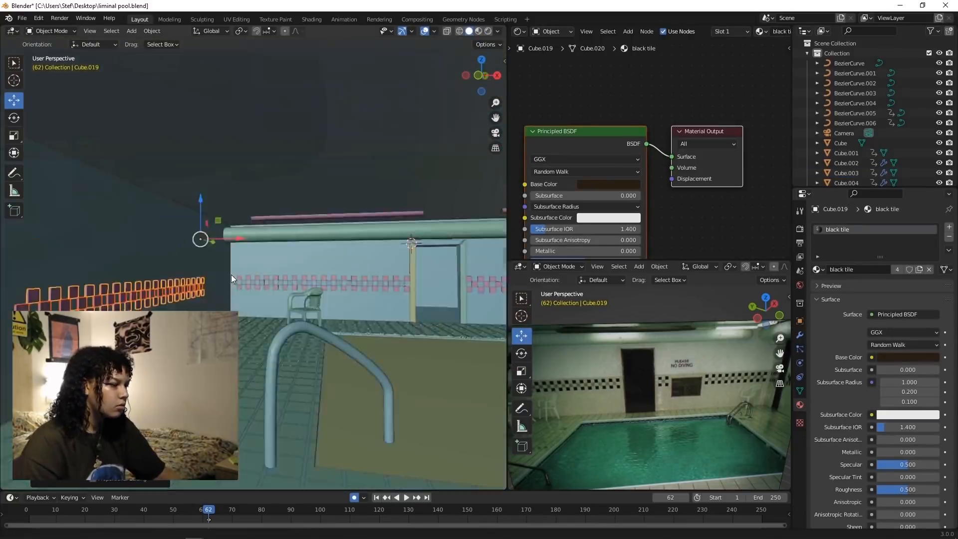
{"action": "middle_click_drag", "start_coordinate": [231, 275], "coordinate": [390, 314], "text": "shift"}
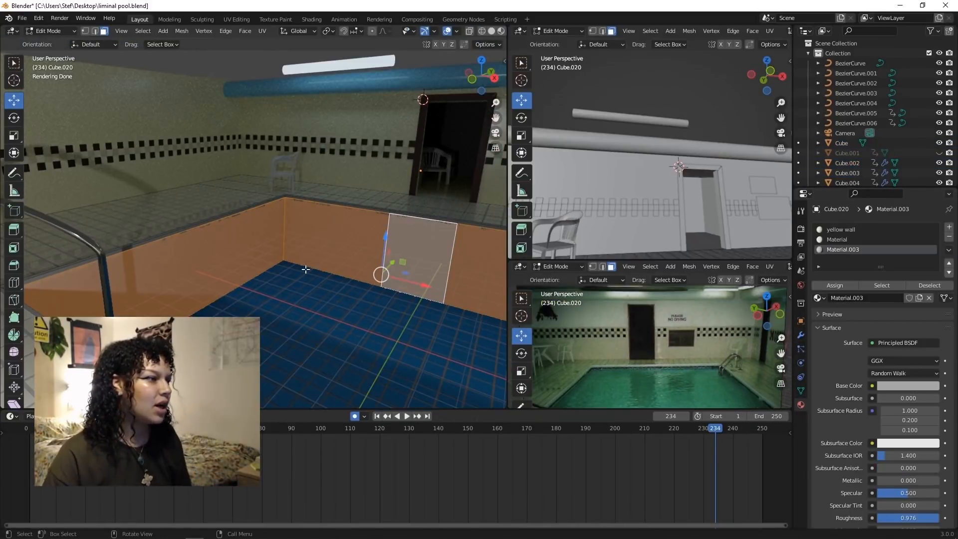
- Assign separate coloured materials to the pool basin's faces, including one with a light green base colour
{"action": "middle_click_drag", "start_coordinate": [306, 269], "coordinate": [292, 270]}
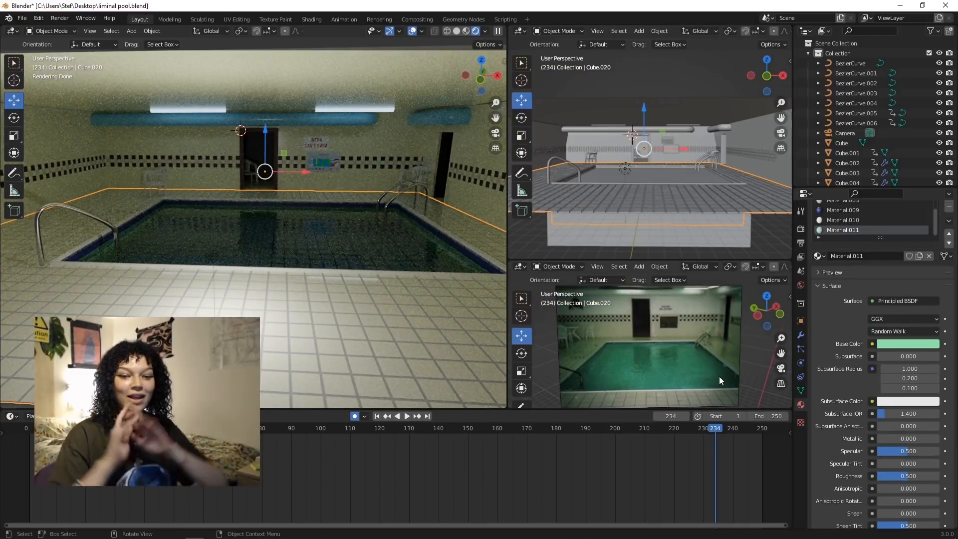
{"action": "left_click", "coordinate": [320, 315]}
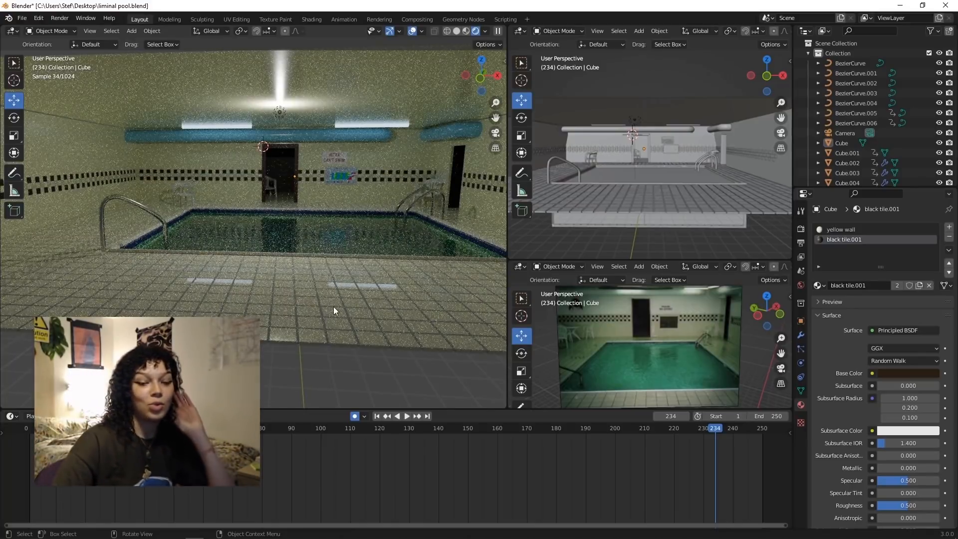
- Look through the scene camera, select it and lock the camera to the view
{"action": "key", "text": "KP_0"}
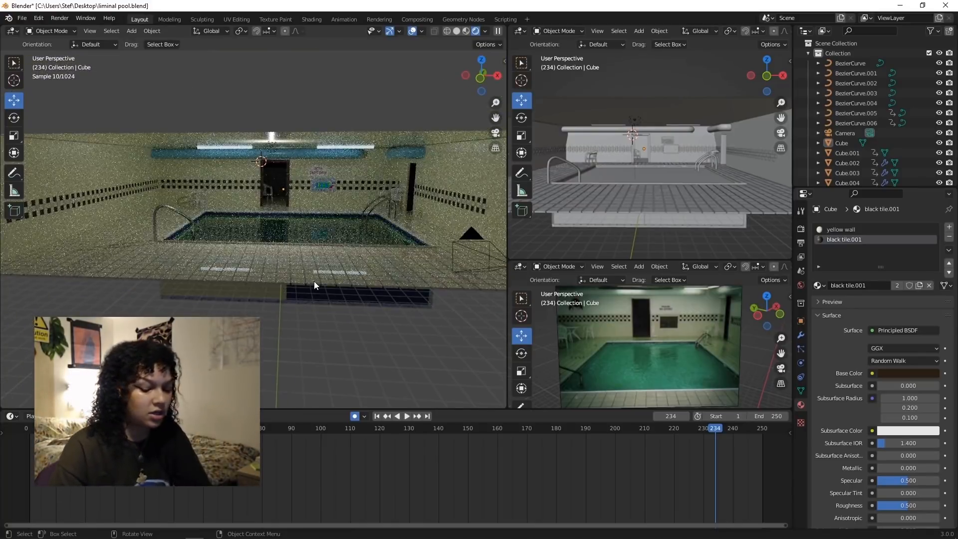
{"action": "key", "text": "n"}
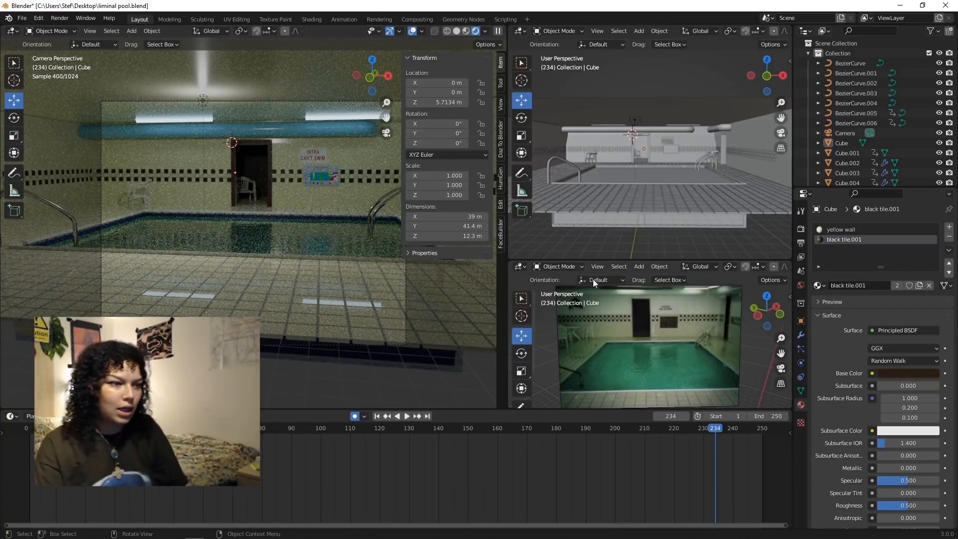
{"action": "left_click", "coordinate": [403, 339]}
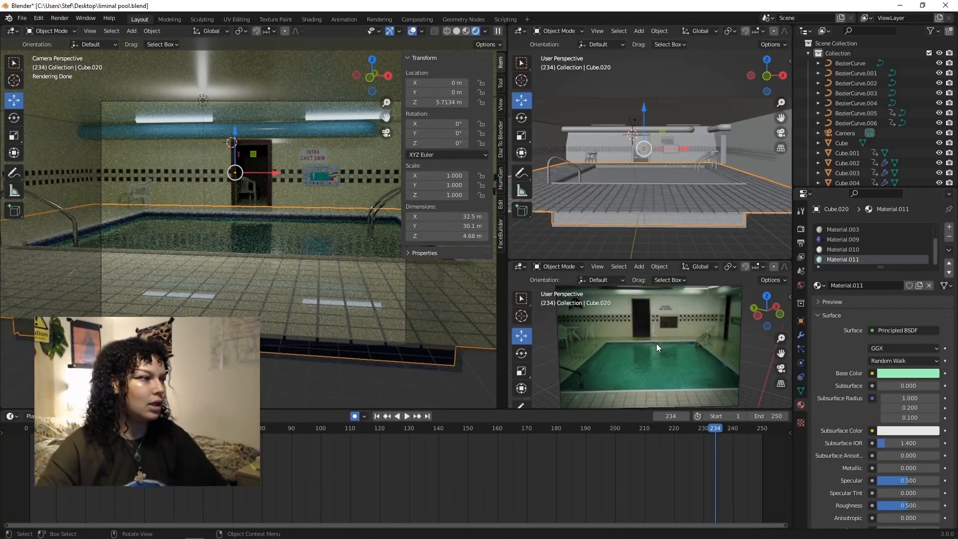
{"action": "left_click", "coordinate": [258, 211]}
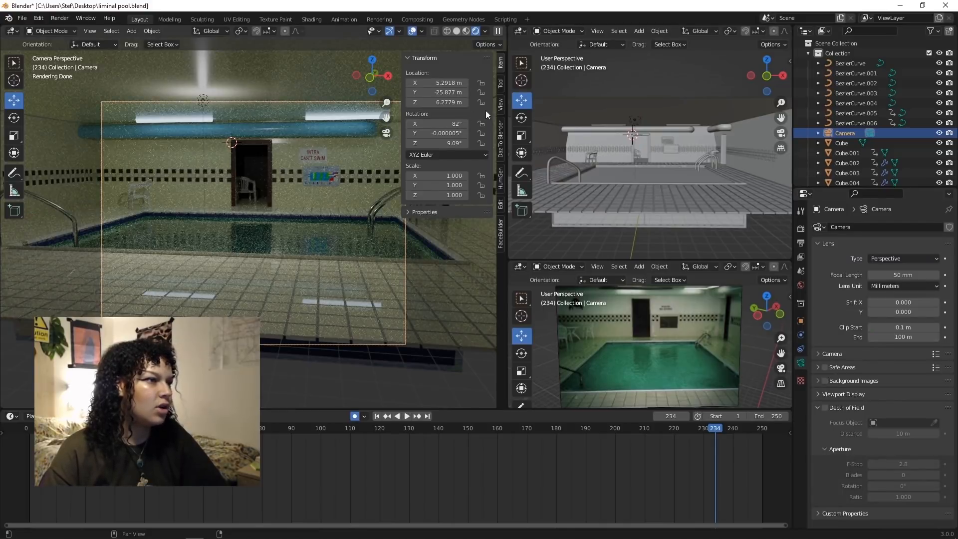
{"action": "left_click", "coordinate": [501, 105]}
{"action": "left_click", "coordinate": [445, 182]}
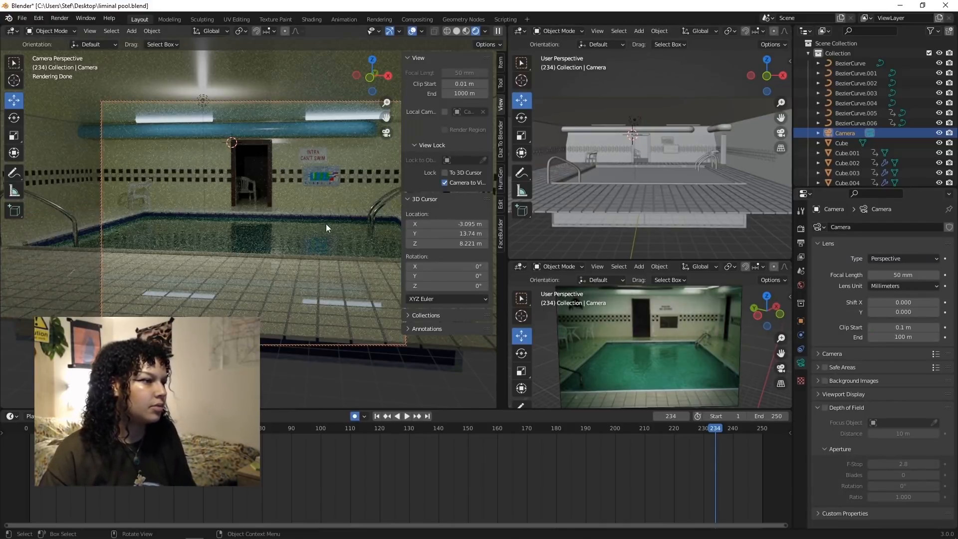
- Widen the camera viewport, reframe the pool room and set the camera's focal length to 38 mm
{"action": "left_click_drag", "start_coordinate": [507, 230], "coordinate": [641, 224]}
{"action": "mouse_move", "coordinate": [424, 227]}
{"action": "middle_mouse_down"}
{"action": "mouse_move", "coordinate": [420, 253]}
{"action": "mouse_move", "coordinate": [436, 255]}
{"action": "mouse_move", "coordinate": [425, 265]}
{"action": "mouse_move", "coordinate": [415, 225]}
{"action": "middle_mouse_up"}
{"action": "left_click_drag", "start_coordinate": [911, 274], "coordinate": [879, 275]}
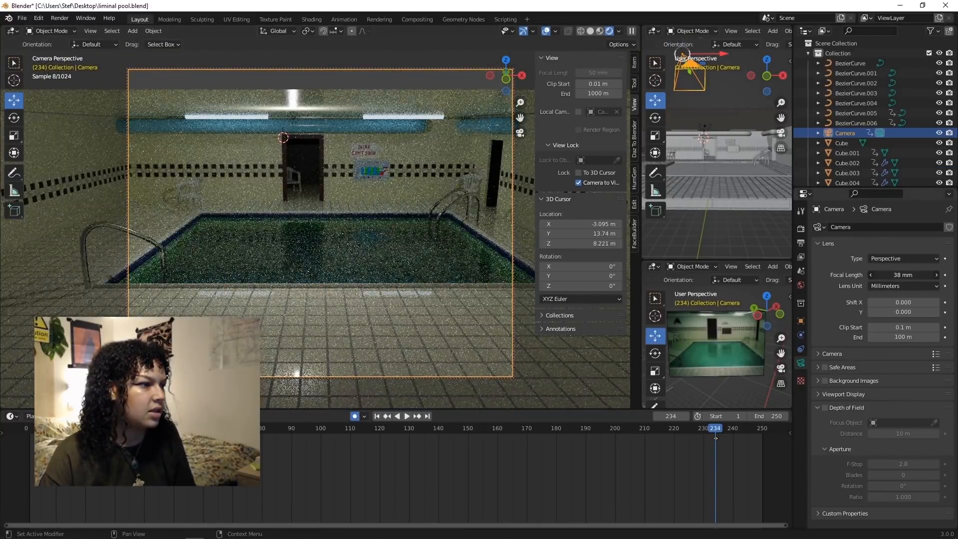
- Shorten the camera's focal length slightly and reframe the view so the whole pool room fits
{"action": "left_click_drag", "start_coordinate": [879, 275], "coordinate": [872, 275]}
{"action": "middle_click_drag", "start_coordinate": [326, 232], "coordinate": [350, 234]}
{"action": "scroll", "coordinate": [326, 229], "scroll_direction": "up", "scroll_amount": 1}
- Raise the blue ceiling pipes and the neon light tubes along the Z axis, closer to the ceiling
{"action": "left_click", "coordinate": [326, 143]}
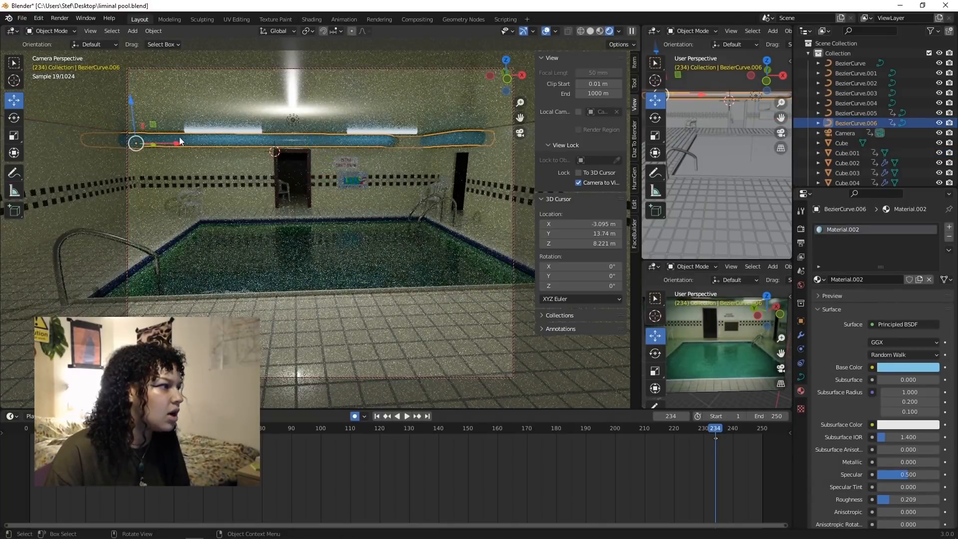
{"action": "left_click", "coordinate": [193, 160]}
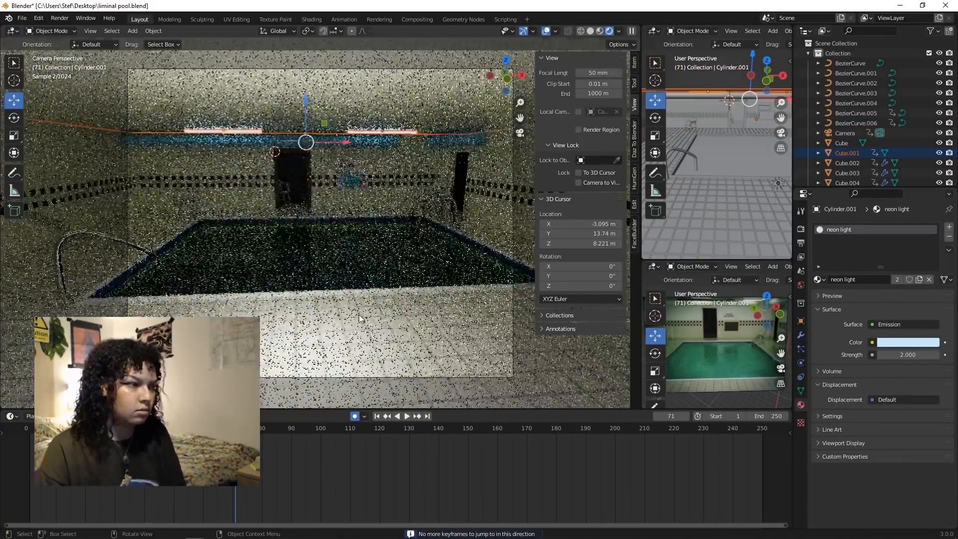
{"action": "left_click", "coordinate": [251, 128]}
{"action": "left_click", "coordinate": [239, 117]}
{"action": "key", "text": "g"}
{"action": "key", "text": "z"}
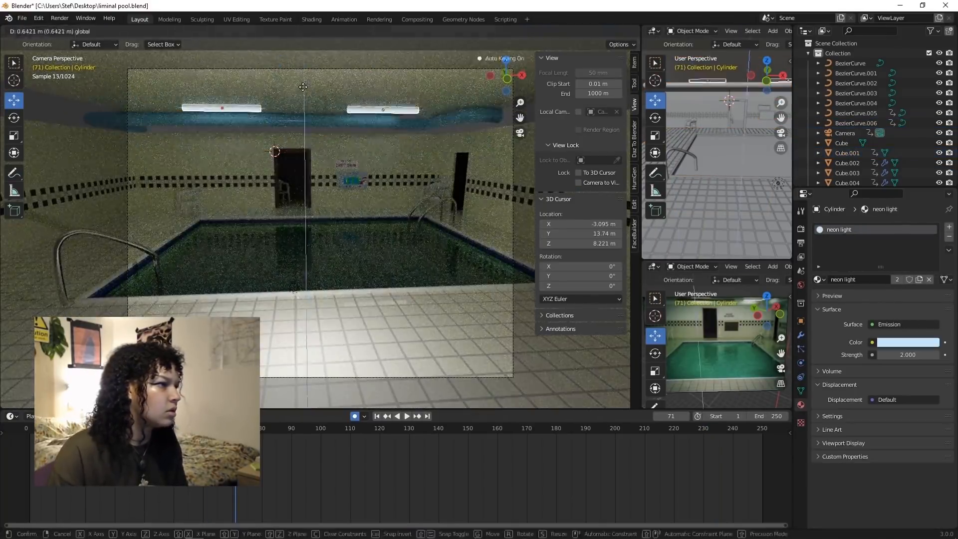
{"action": "key", "text": "Tab"}
{"action": "key", "text": "g"}
{"action": "key", "text": "z"}
{"action": "key", "text": "Tab"}
- Reposition the point light above the pool along the Y axis
{"action": "left_click", "coordinate": [352, 169]}
{"action": "left_click", "coordinate": [486, 278]}
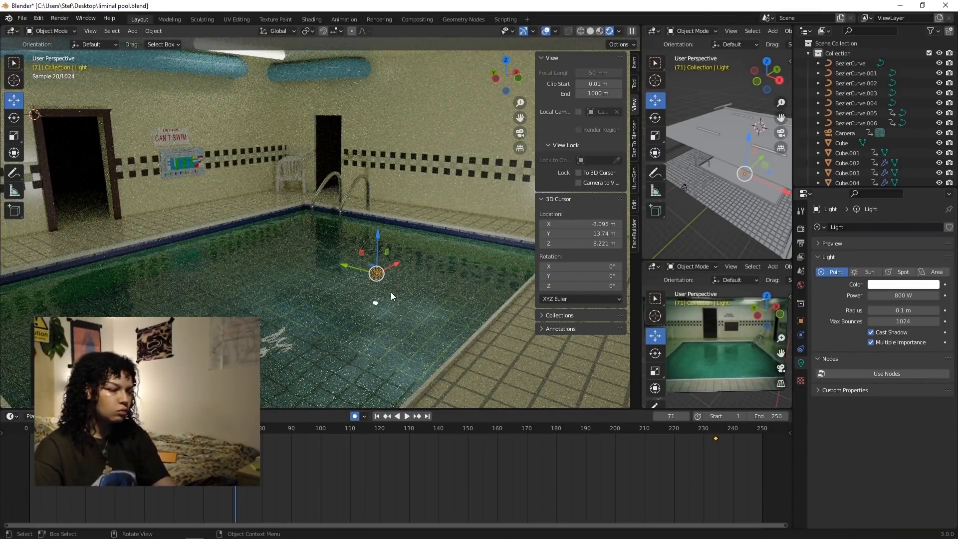
{"action": "key", "text": "g"}
{"action": "key", "text": "y"}
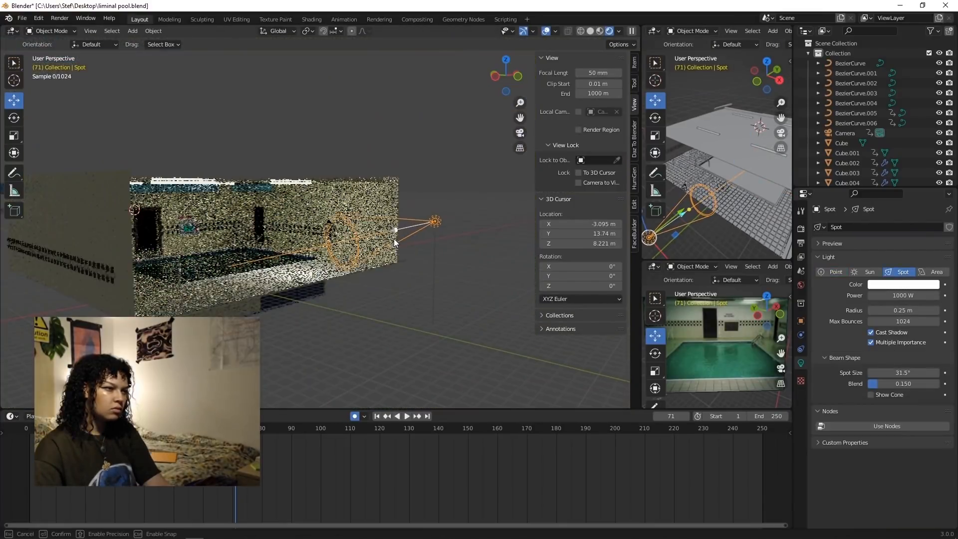
- Aim the spotlight down at the pool water and increase its radius to soften the light
{"action": "left_click_drag", "start_coordinate": [394, 239], "coordinate": [389, 247]}
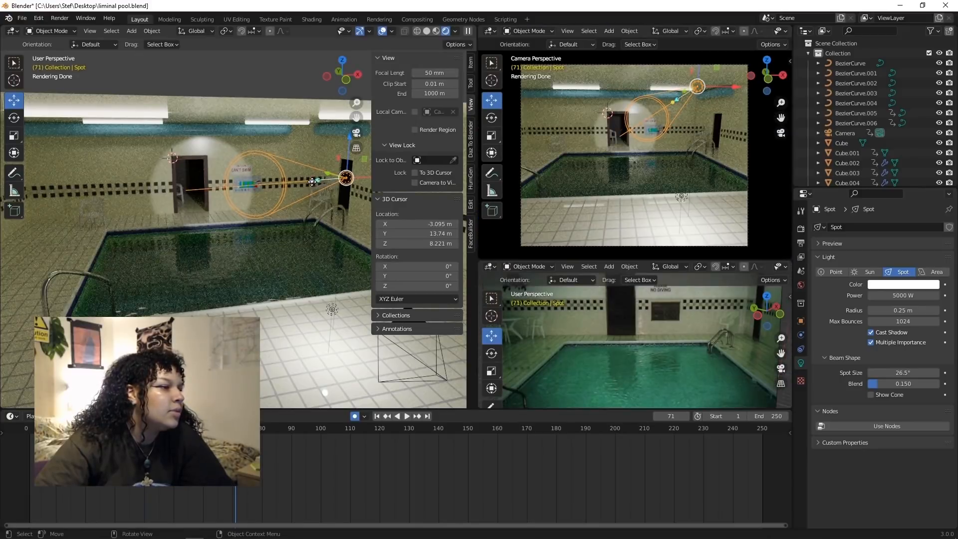
{"action": "left_click_drag", "start_coordinate": [313, 182], "coordinate": [316, 227]}
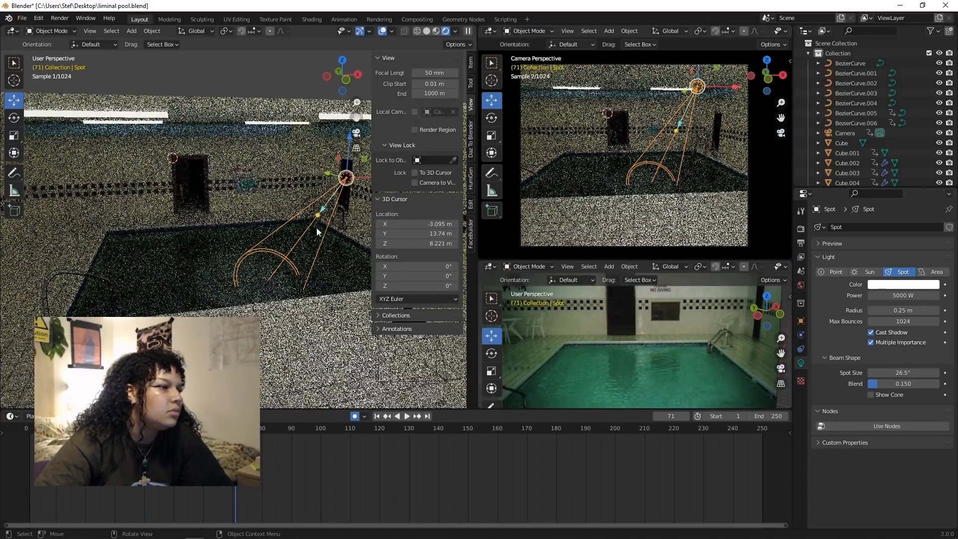
{"action": "left_click_drag", "start_coordinate": [893, 310], "coordinate": [947, 310]}
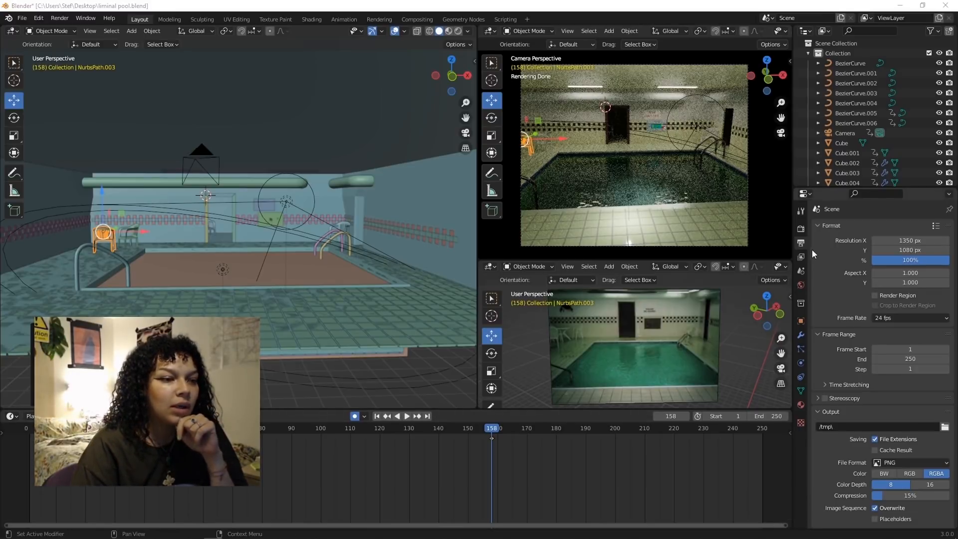
- Set the Cycles maximum samples for the final render to 1000
{"action": "left_click", "coordinate": [801, 256]}
{"action": "left_click", "coordinate": [801, 243]}
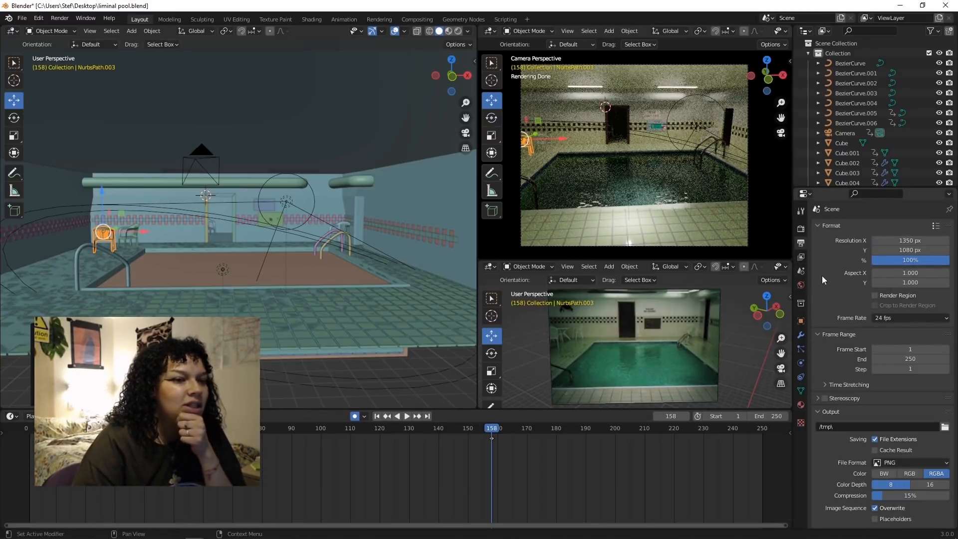
{"action": "left_click", "coordinate": [801, 229]}
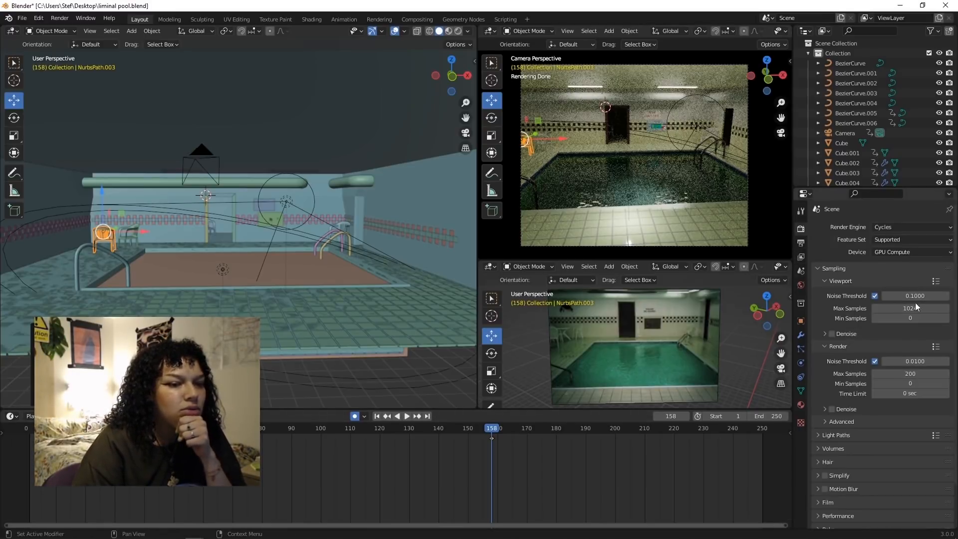
{"action": "left_click", "coordinate": [802, 243]}
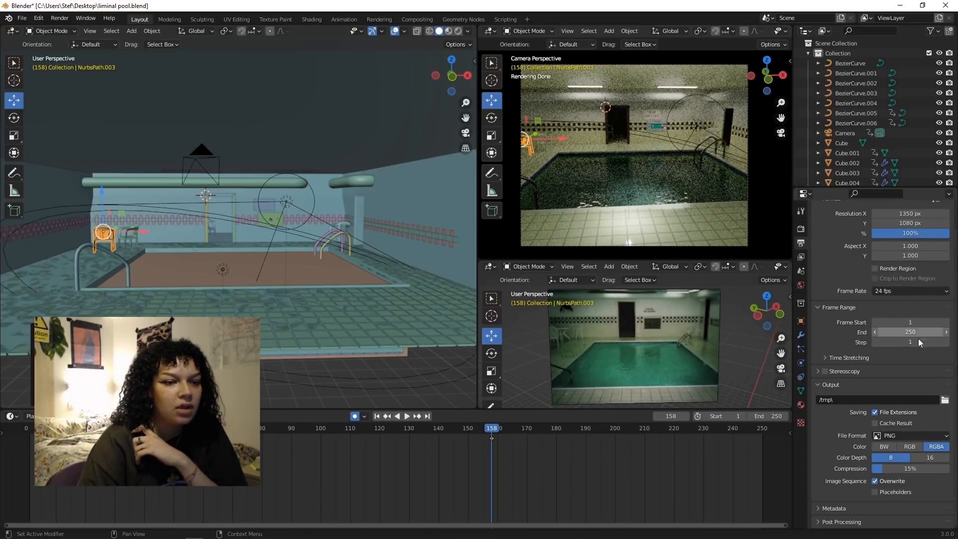
{"action": "left_click", "coordinate": [802, 230]}
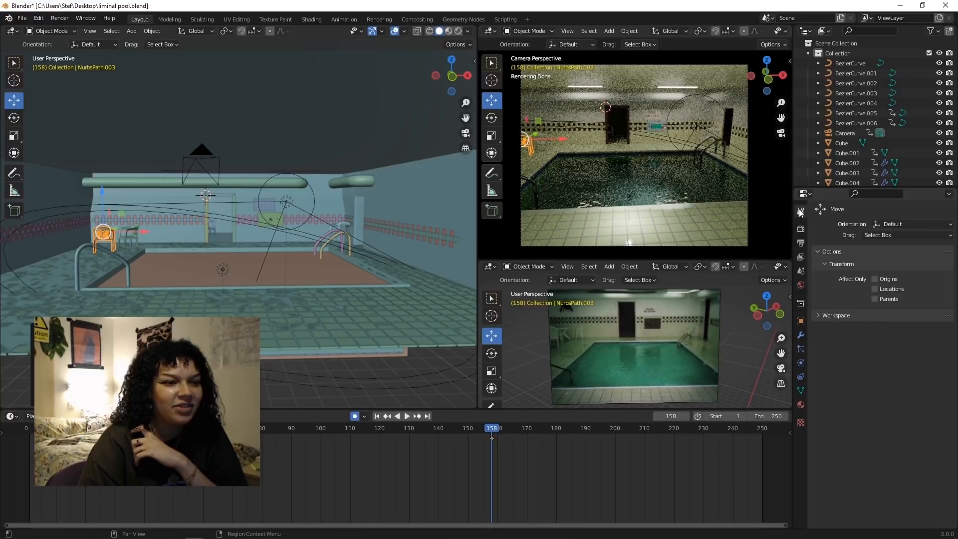
{"action": "left_click", "coordinate": [922, 375]}
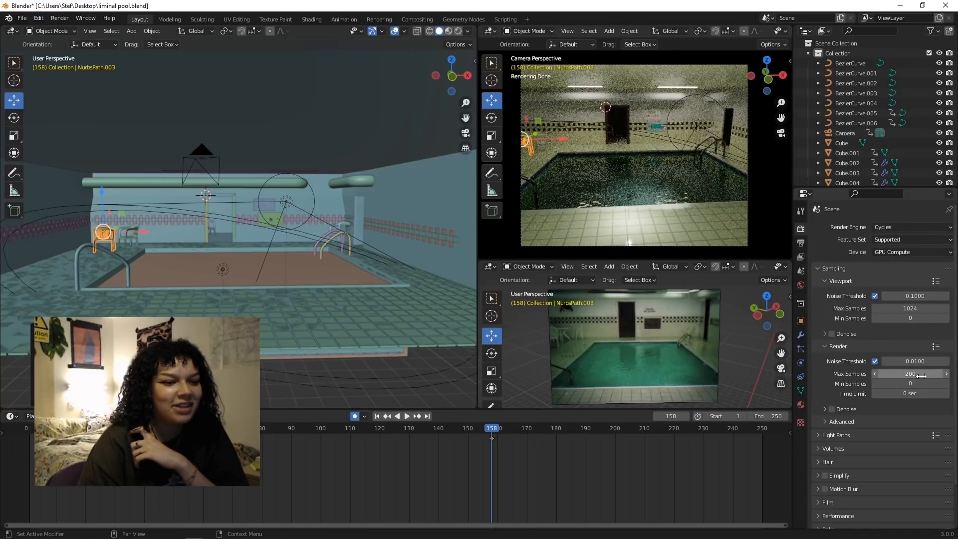
{"action": "type", "text": "1000"}
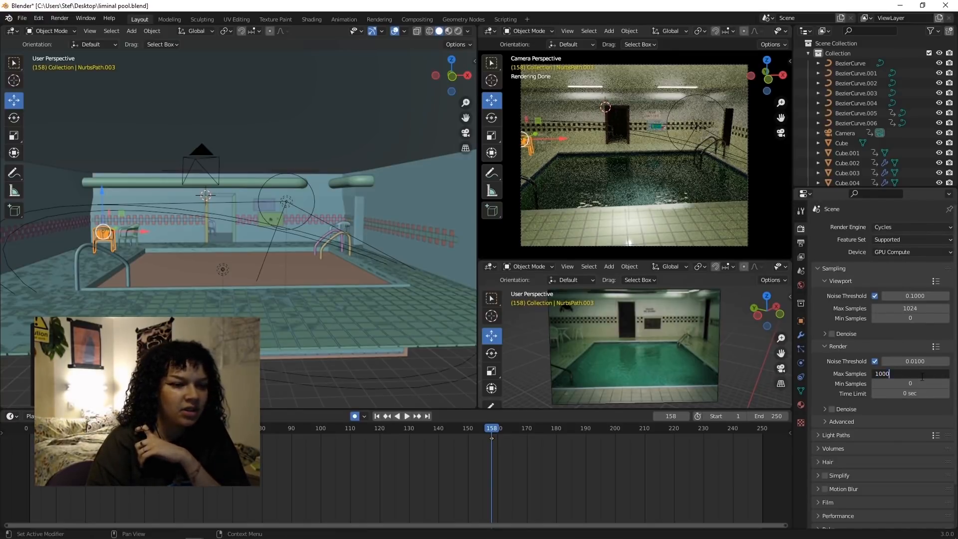
{"action": "key", "text": "Return"}
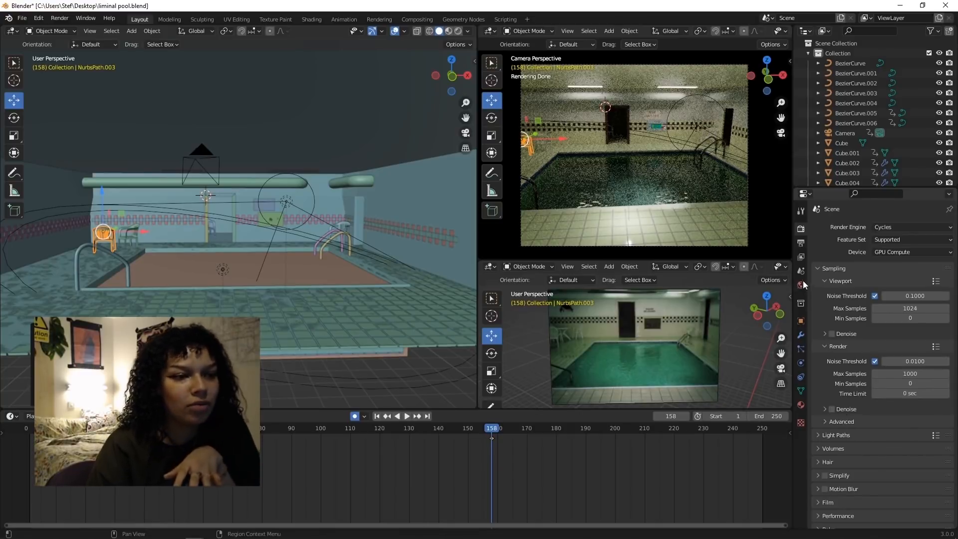
- Check the view layer and output settings and render the pool room as a still image
{"action": "left_click", "coordinate": [801, 257]}
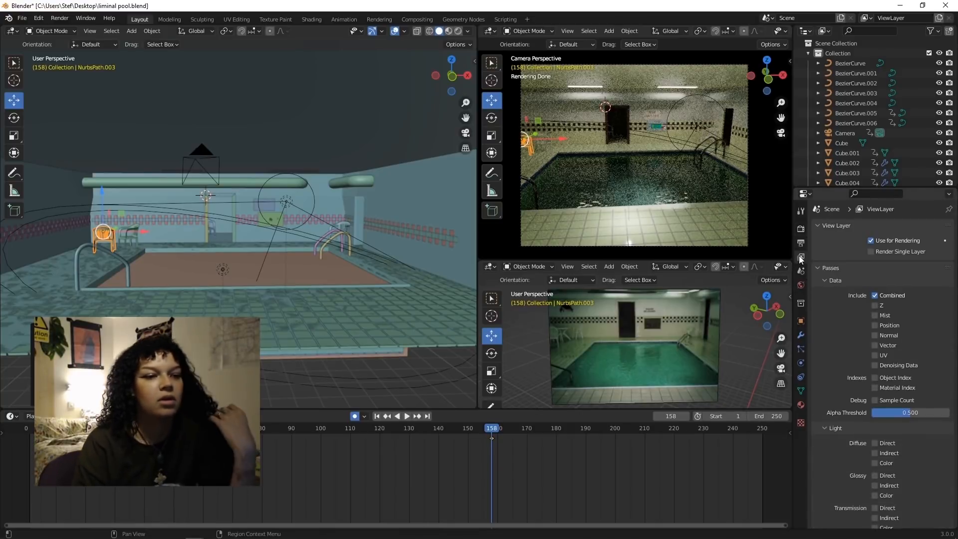
{"action": "left_click", "coordinate": [802, 243]}
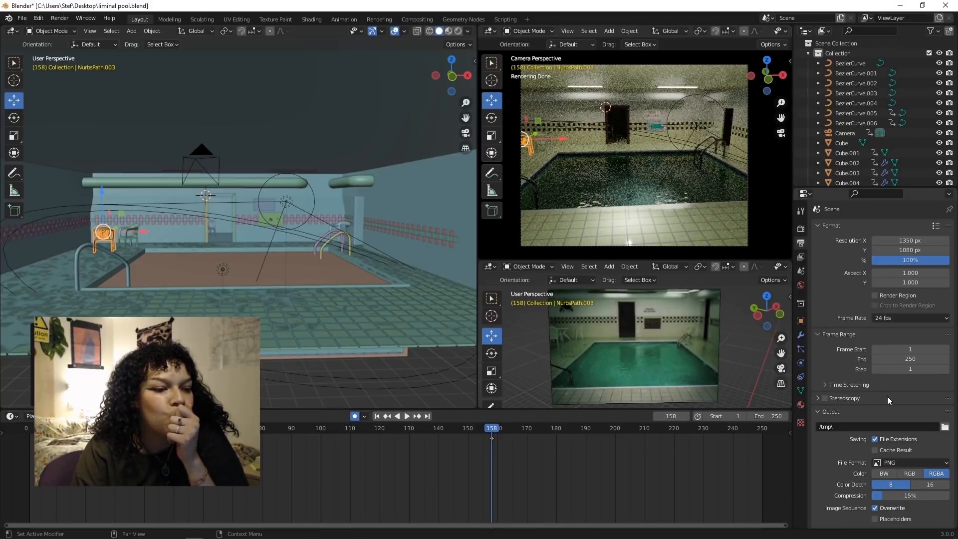
{"action": "left_click", "coordinate": [945, 427]}
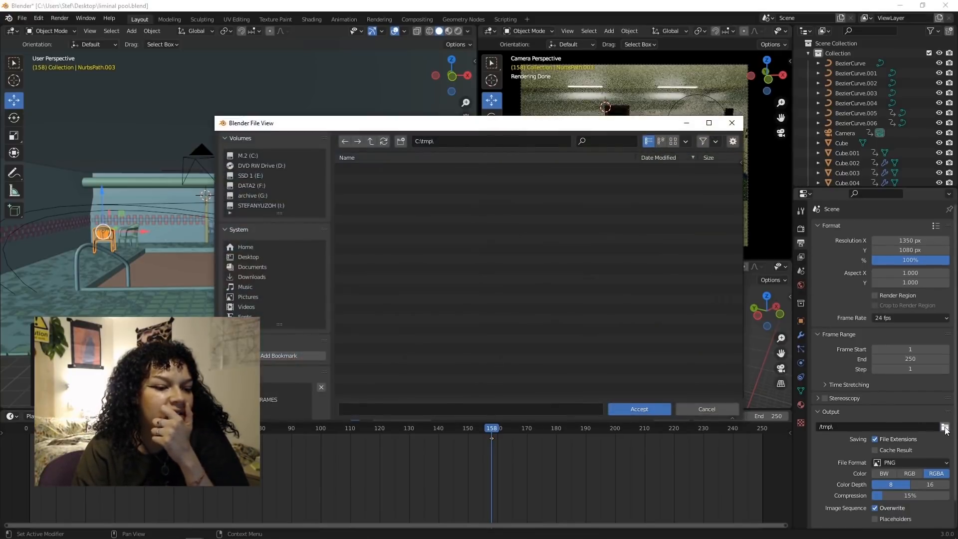
{"action": "key", "text": "Escape"}
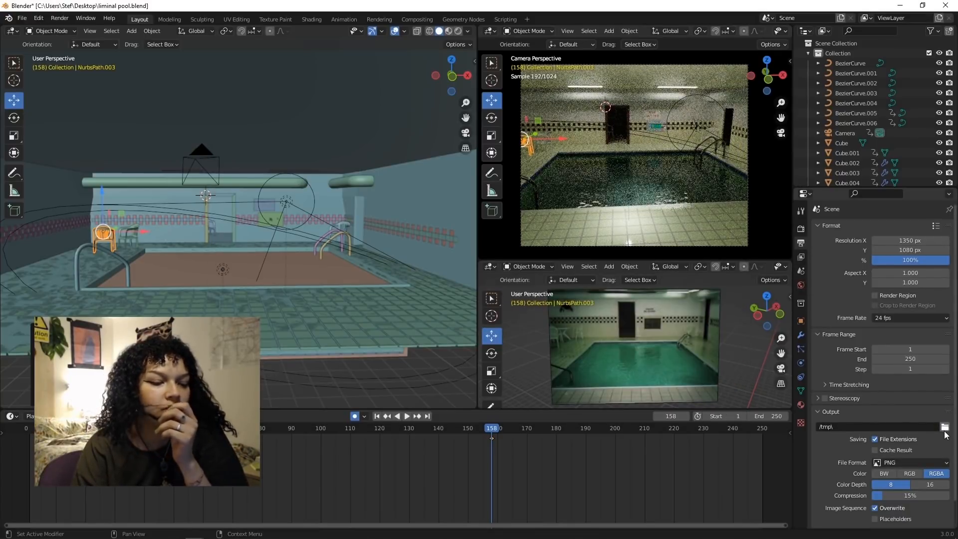
{"action": "key", "text": "F12"}
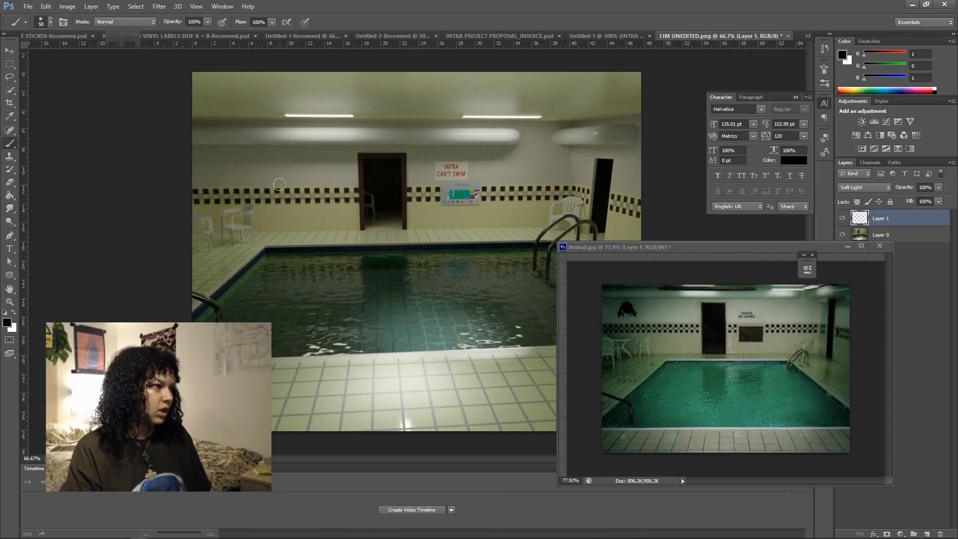
- In Photoshop, darken the render's corners on the Soft Light layer using a soft black brush enlarged to 1100 px
{"action": "left_click", "coordinate": [50, 22]}
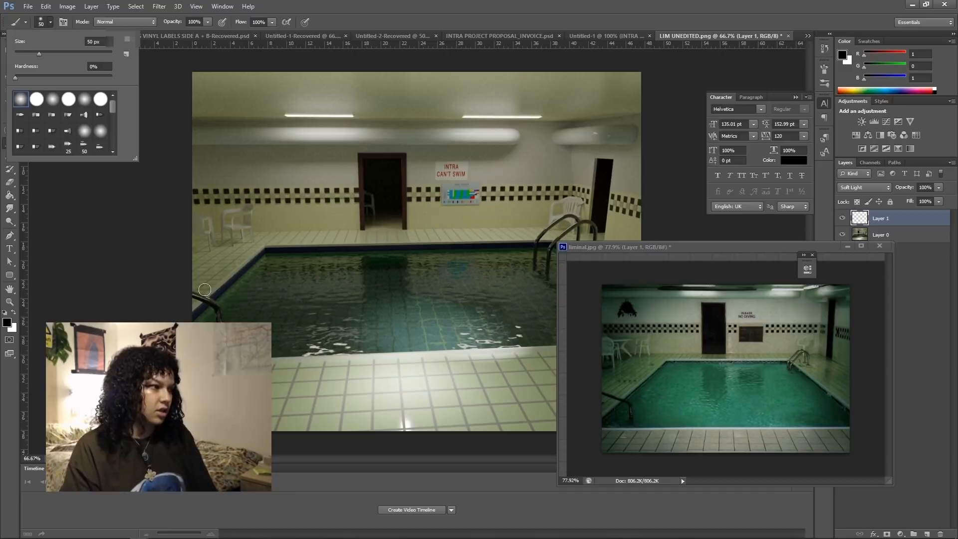
{"action": "left_click", "coordinate": [156, 274]}
{"action": "key", "text": "bracketright"}
{"action": "key", "text": "bracketright"}
{"action": "key", "text": "bracketright"}
{"action": "key", "text": "bracketright"}
{"action": "key", "text": "bracketright"}
{"action": "key", "text": "bracketright"}
{"action": "key", "text": "bracketright"}
{"action": "key", "text": "bracketright"}
{"action": "key", "text": "bracketright"}
{"action": "key", "text": "bracketright"}
{"action": "key", "text": "bracketright"}
{"action": "key", "text": "bracketright"}
{"action": "key", "text": "bracketright"}
{"action": "key", "text": "bracketright"}
{"action": "key", "text": "bracketright"}
{"action": "key", "text": "bracketright"}
{"action": "key", "text": "bracketright"}
{"action": "key", "text": "bracketright"}
{"action": "key", "text": "bracketright"}
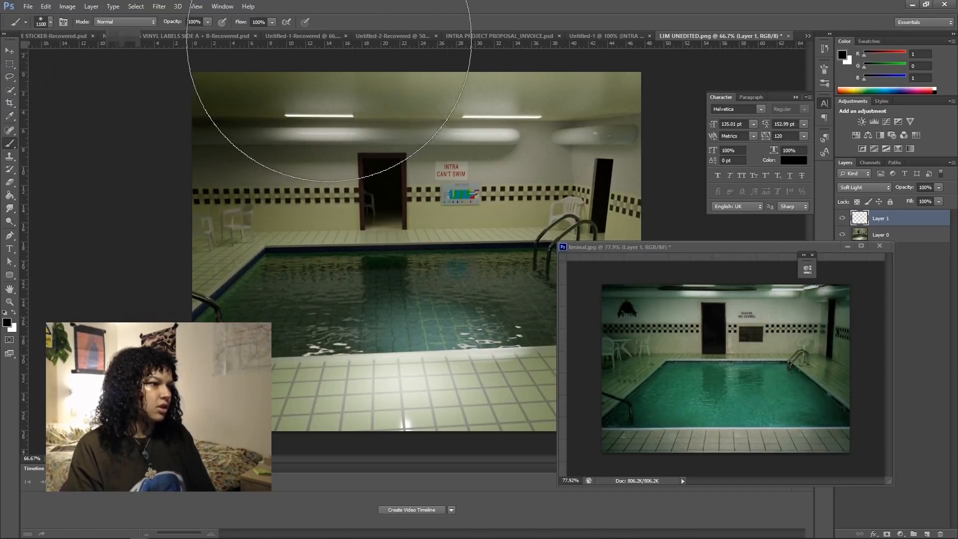
{"action": "left_click", "coordinate": [636, 64]}
{"action": "left_click", "coordinate": [214, 434]}
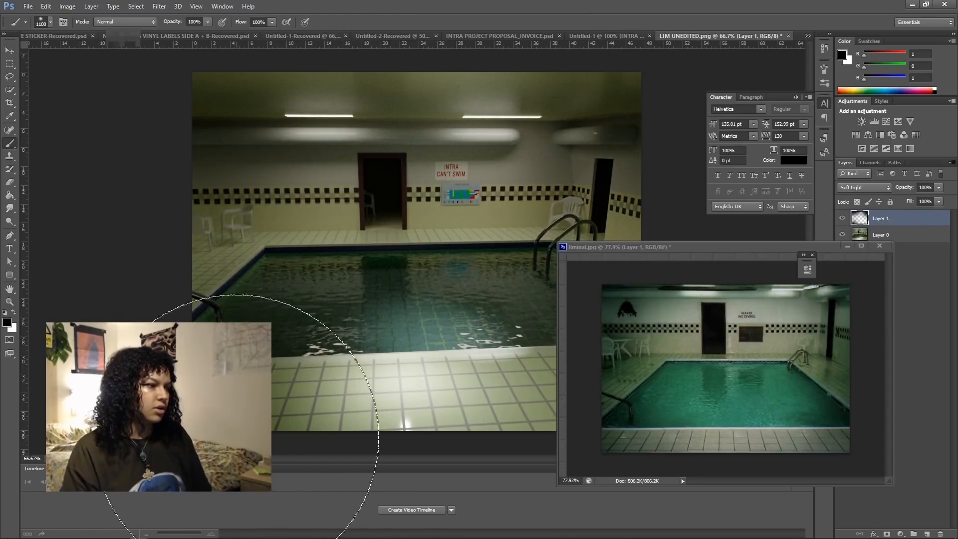
{"action": "left_click", "coordinate": [669, 429]}
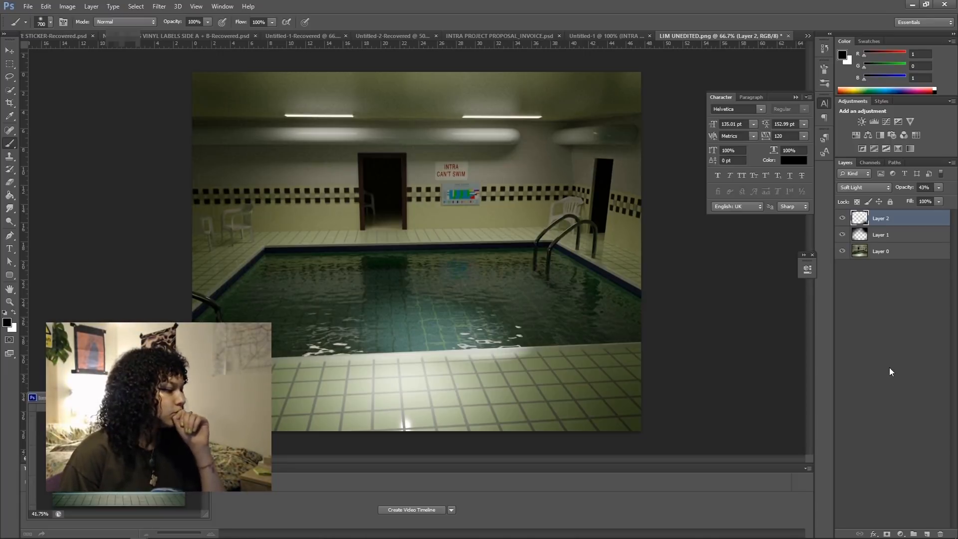
- Add a Curves adjustment layer directly above the base render layer and pull its midtones down
{"action": "left_click", "coordinate": [887, 121]}
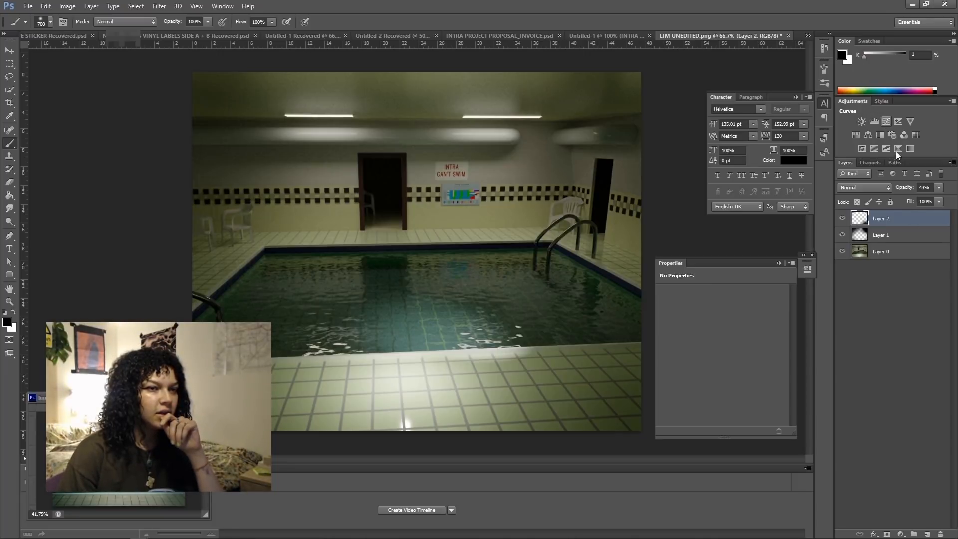
{"action": "left_click_drag", "start_coordinate": [915, 222], "coordinate": [916, 268]}
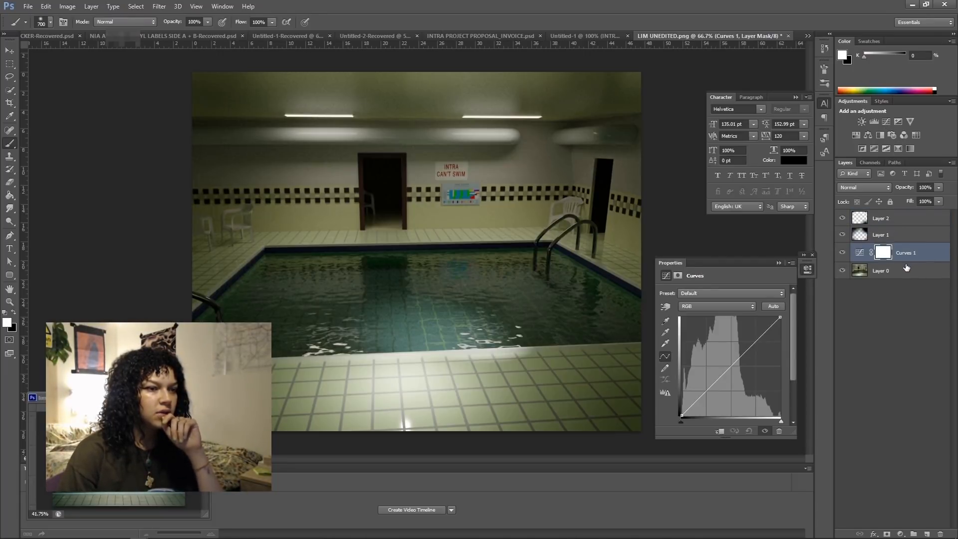
{"action": "left_click_drag", "start_coordinate": [737, 357], "coordinate": [723, 378]}
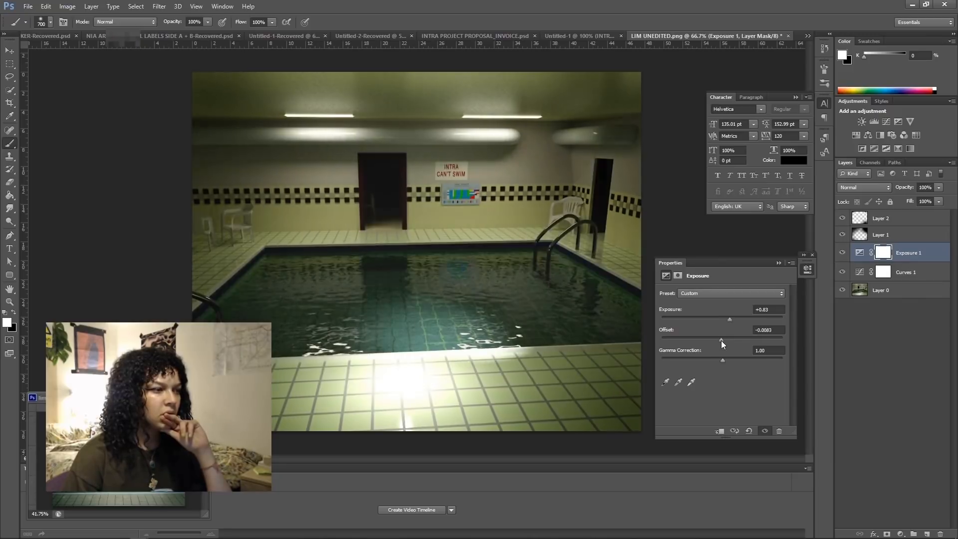
- Set the Exposure adjustment to +0.94 with an offset of +0.0041 and bring the gamma correction back near neutral
{"action": "left_click_drag", "start_coordinate": [721, 341], "coordinate": [724, 355]}
{"action": "key", "text": "Return"}
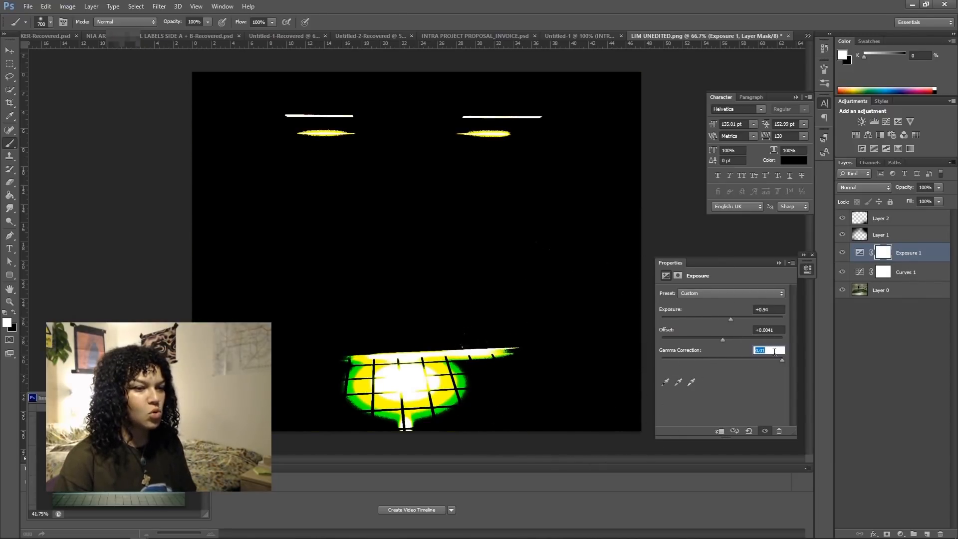
{"action": "left_click_drag", "start_coordinate": [730, 366], "coordinate": [726, 364]}
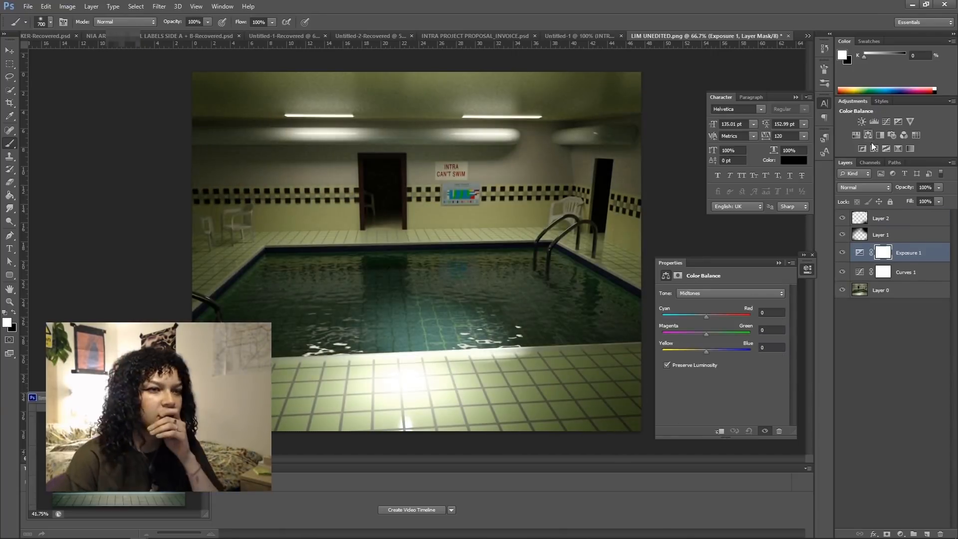
- Shift the render's midtones with a Color Balance adjustment of green +33 and blue +24
{"action": "left_click_drag", "start_coordinate": [707, 350], "coordinate": [717, 351]}
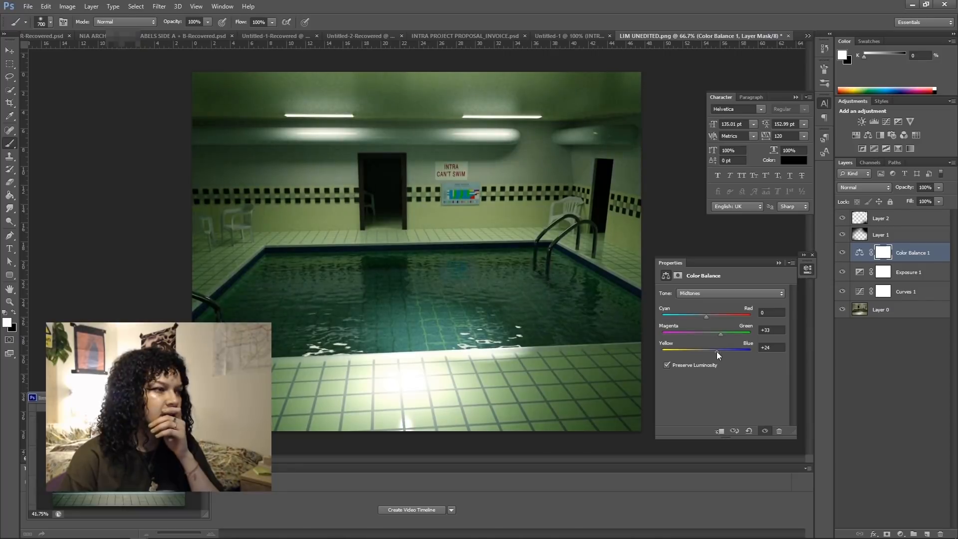
{"action": "left_click", "coordinate": [854, 428]}
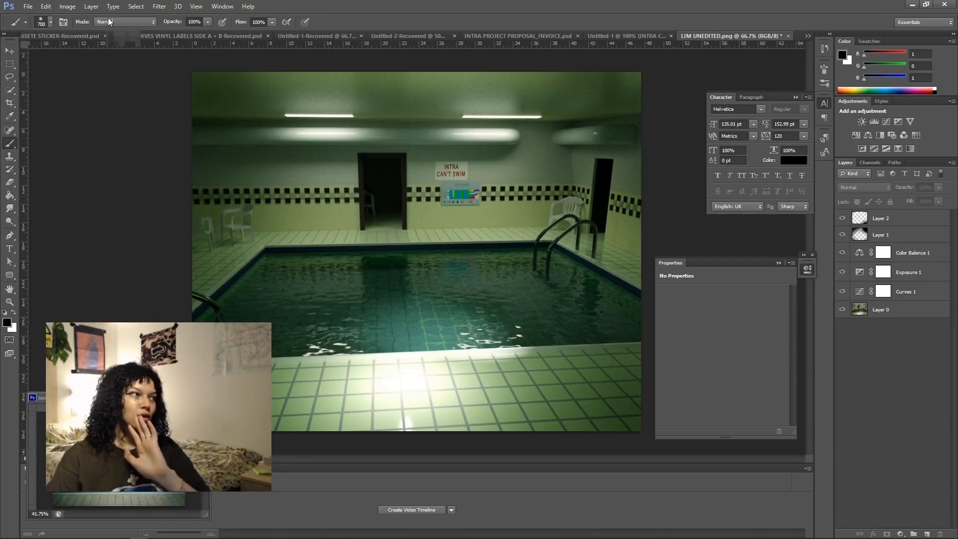
- Save the edited image as JPEG 2000 with quality 19 and Growing Thumbnail optimization order
{"action": "left_click", "coordinate": [31, 5]}
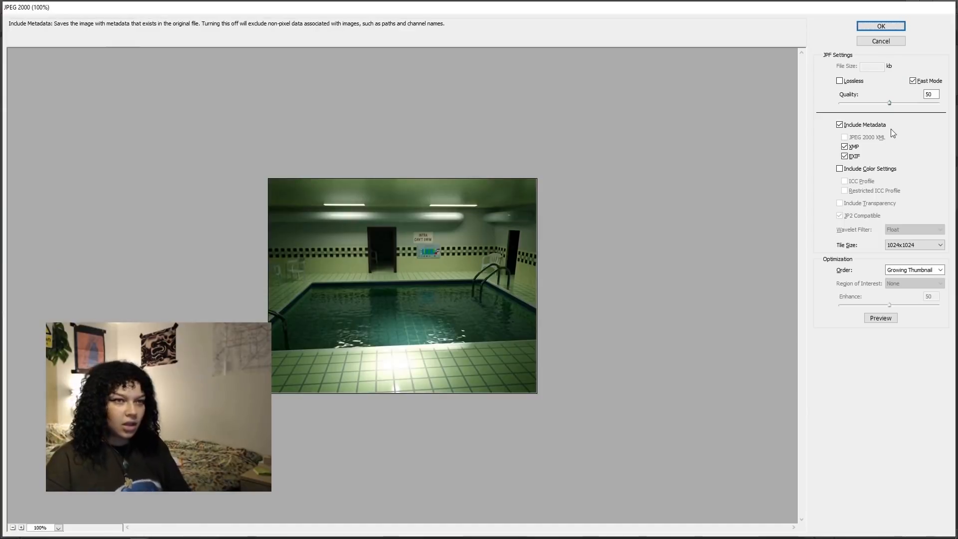
{"action": "left_click", "coordinate": [887, 105]}
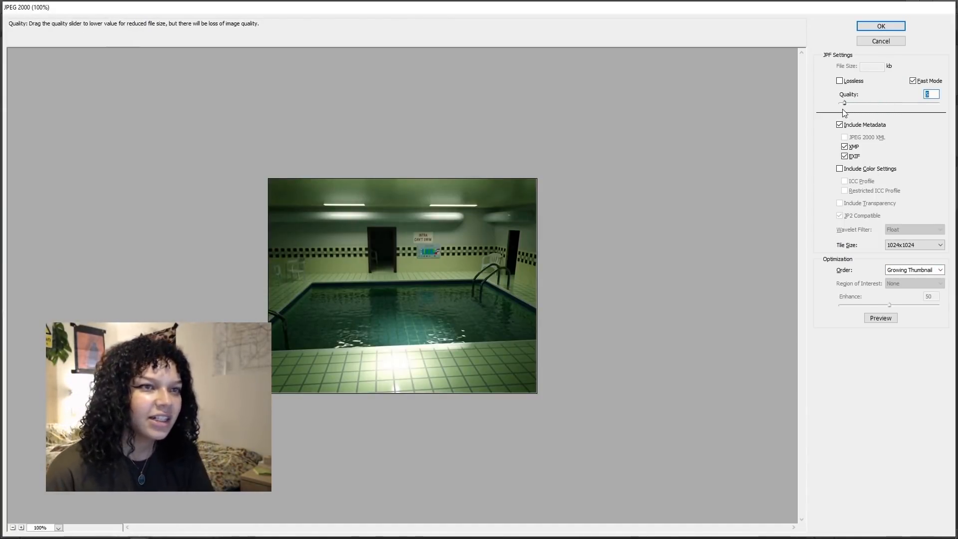
{"action": "left_click_drag", "start_coordinate": [844, 113], "coordinate": [842, 111]}
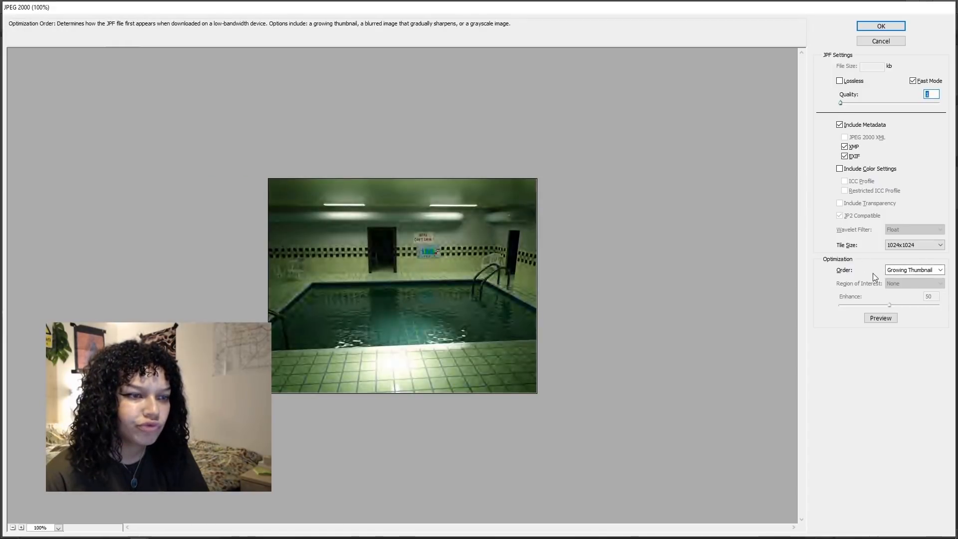
{"action": "left_click", "coordinate": [929, 270]}
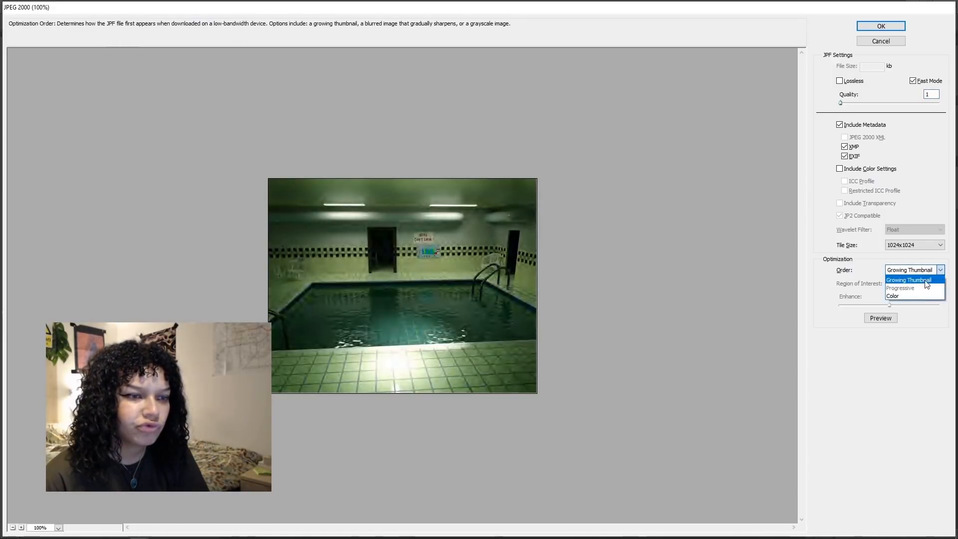
{"action": "left_click", "coordinate": [926, 281]}
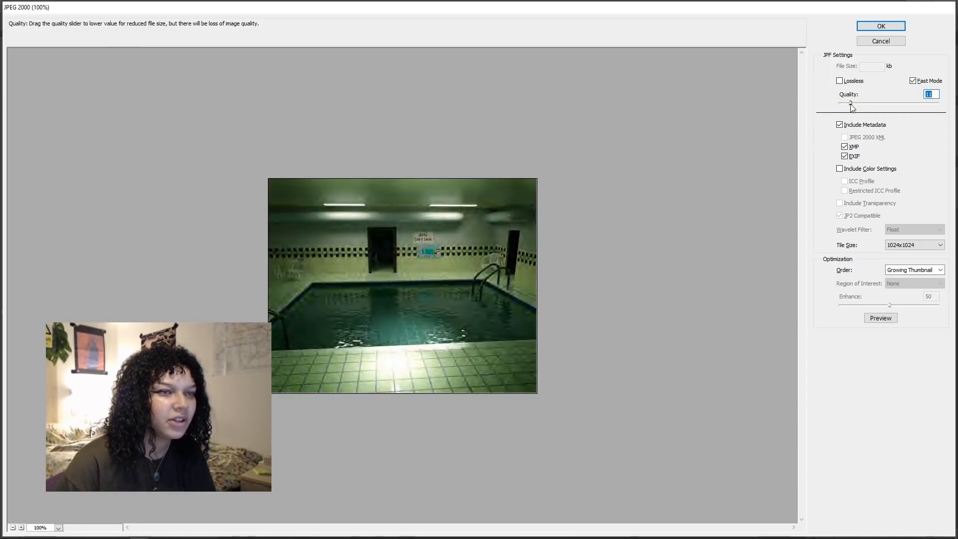
{"action": "left_click_drag", "start_coordinate": [851, 102], "coordinate": [859, 103]}
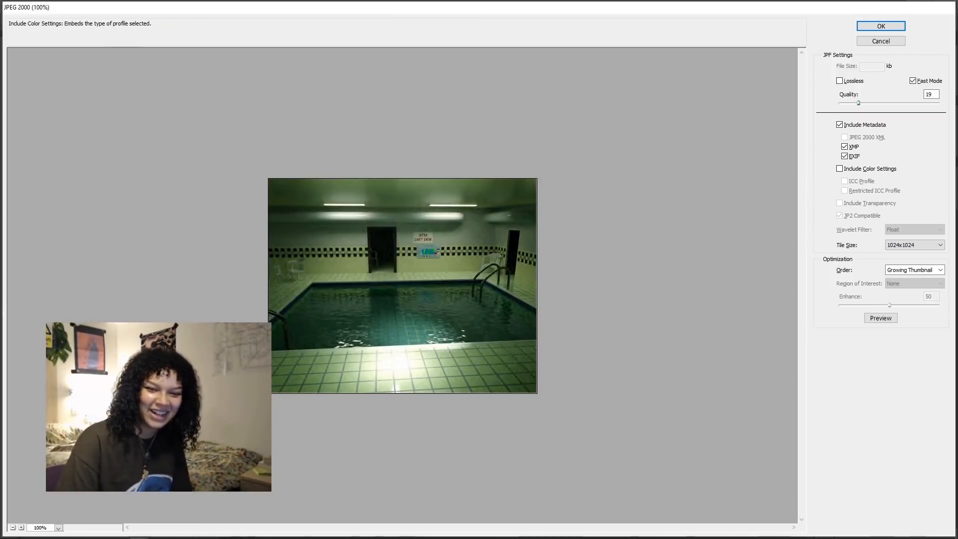
{"action": "left_click", "coordinate": [881, 26]}
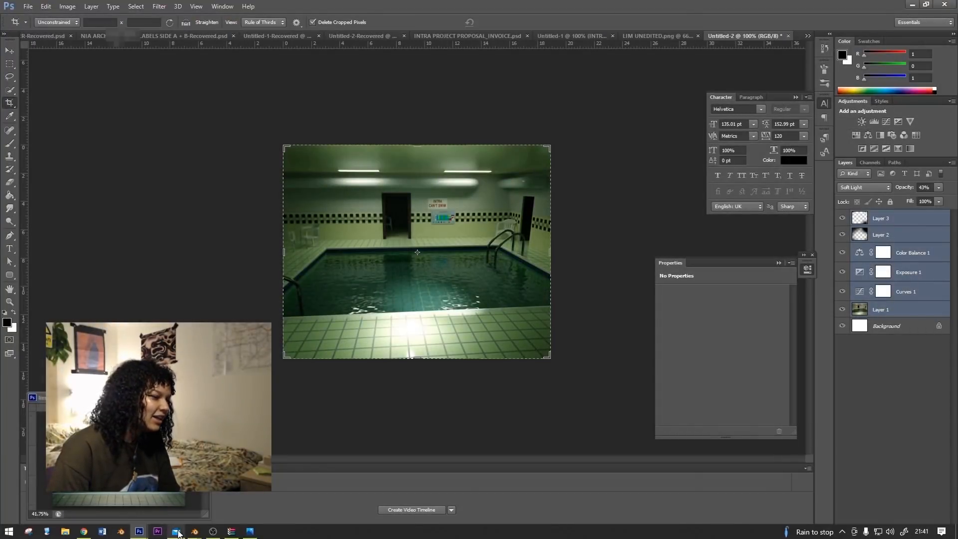